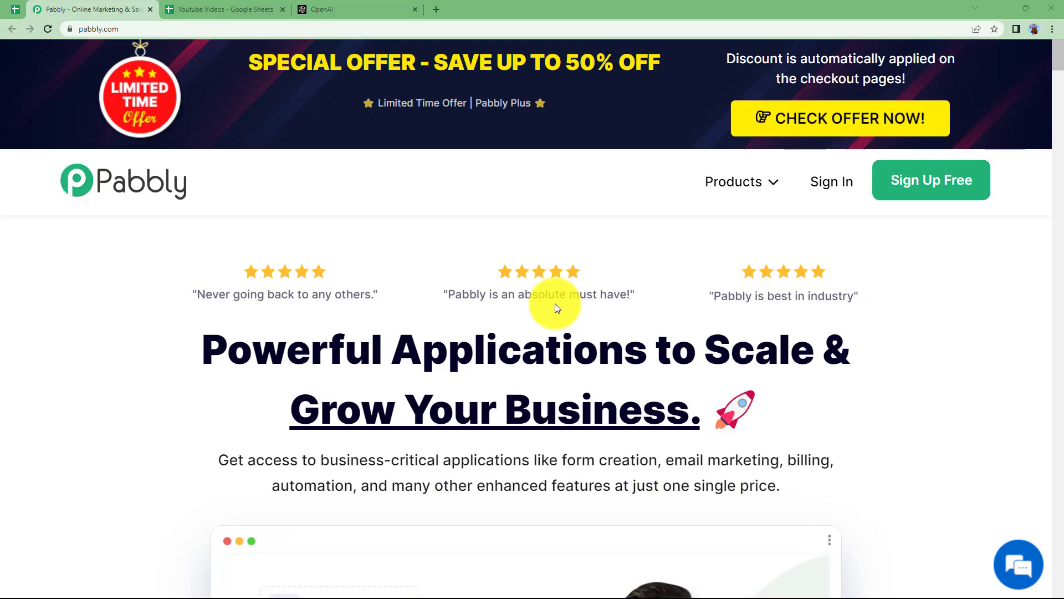
Step: Narrow the Video ID column in the Youtube Videos spreadsheet and select the empty Tags cell in row 2
left_click(214, 9)
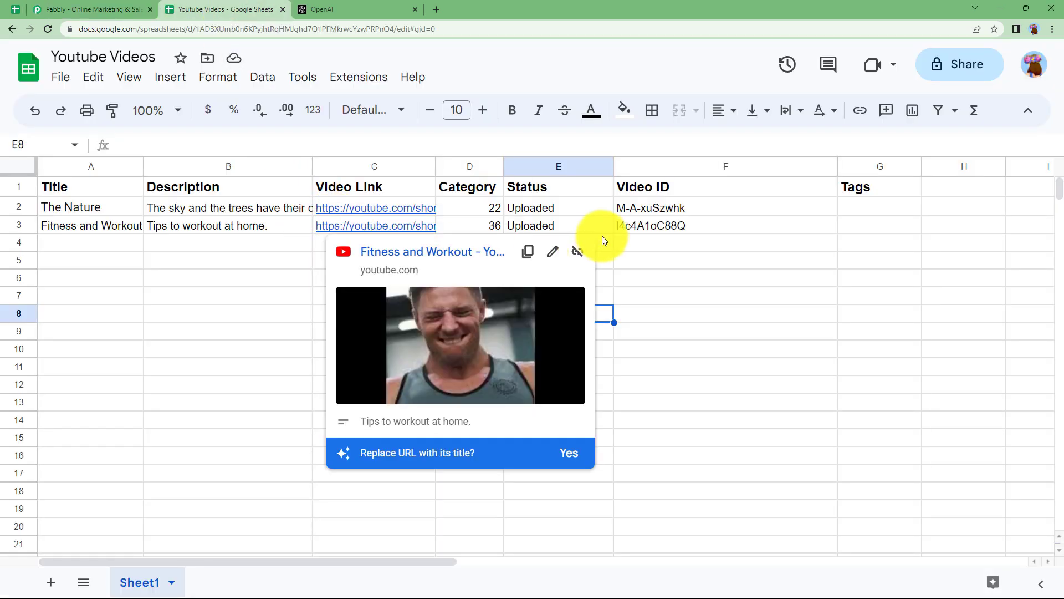
left_click(379, 8)
left_click(228, 5)
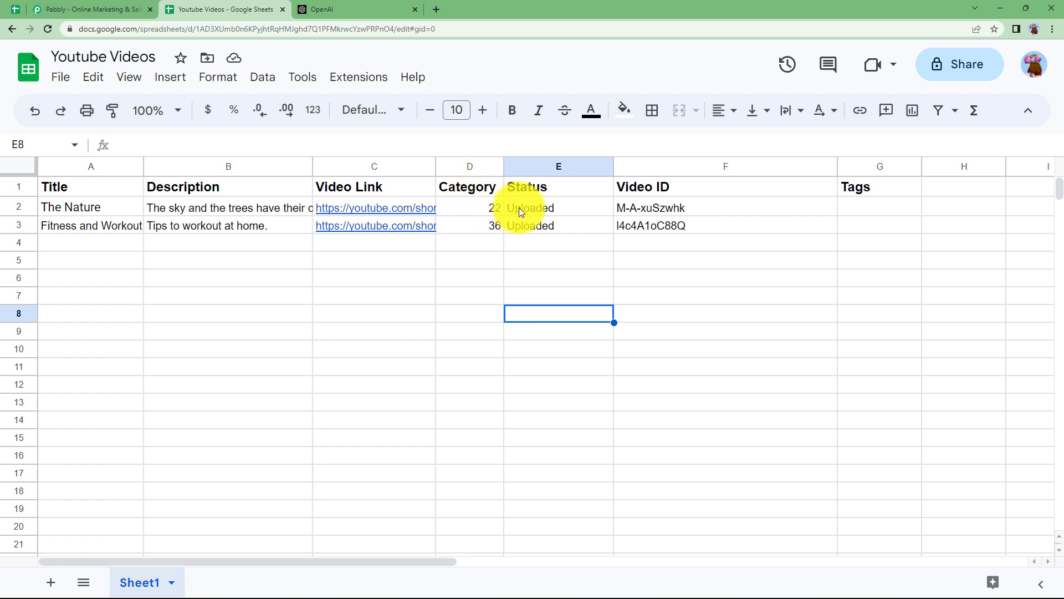
left_click_drag(838, 166, 713, 210)
left_click(748, 211)
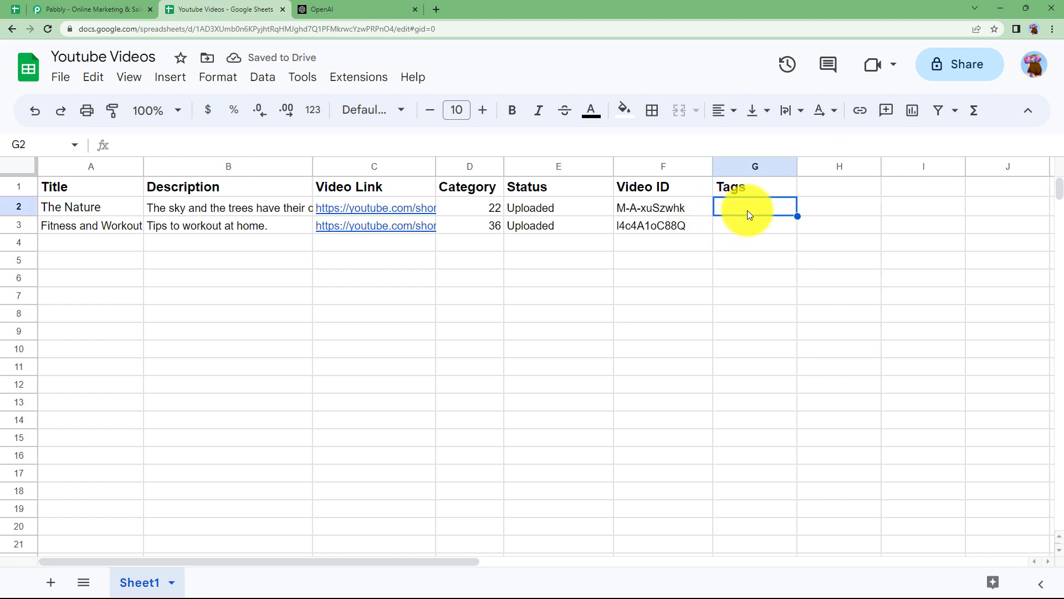
Step: Switch to the Pabbly website, sign in, and open Pabbly Connect from the list of apps
left_click(338, 8)
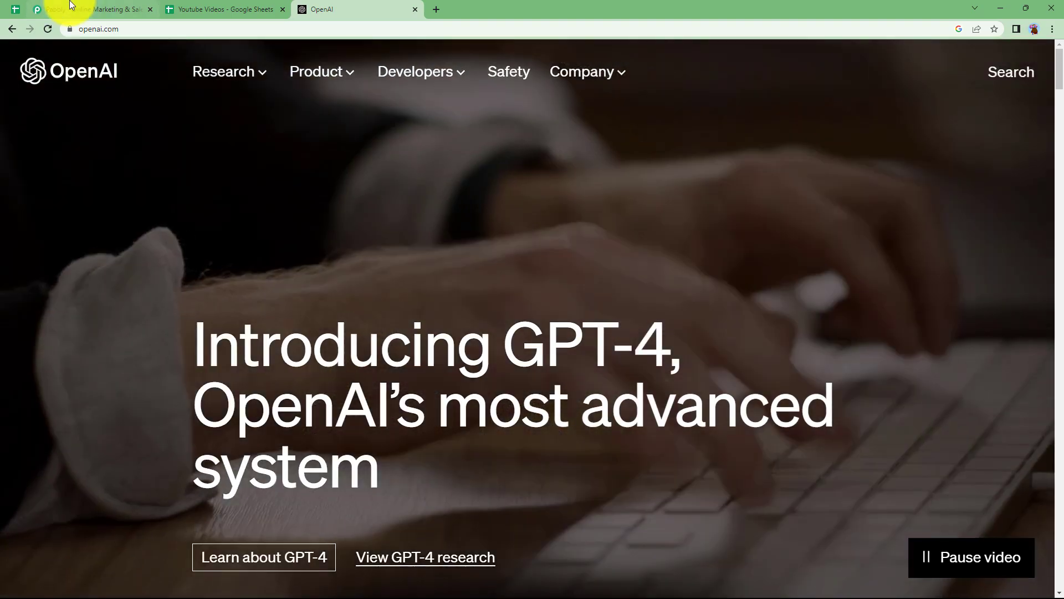
left_click(70, 6)
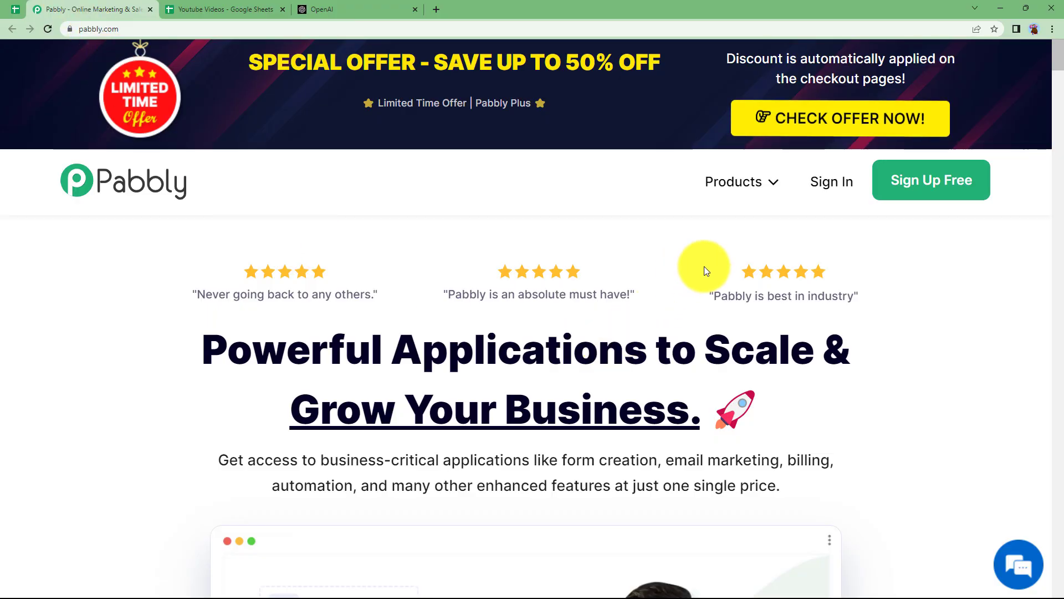
left_click(830, 186)
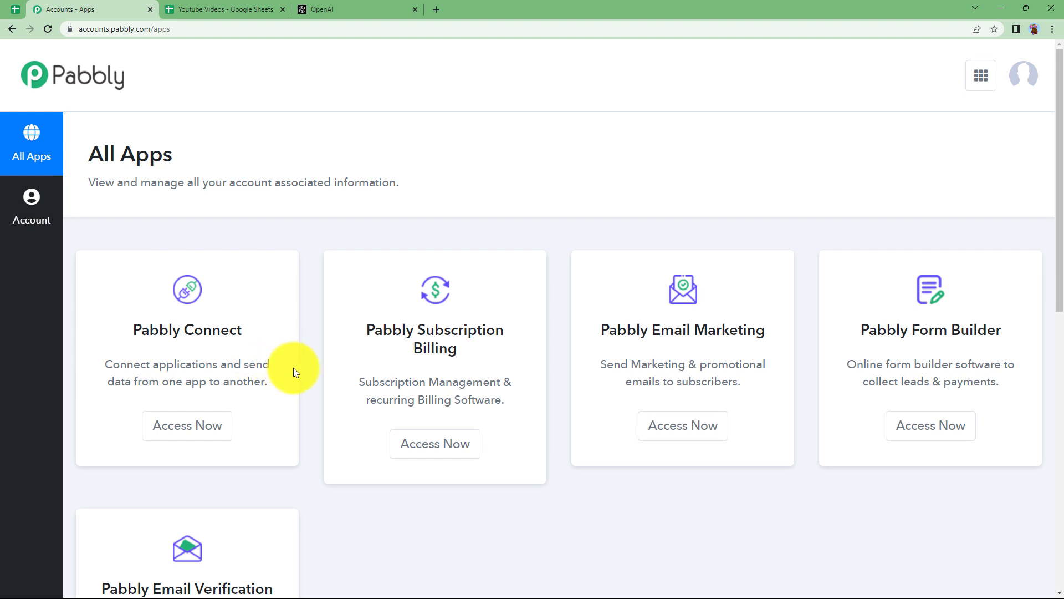
scroll(294, 368, "down", 2)
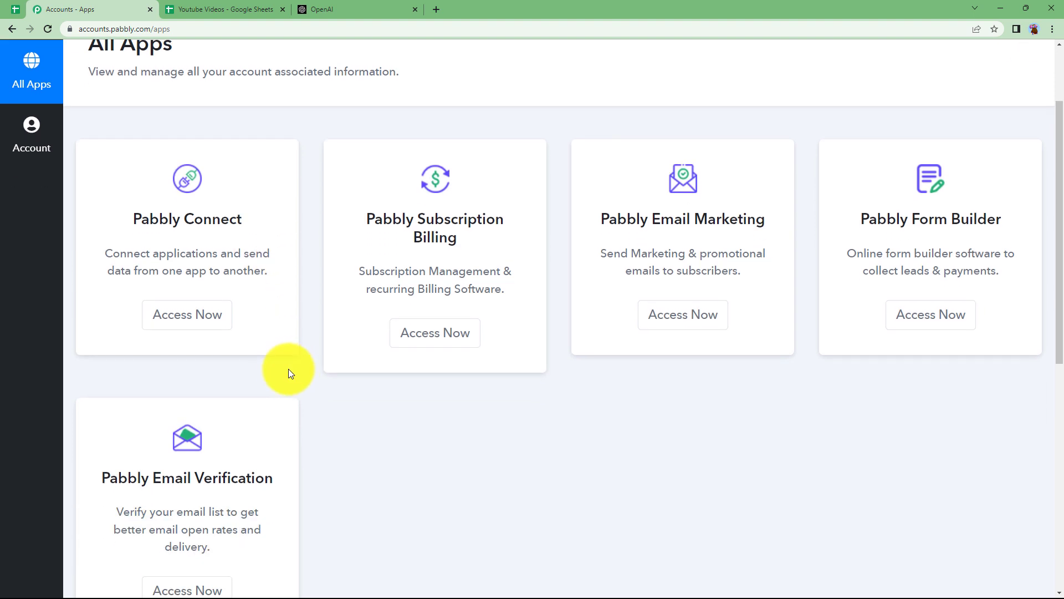
scroll(280, 362, "down", 2)
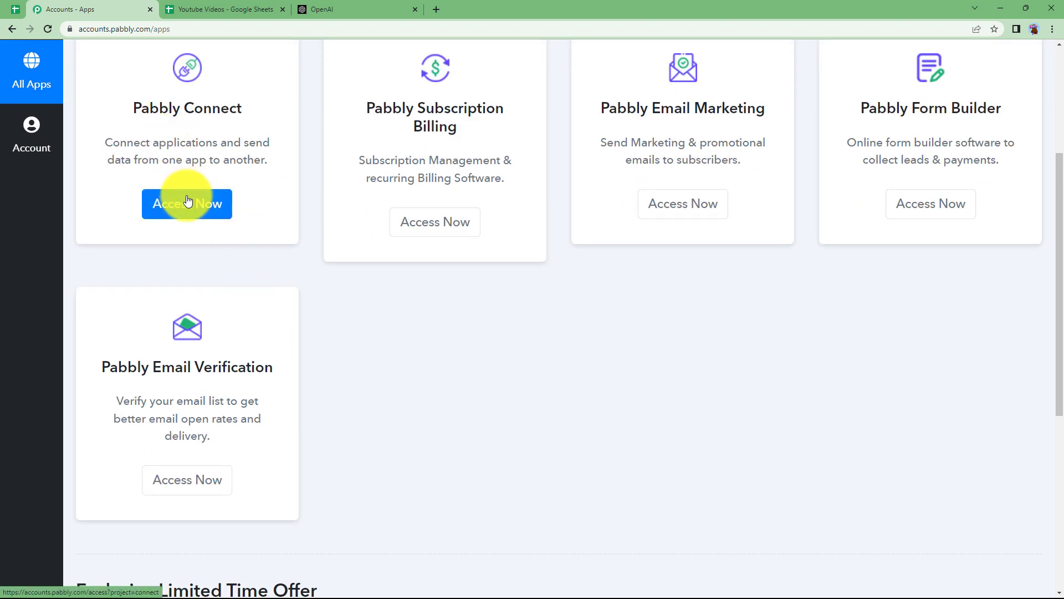
left_click(220, 208)
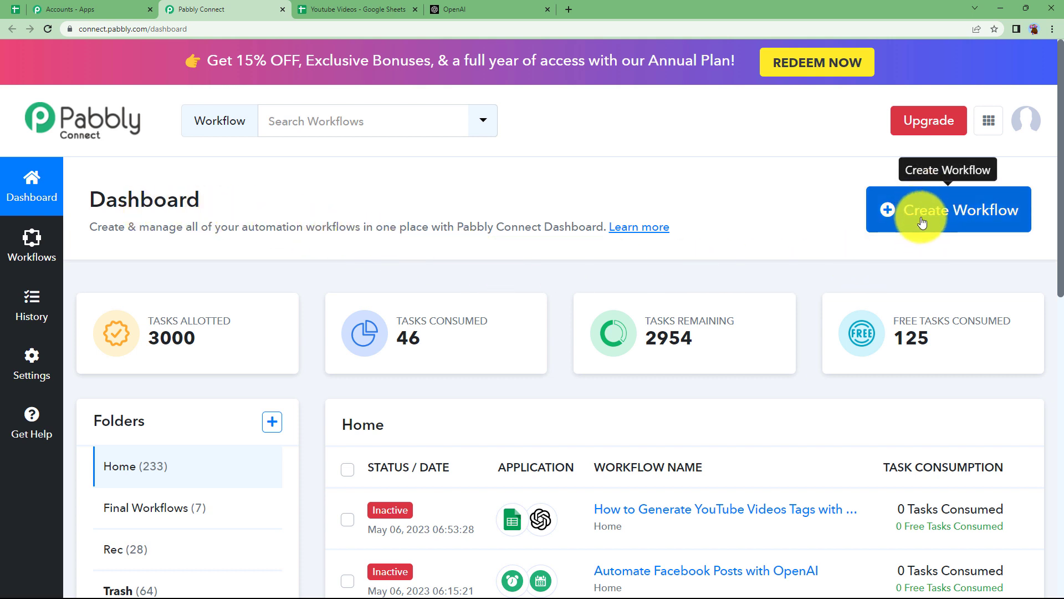
Step: Create a workflow named "Generate YouTube Videos Tags with OpenAI"
left_click(1006, 221)
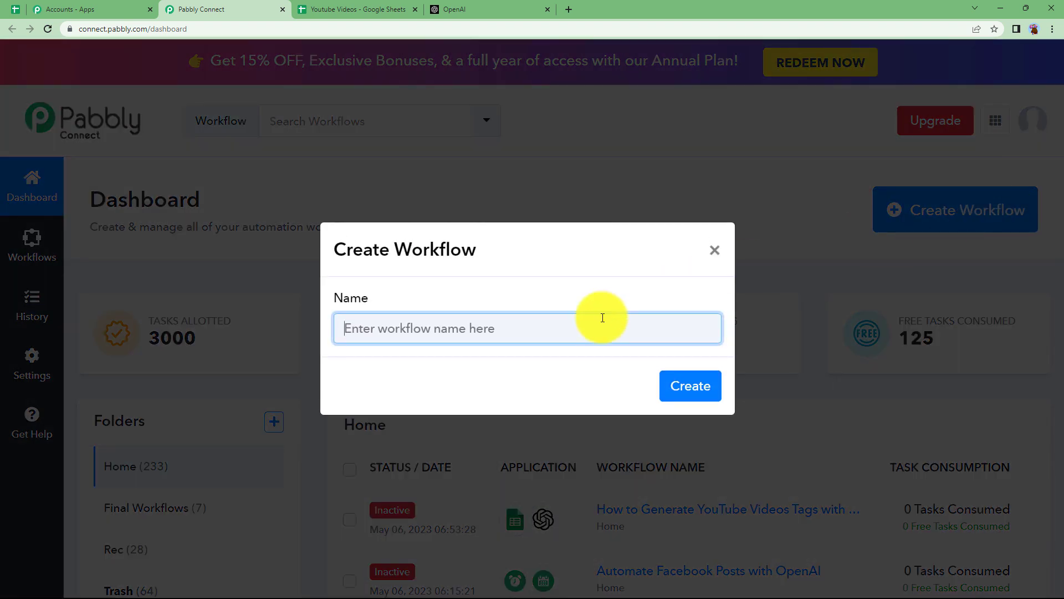
type("G")
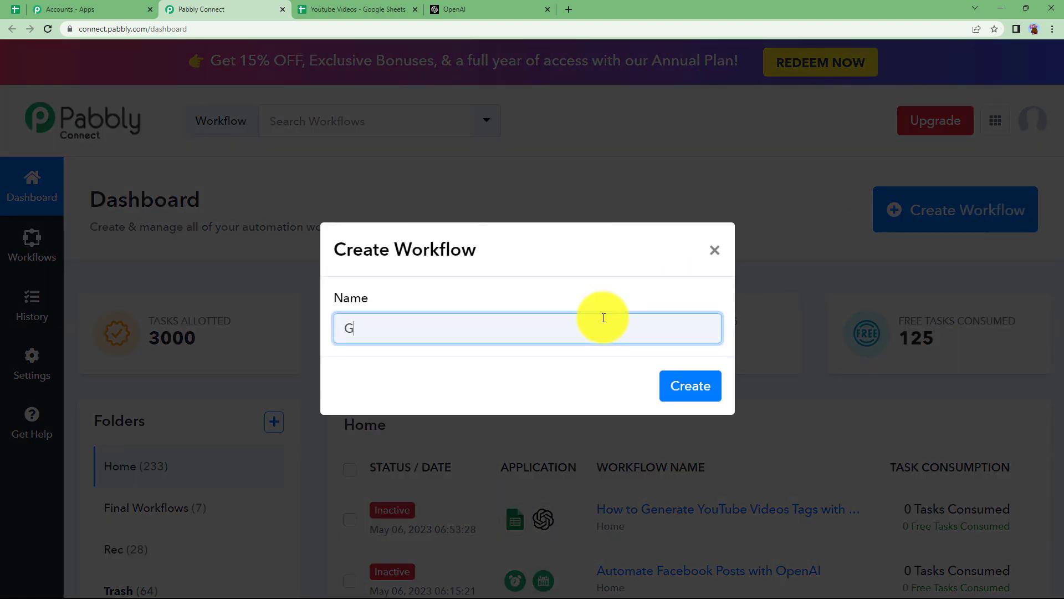
type("enerate Youtuv")
type("ube Videos Tags with Open")
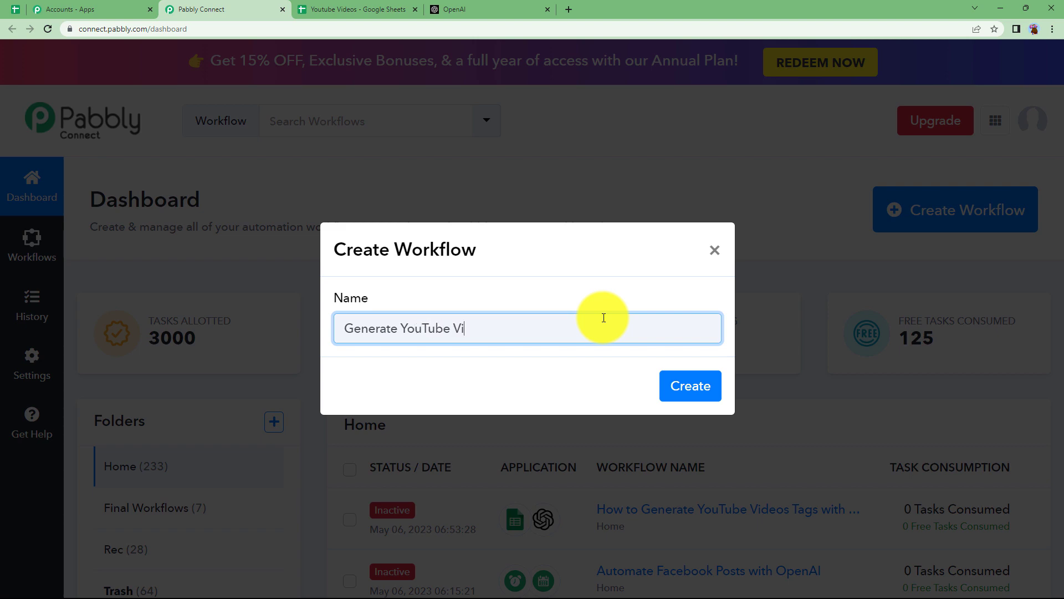
type("AI")
left_click(695, 384)
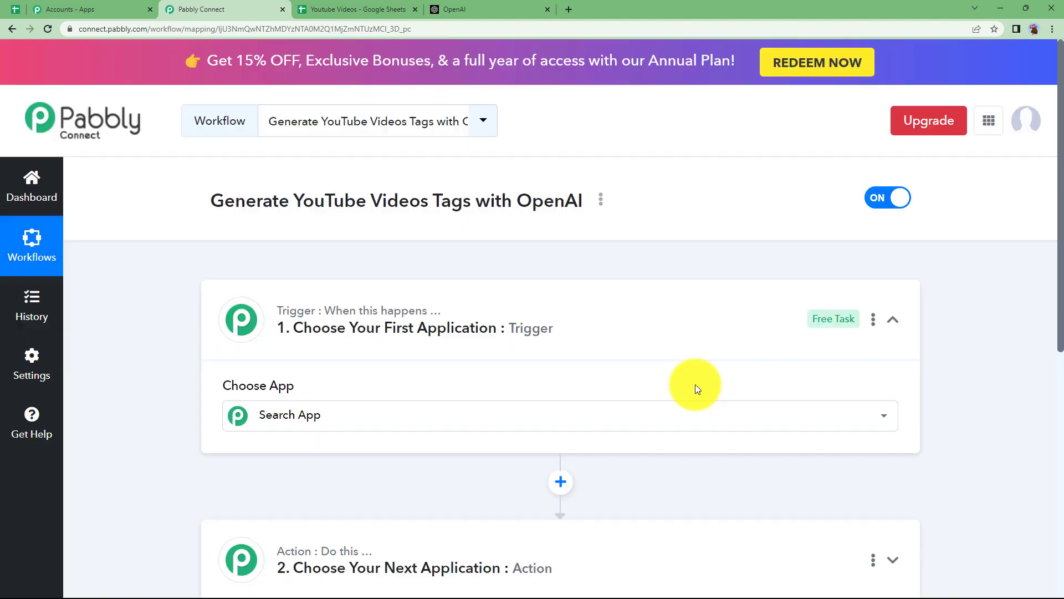
left_click(521, 317)
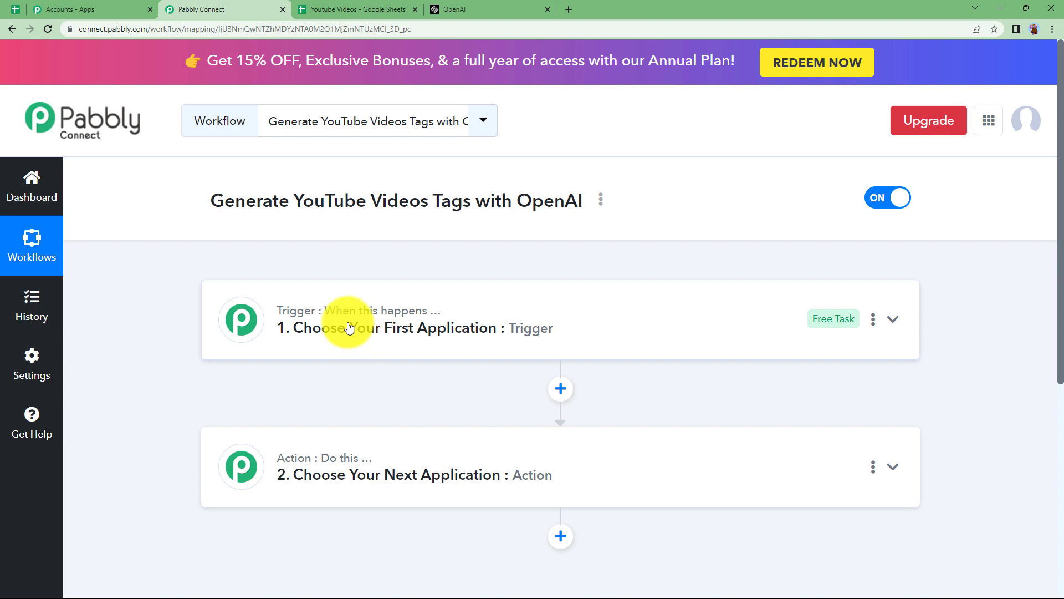
left_click(327, 331)
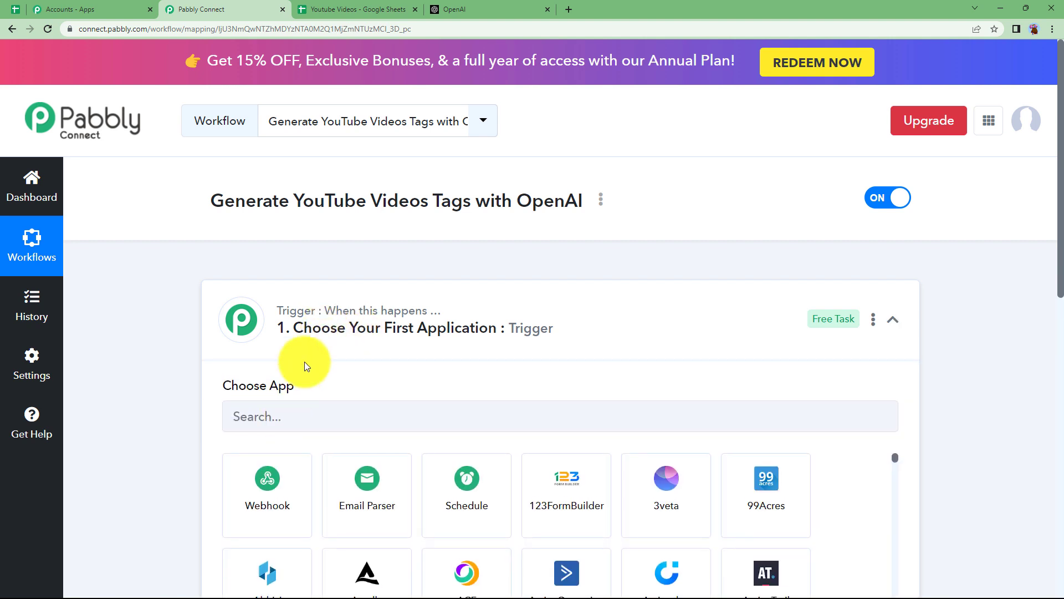
left_click(333, 304)
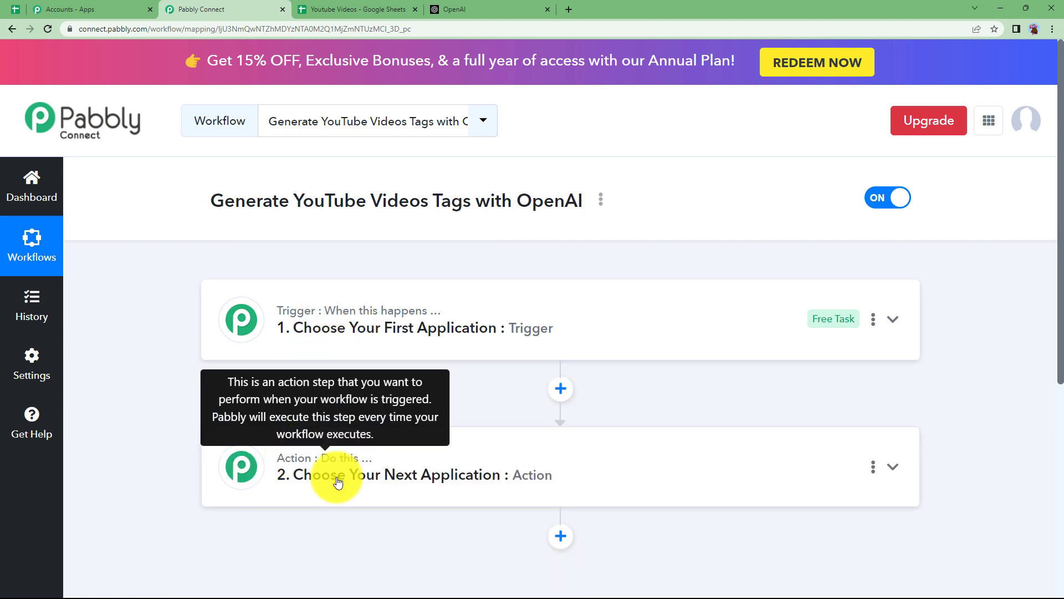
mouse_move(355, 462)
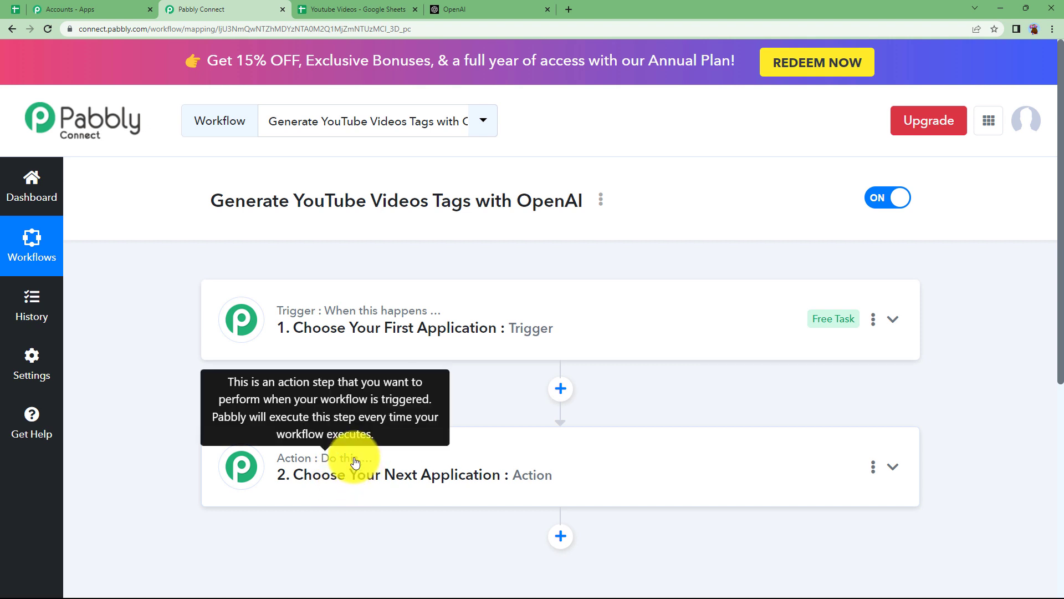
Step: Choose Google Sheets as the workflow's trigger application
left_click(354, 338)
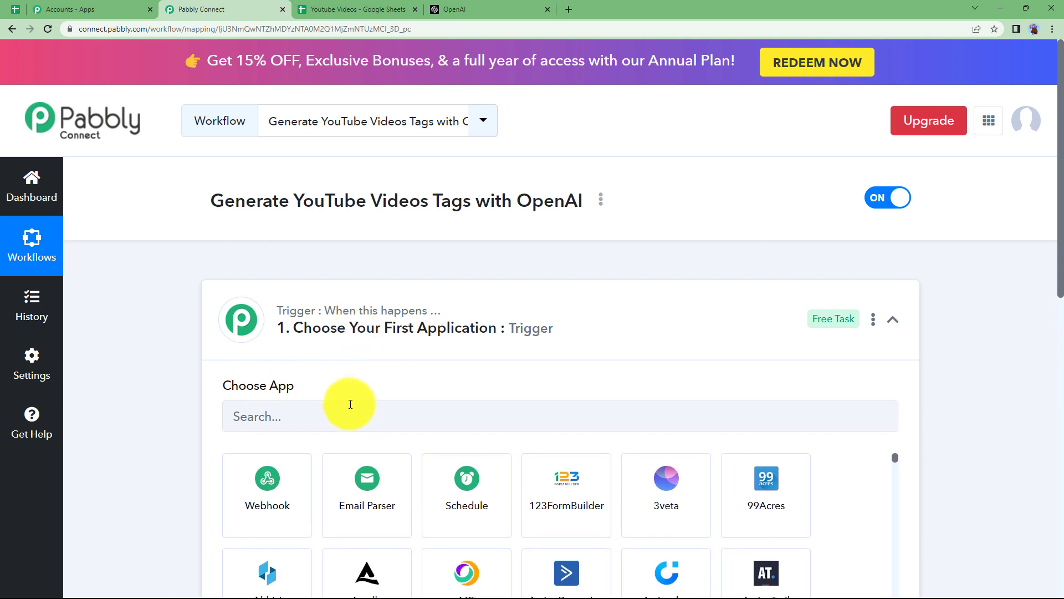
type("GOOGL")
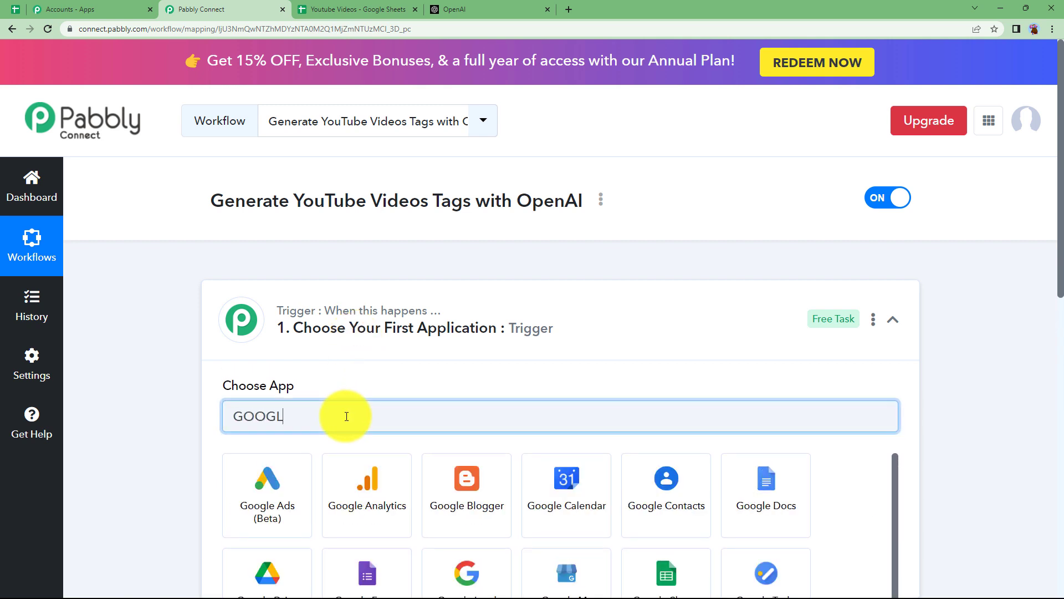
type("E SHEE")
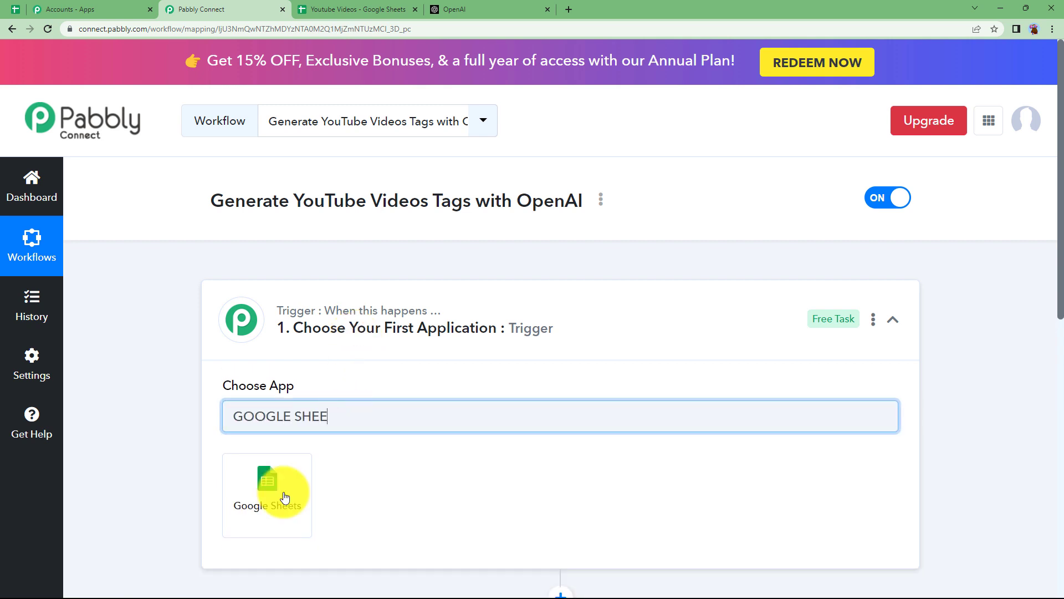
left_click(280, 494)
Step: Check the first empty row of the Youtube Videos spreadsheet across its Title to Tags columns, and return to Pabbly Connect
left_click(322, 9)
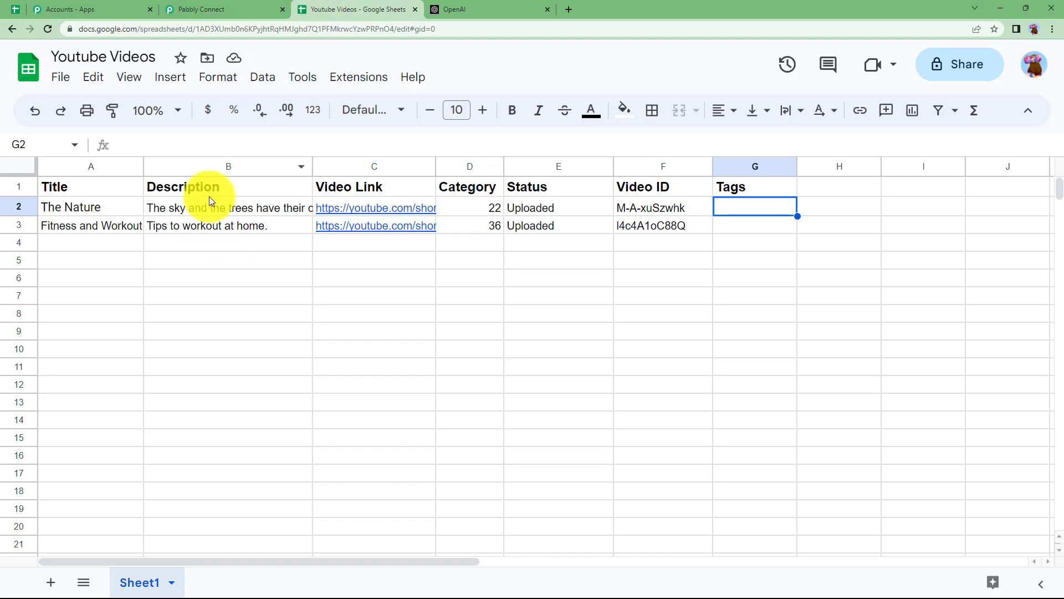
left_click(204, 242)
left_click(99, 248)
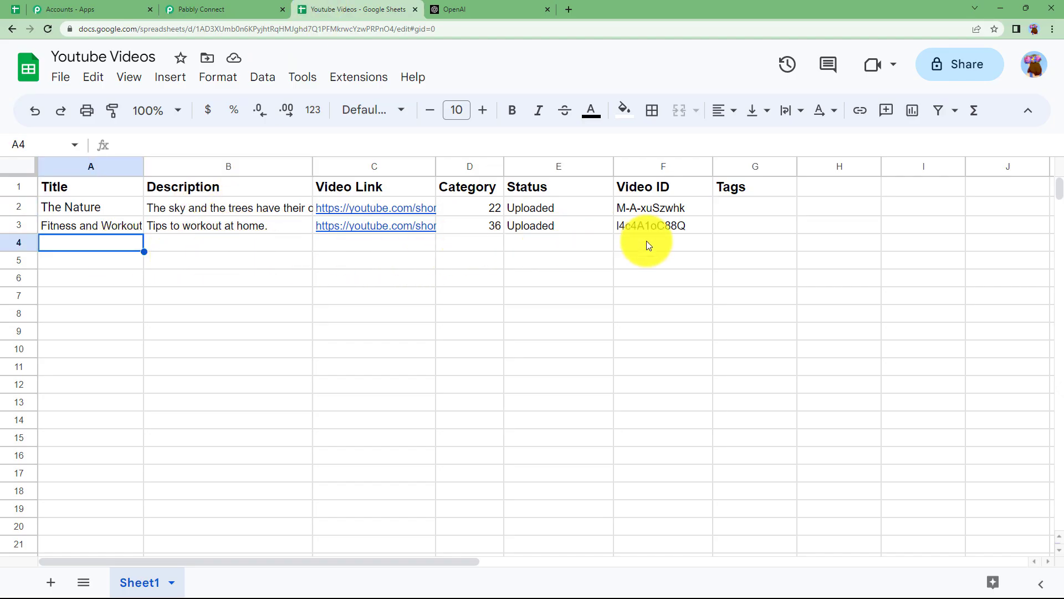
left_click(743, 242)
left_click(225, 10)
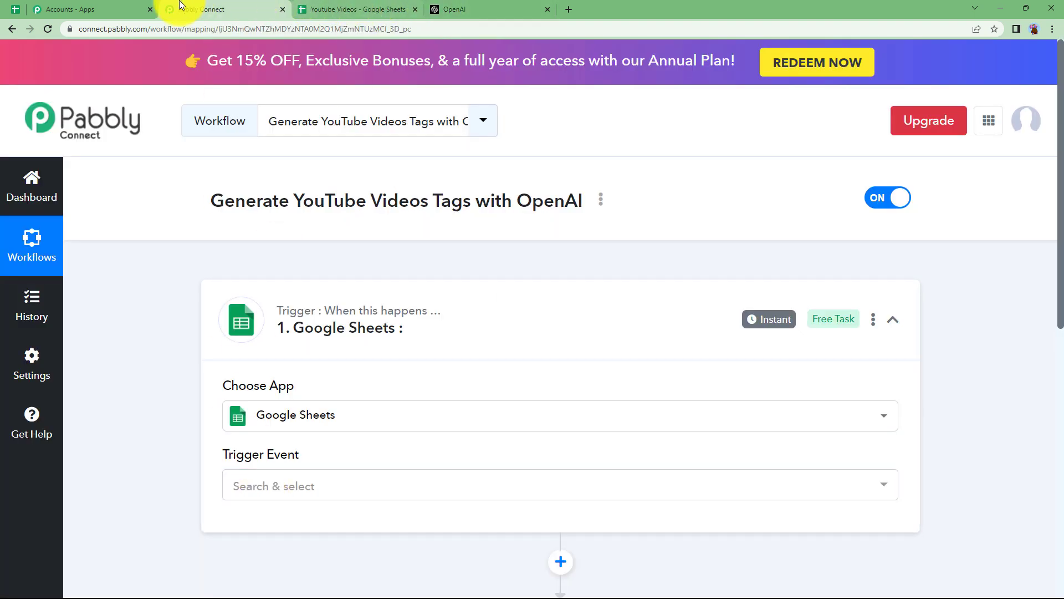
Step: Set the Google Sheets trigger event to New or Updated Spreadsheet Row
left_click(301, 495)
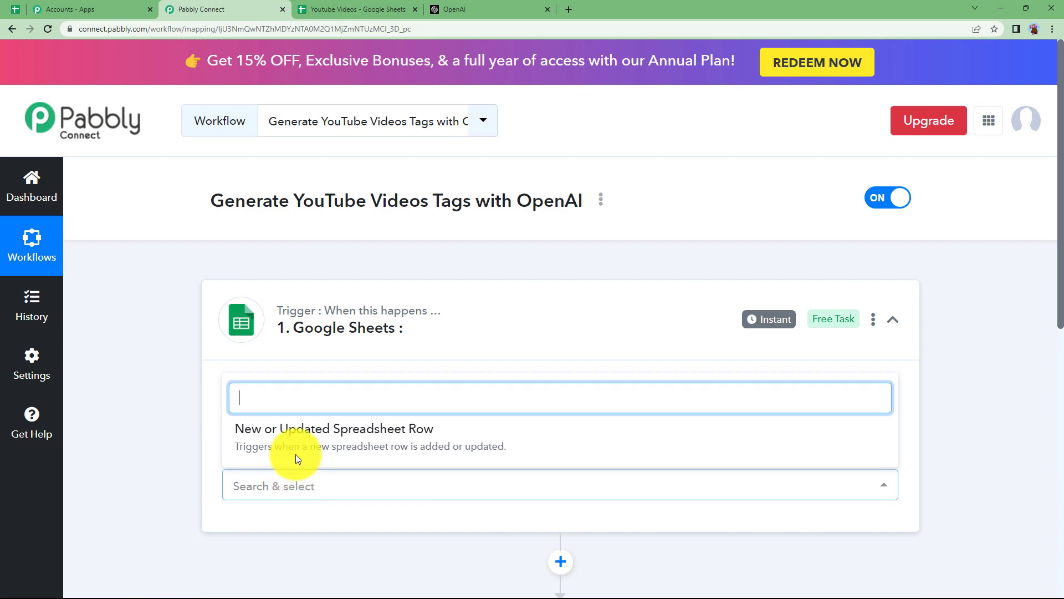
left_click(295, 454)
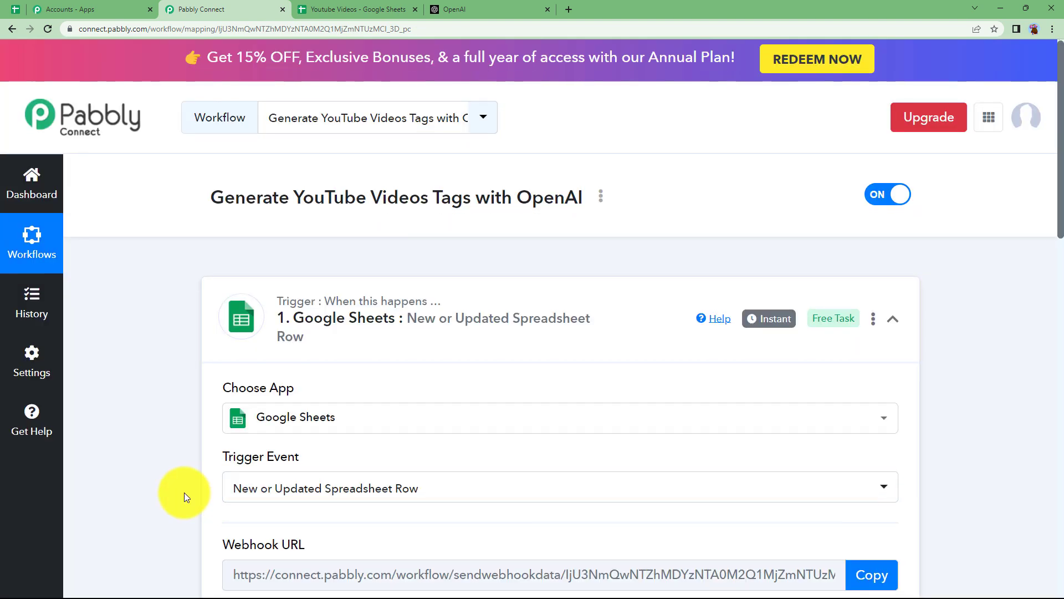
scroll(184, 493, "down", 4)
mouse_move(264, 329)
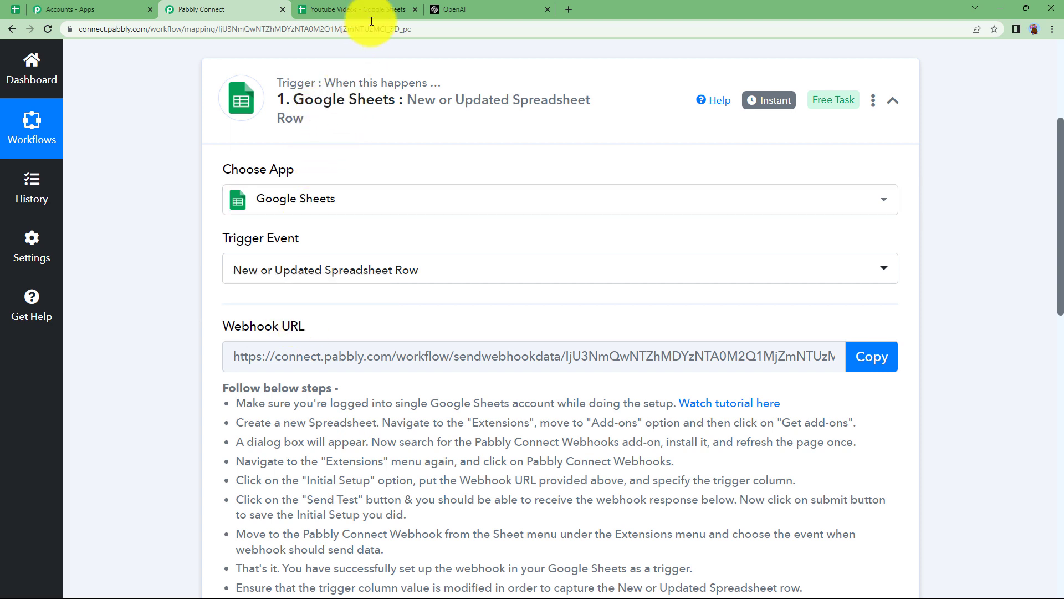
Step: Review the trigger's webhook setup instructions and copy its webhook URL
left_click(388, 9)
left_click(214, 9)
scroll(209, 406, "down", 6)
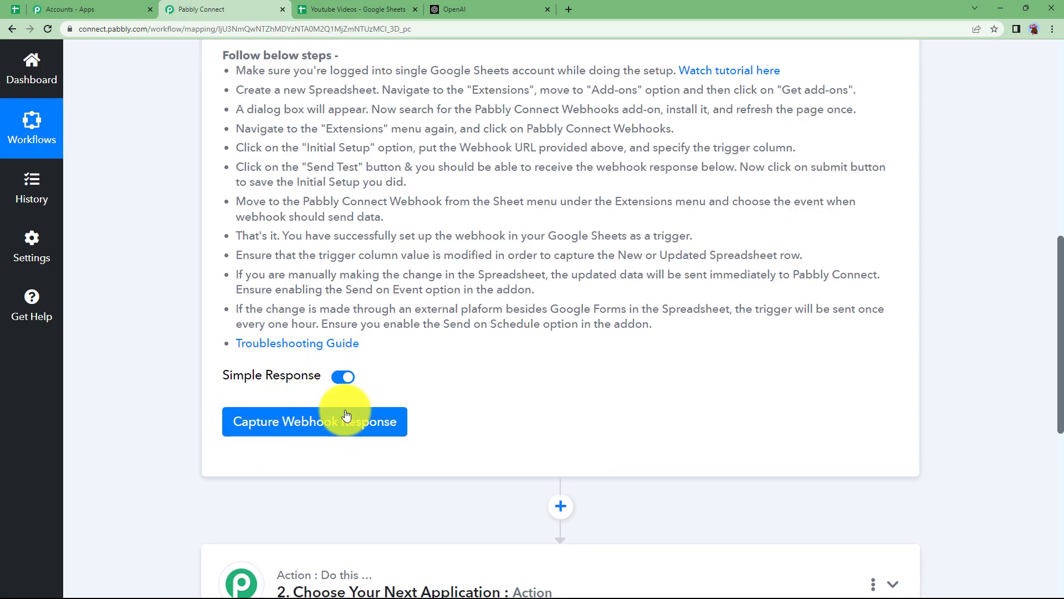
scroll(341, 366, "up", 5)
scroll(339, 358, "up", 1)
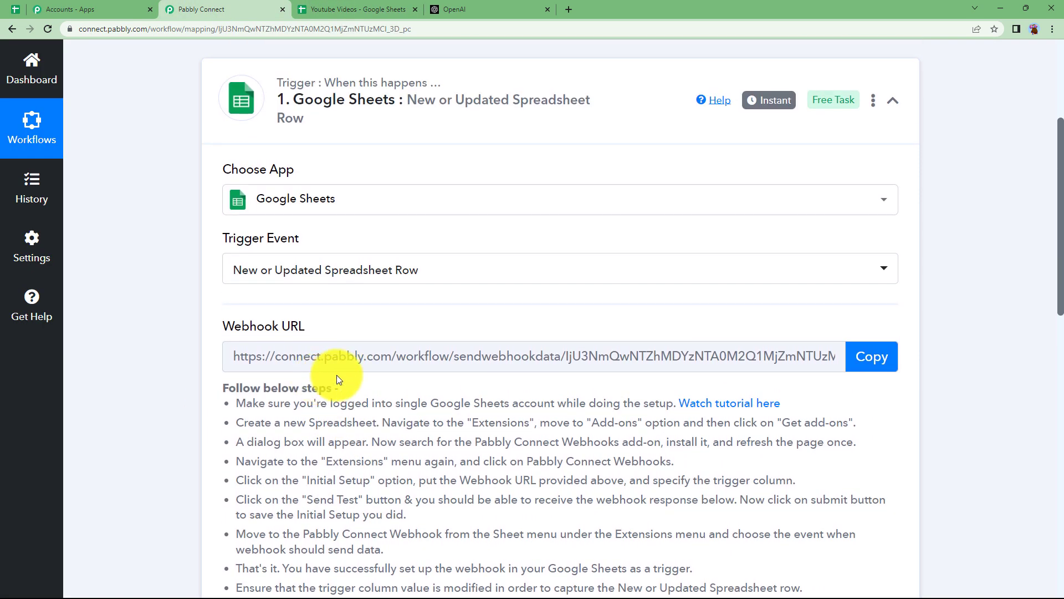
left_click(882, 361)
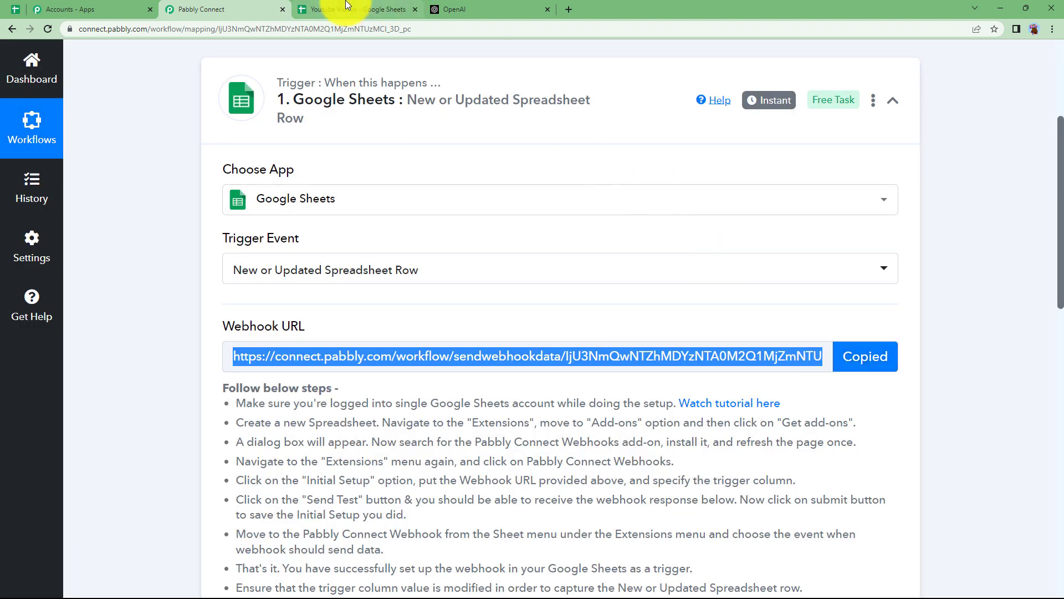
Step: Search the add-on marketplace from the Youtube Videos spreadsheet for Pabbly Connect Webhooks, check its listing, and close the marketplace
left_click(347, 6)
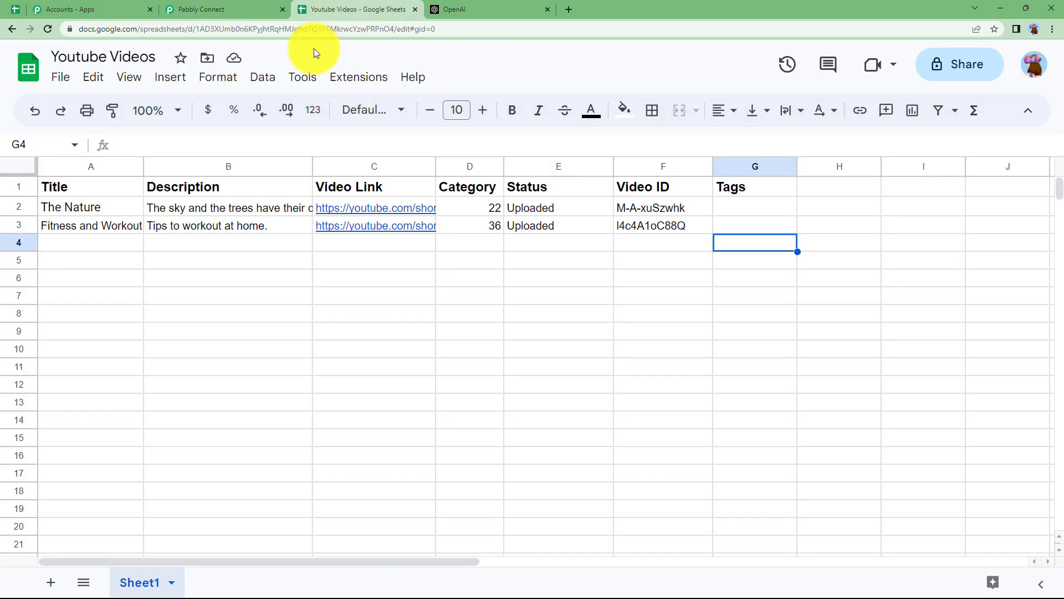
left_click(376, 84)
mouse_move(373, 112)
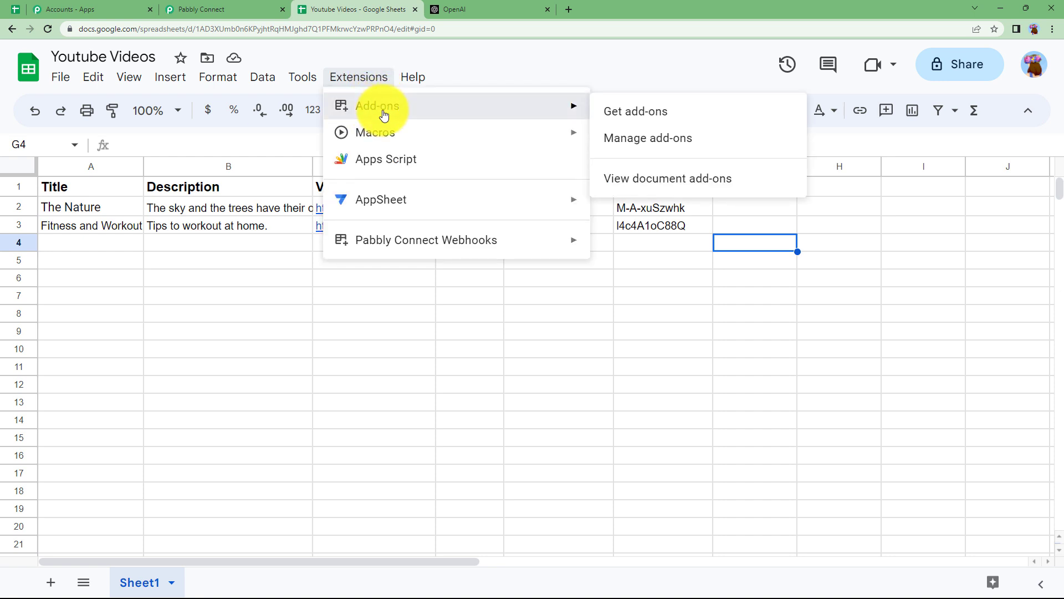
left_click(627, 118)
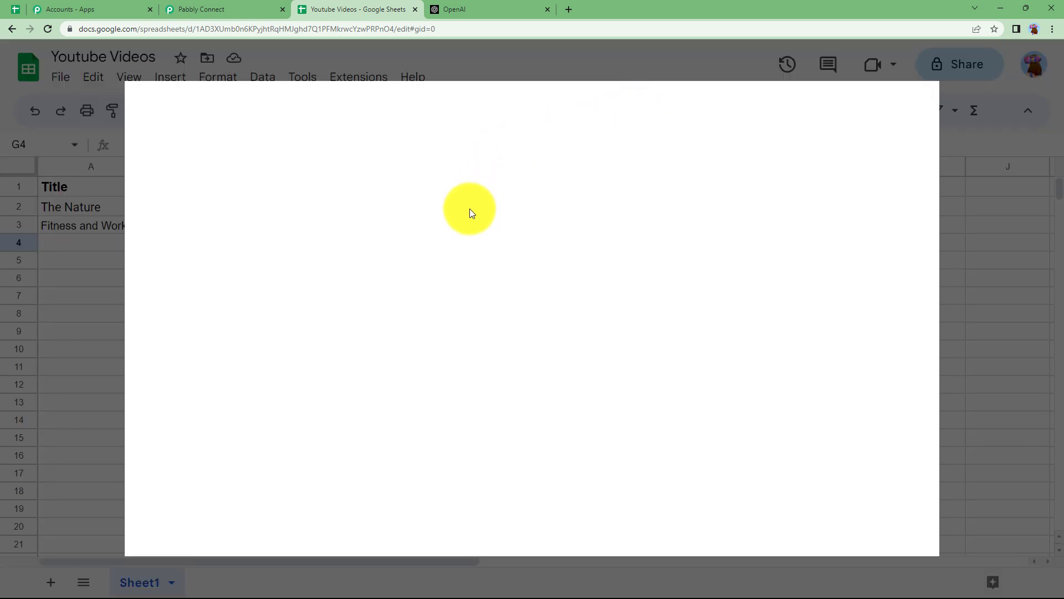
left_click(542, 116)
type("PABBLY")
left_click(541, 127)
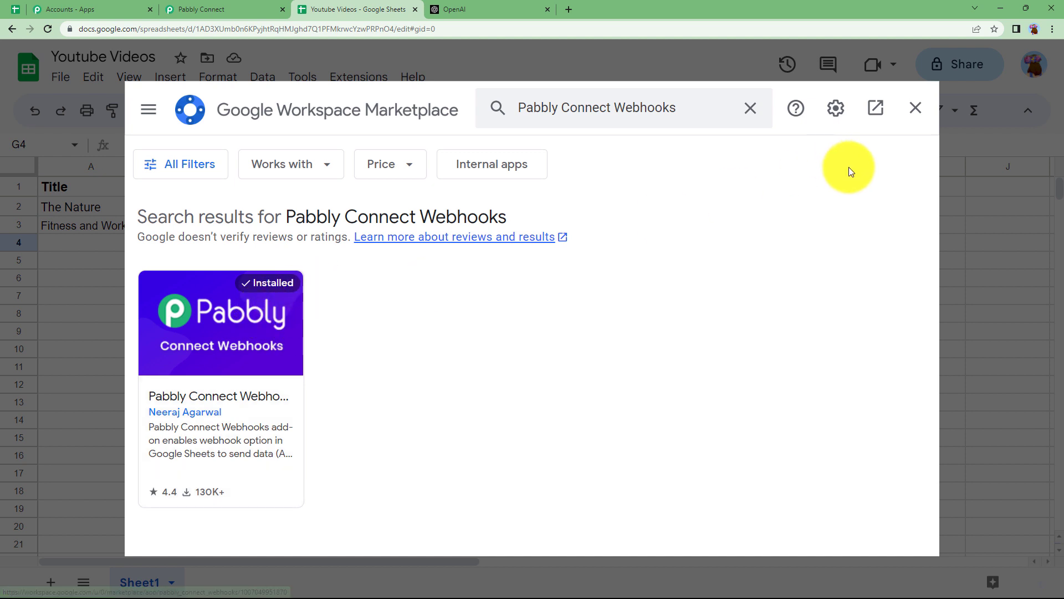
left_click(916, 108)
left_click(355, 76)
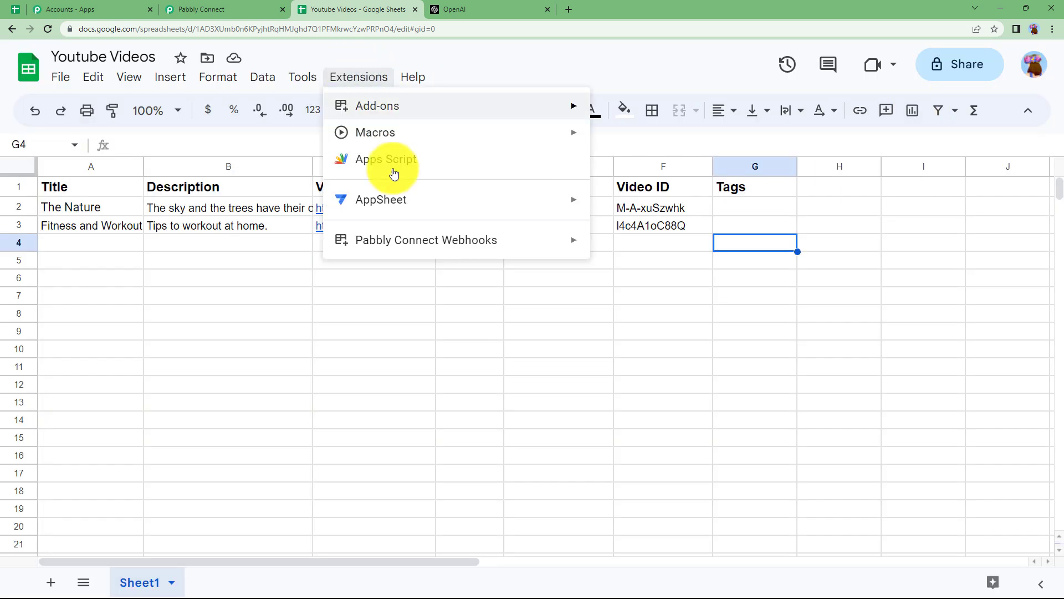
mouse_move(429, 250)
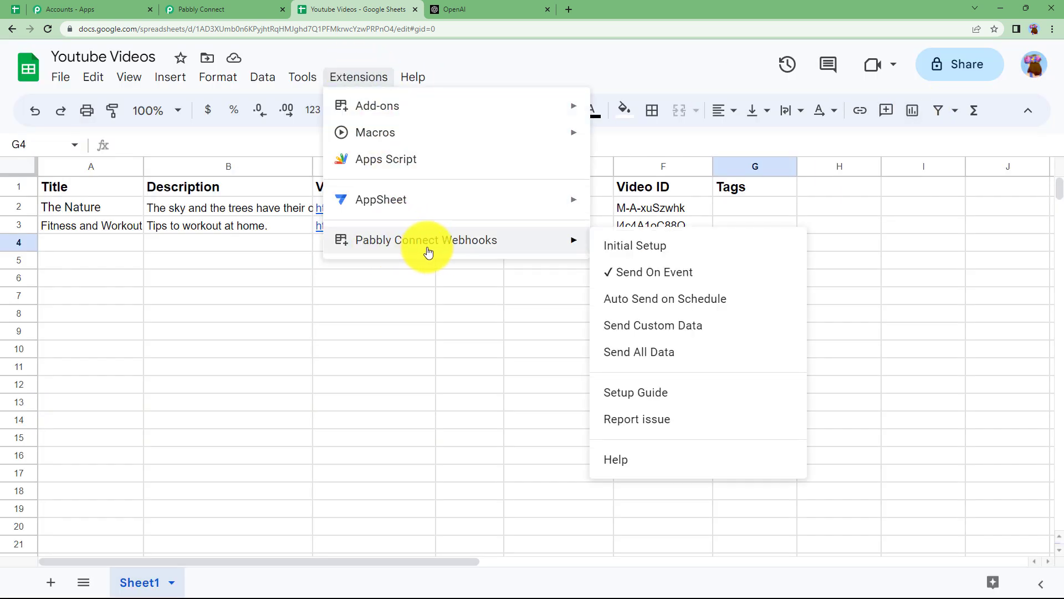
left_click(618, 247)
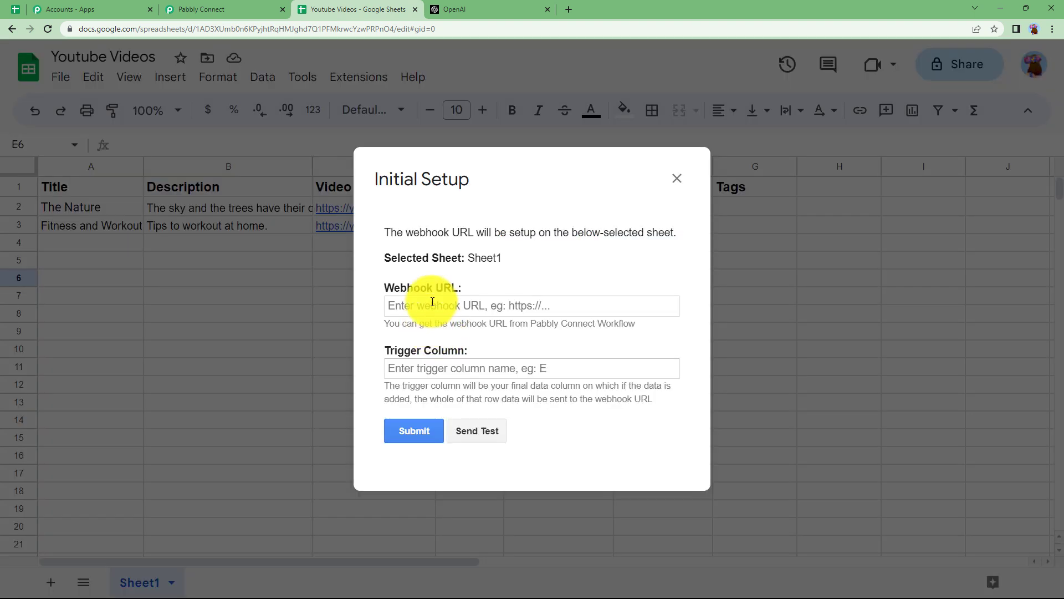
left_click(467, 308)
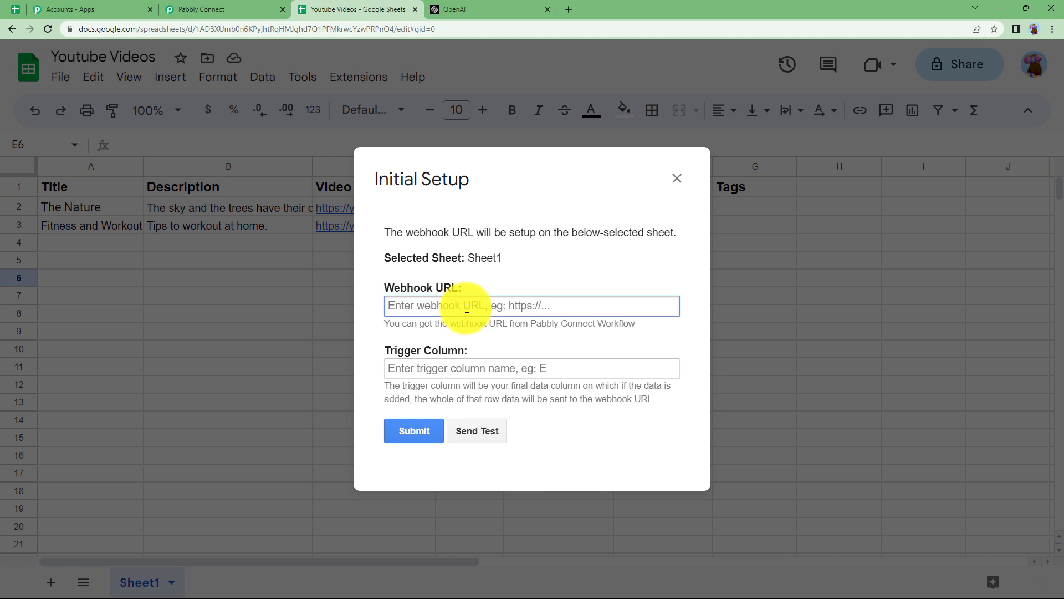
key("ctrl+v")
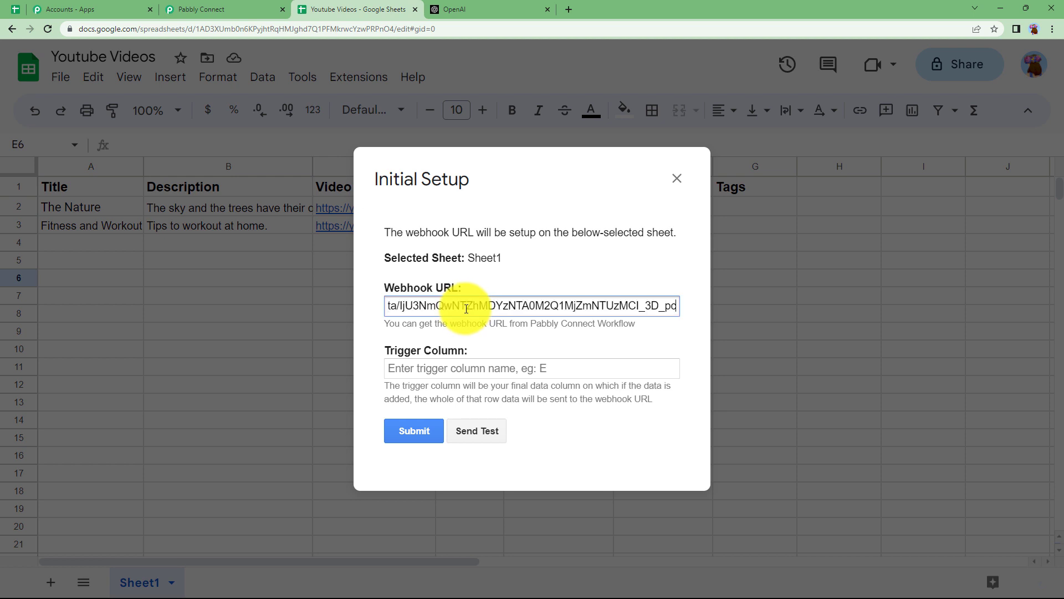
left_click(450, 364)
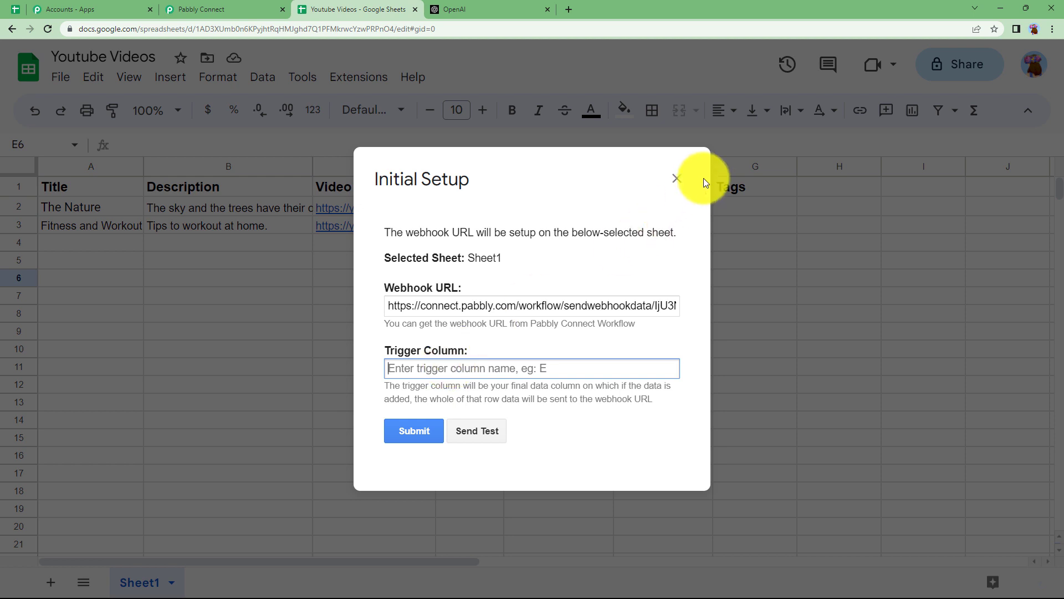
left_click(676, 178)
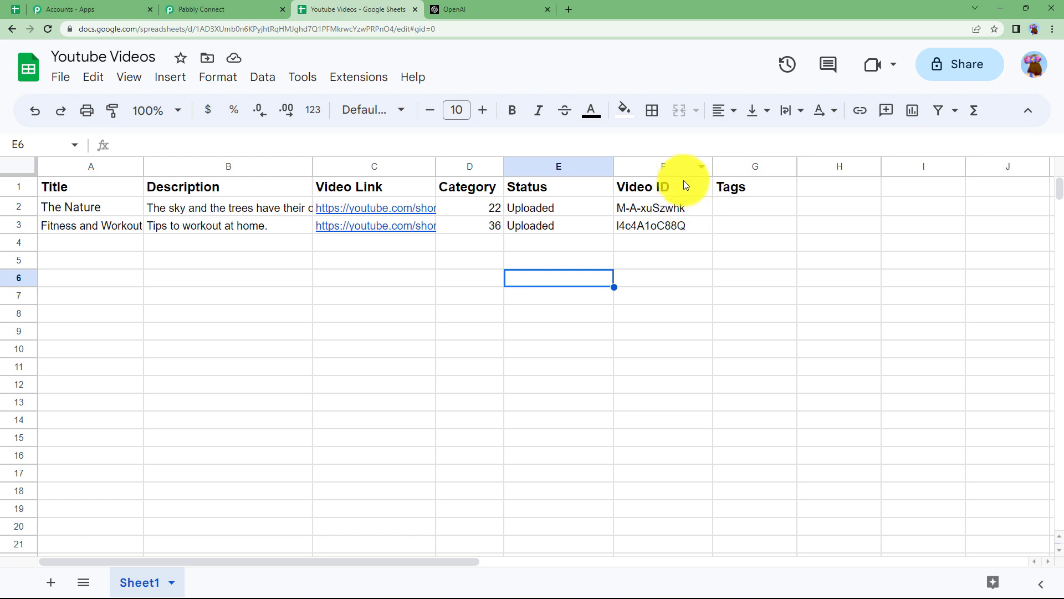
Step: Configure the Pabbly Connect Webhooks initial setup for Sheet1 with the copied webhook URL and trigger column F, and submit it
left_click(360, 77)
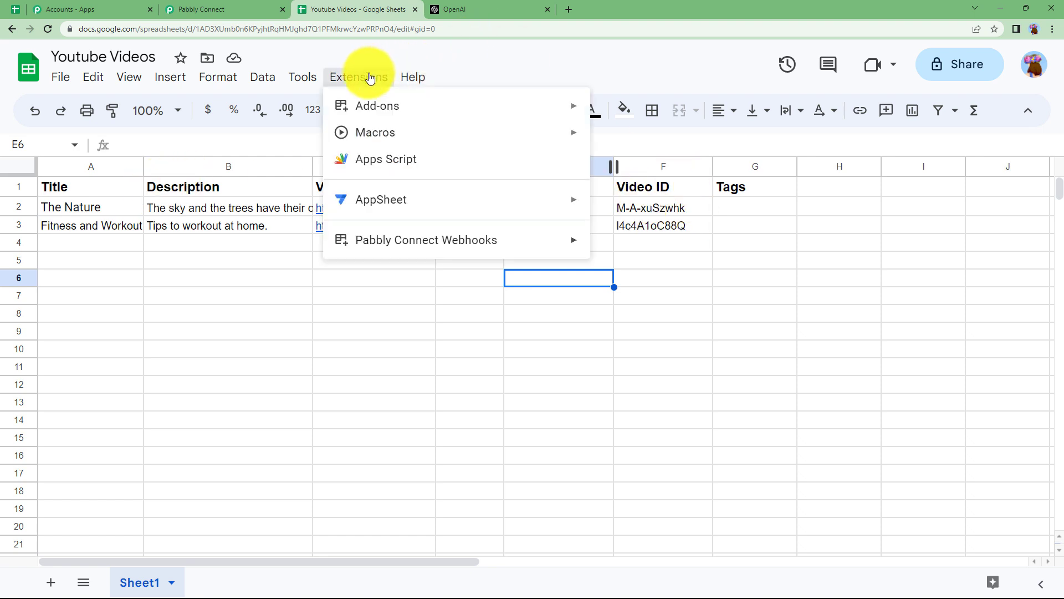
mouse_move(416, 237)
left_click(636, 244)
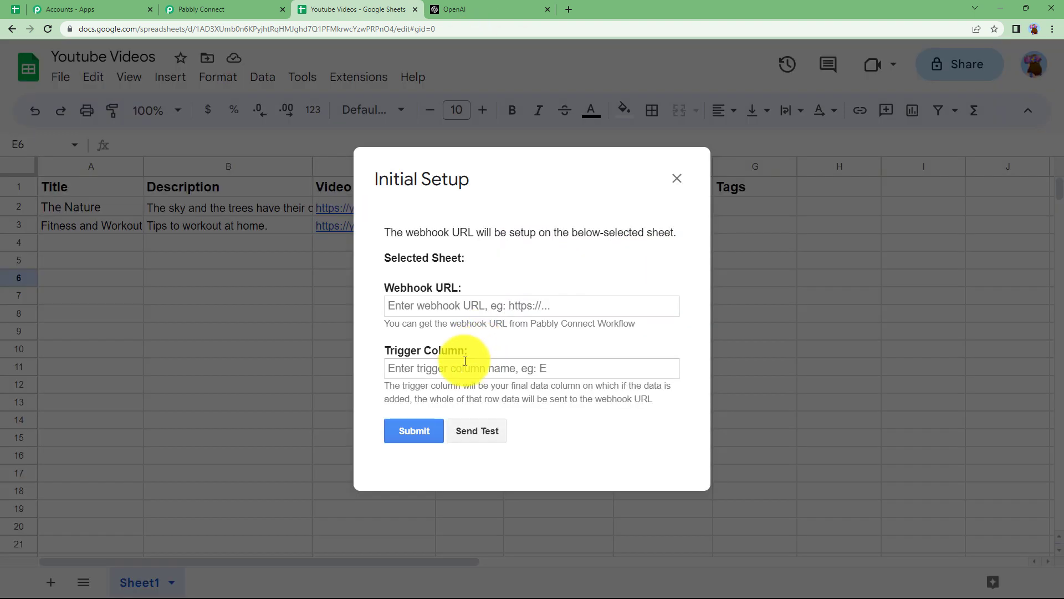
left_click(431, 306)
key("ctrl+v")
key("Tab")
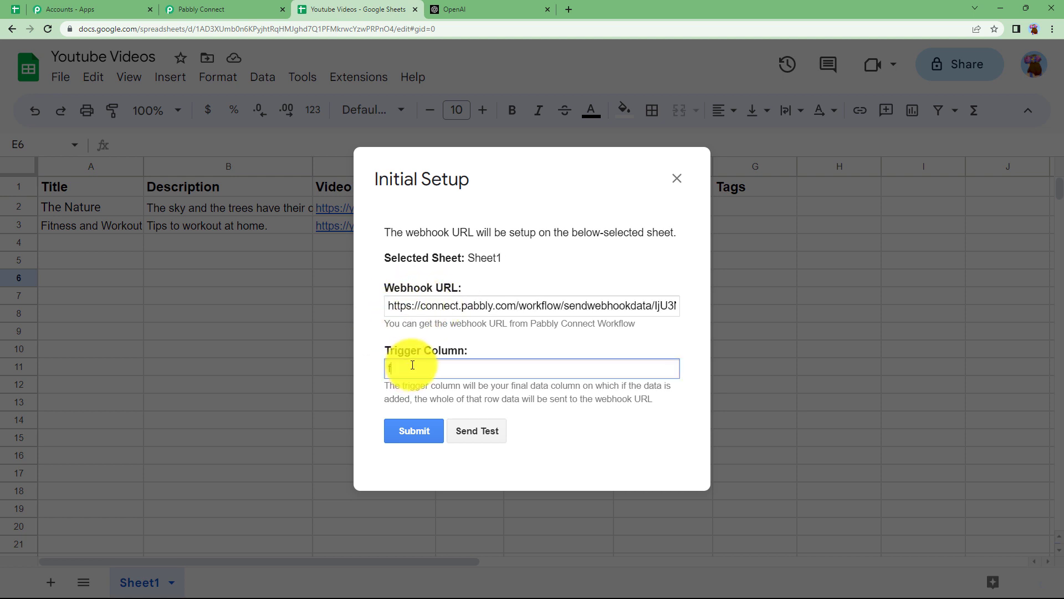
type("F")
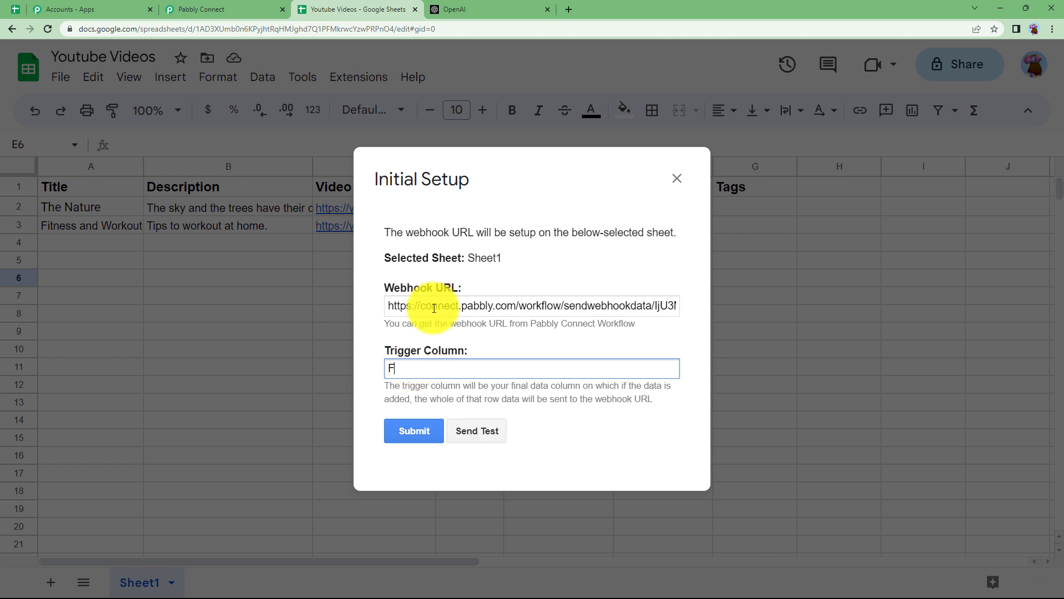
left_click(415, 429)
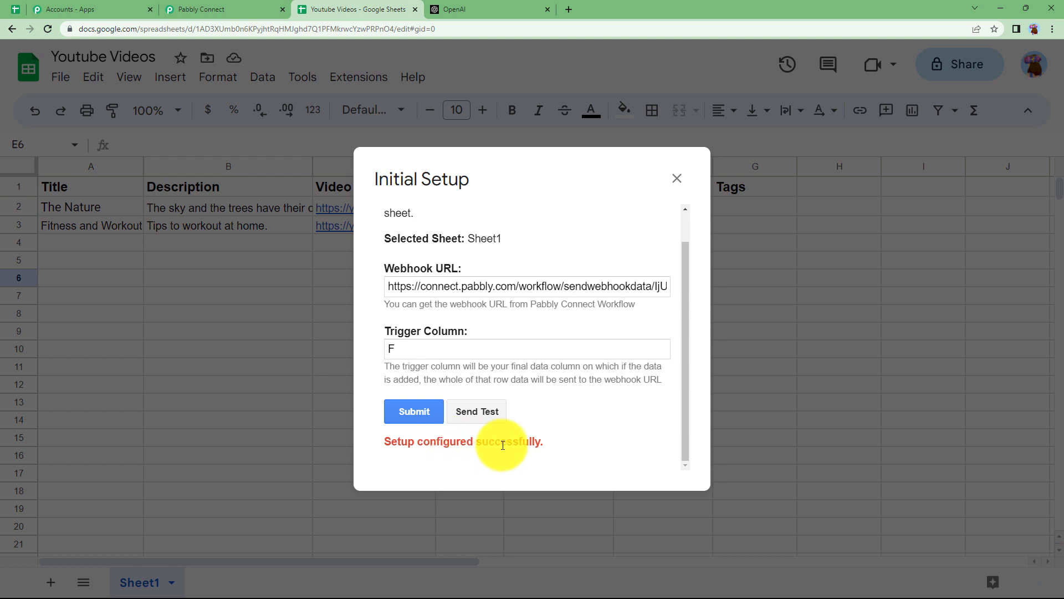
Step: Send test data from the webhook setup, close it, and check the response received by the trigger in Pabbly Connect
left_click(487, 420)
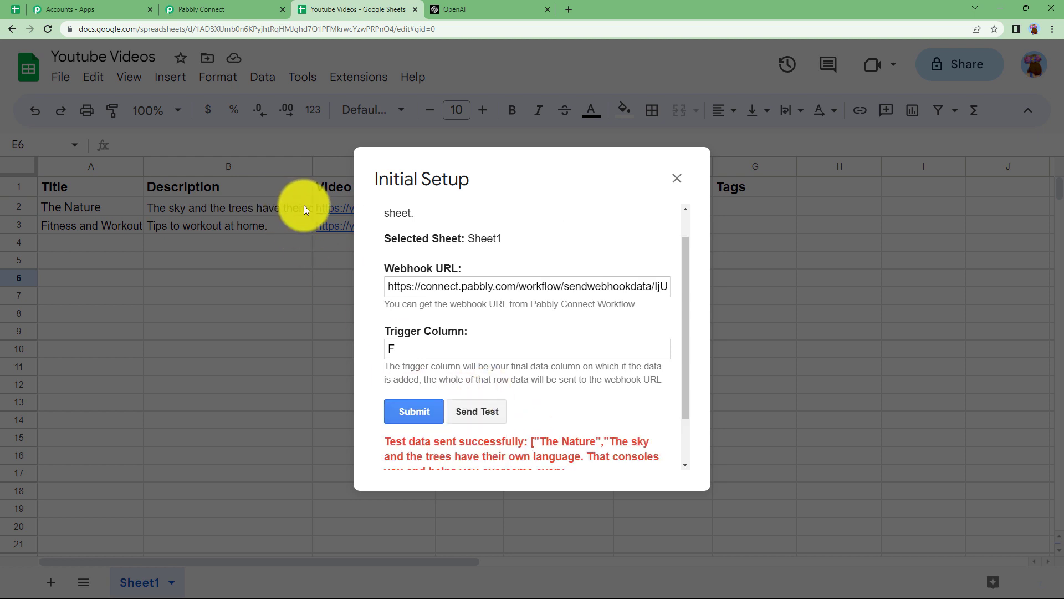
scroll(517, 389, "down", 1)
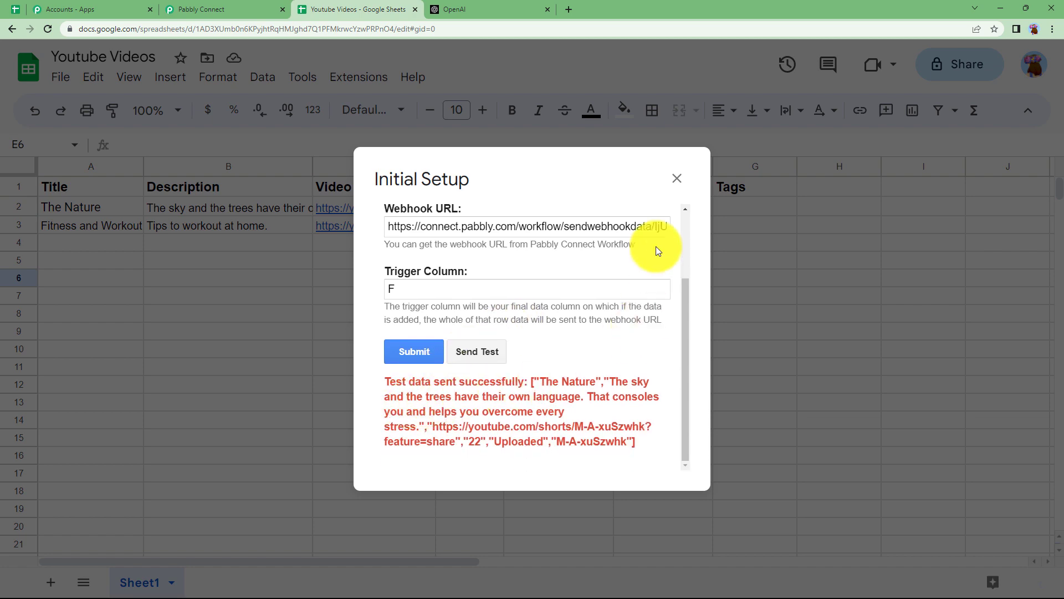
left_click(677, 180)
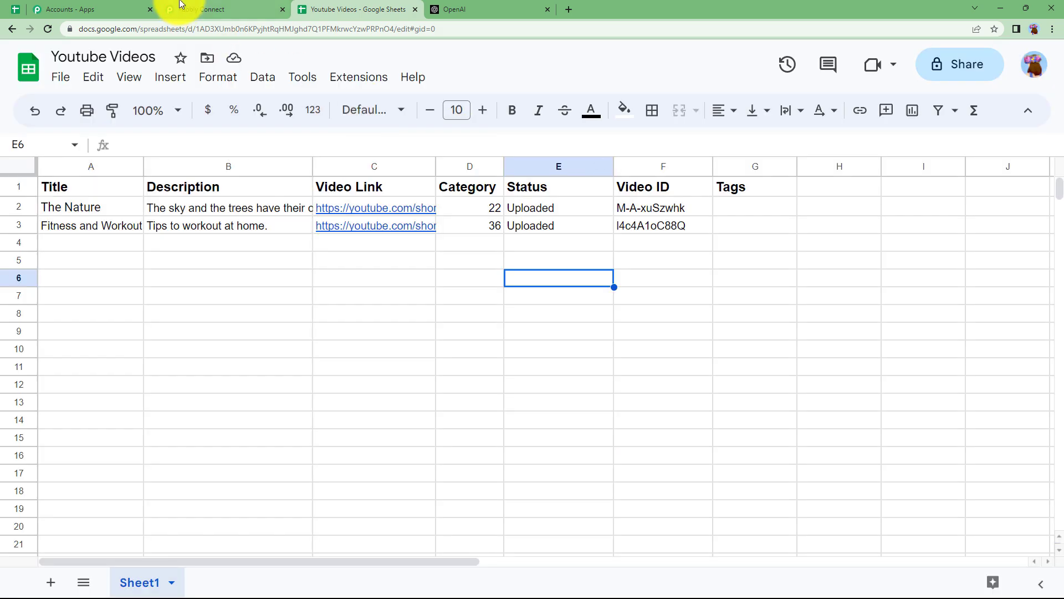
left_click(221, 8)
scroll(209, 421, "down", 10)
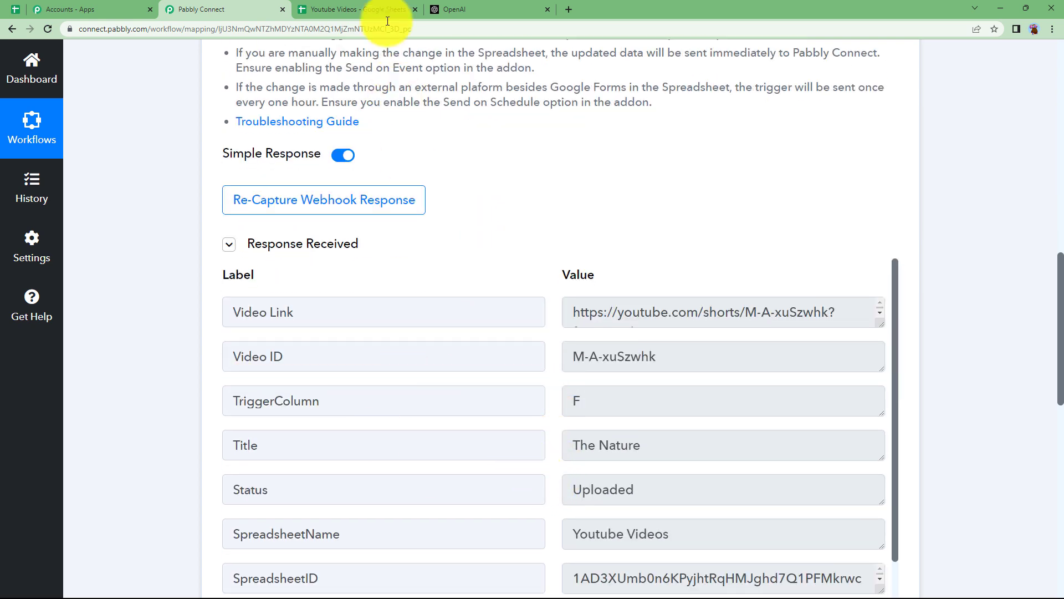
Step: Enable Send On Event for the Youtube Videos spreadsheet's webhook add-on, and compare the trigger's captured response with the sheet rows
left_click(357, 9)
left_click(348, 80)
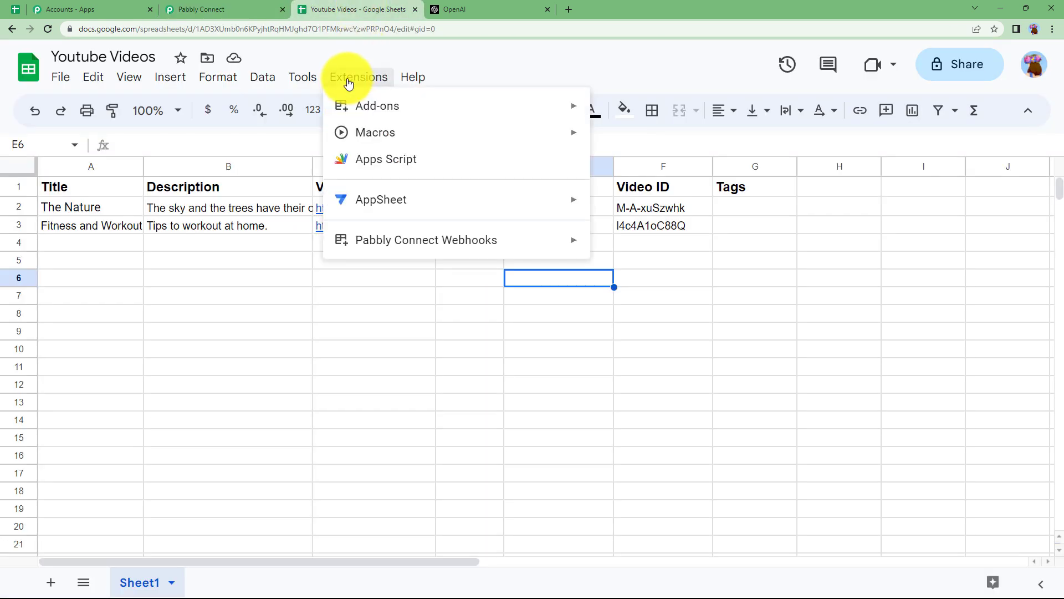
mouse_move(392, 249)
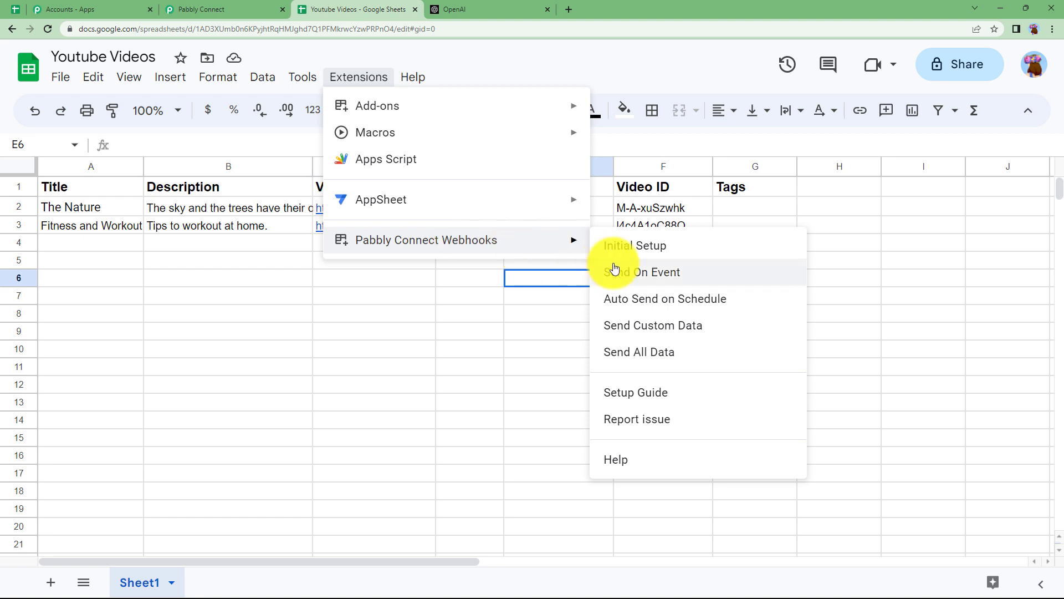
left_click(643, 279)
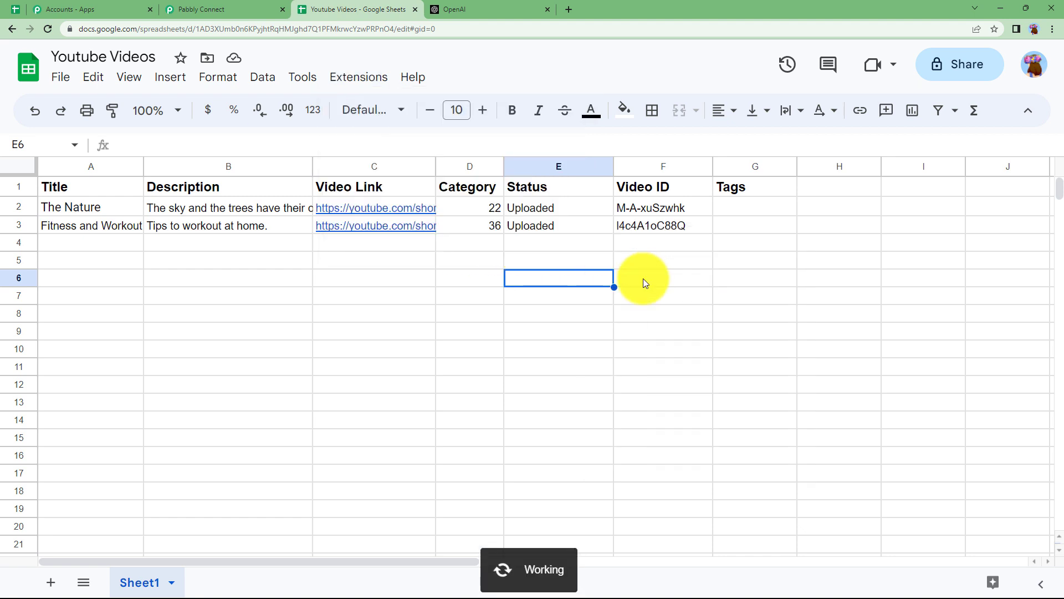
left_click(296, 240)
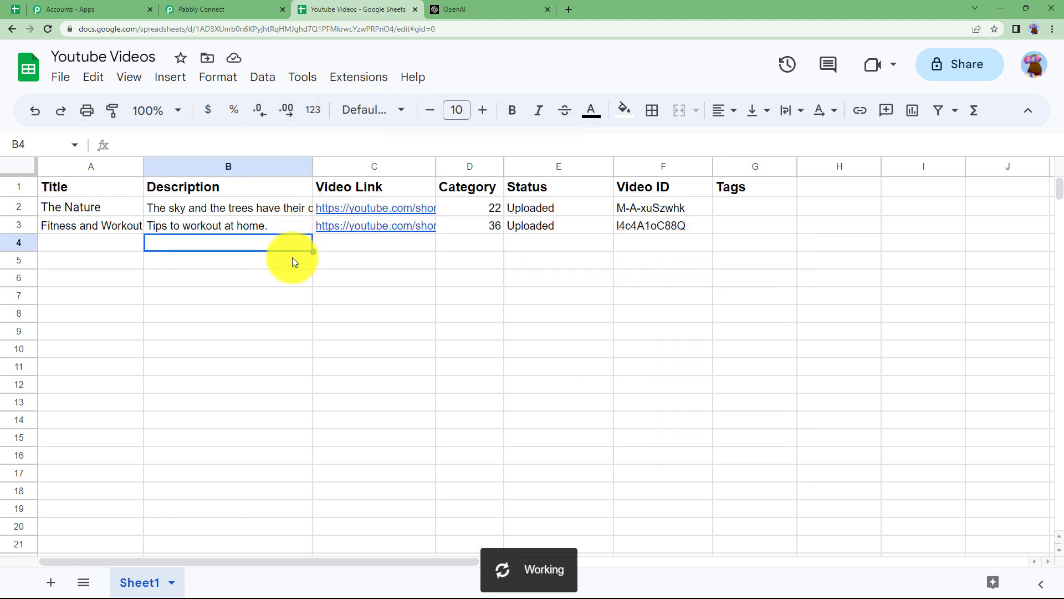
left_click(293, 260)
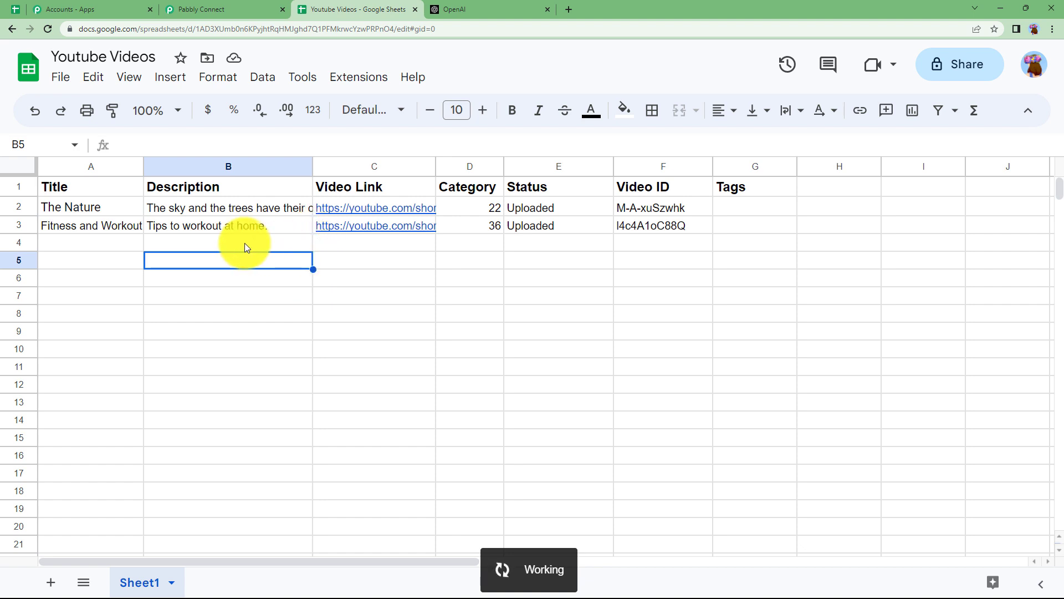
left_click(237, 10)
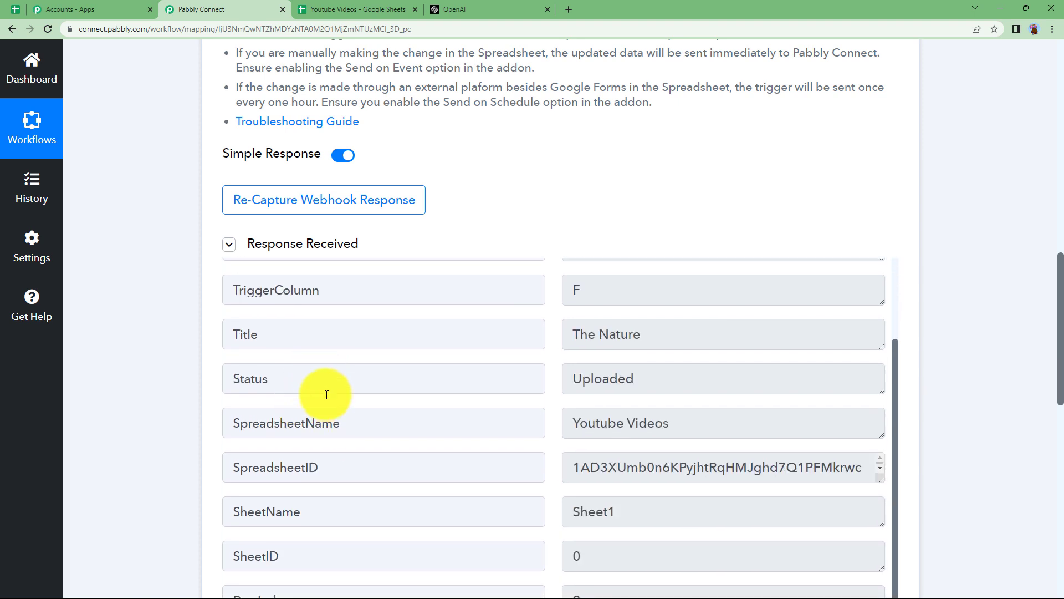
left_click(369, 9)
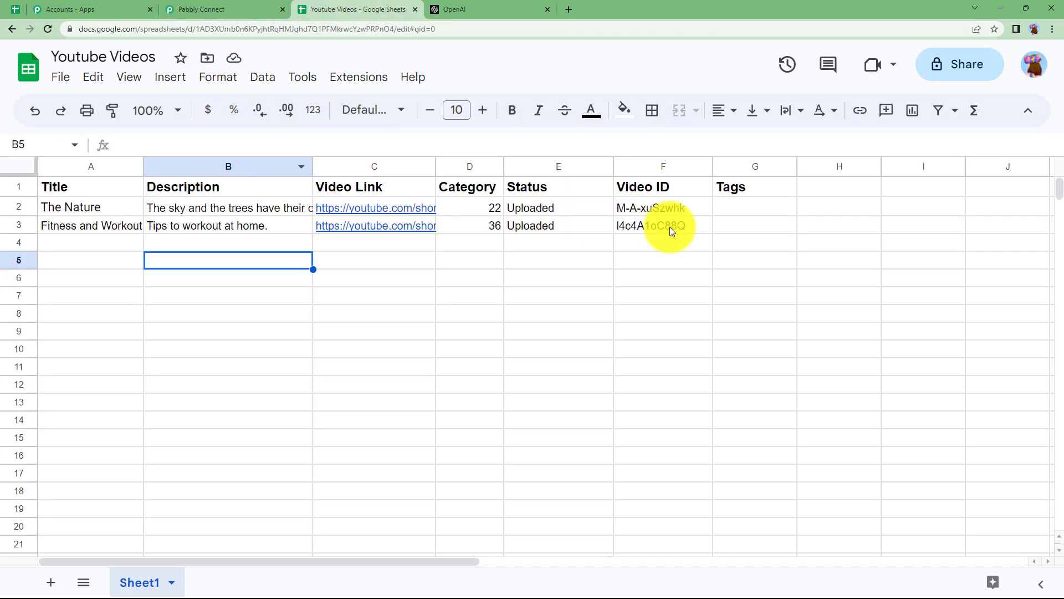
left_click(219, 9)
scroll(154, 430, "down", 3)
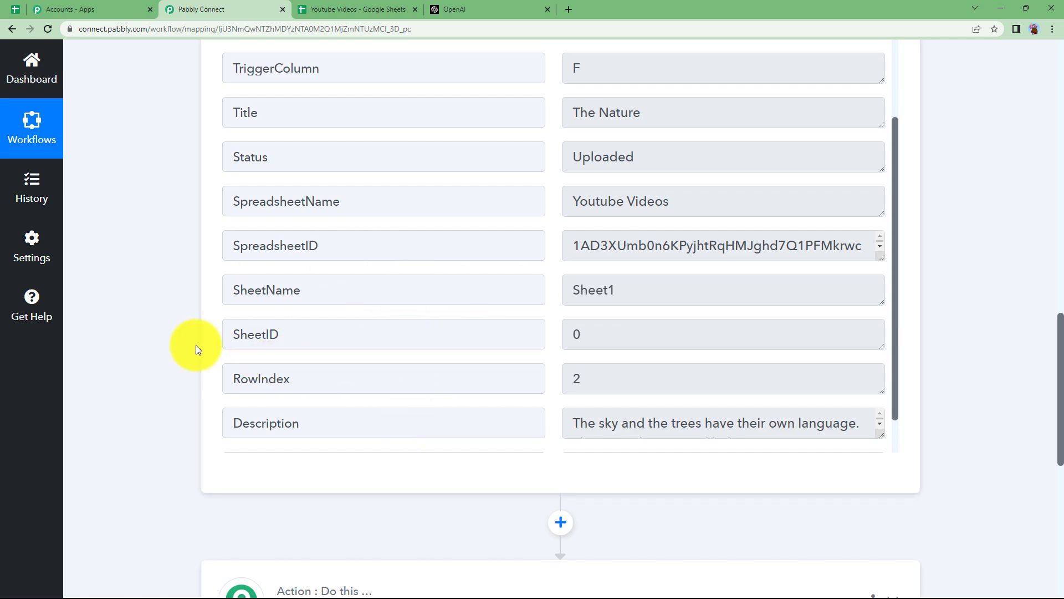
Step: Set the workflow's second step to the OpenAI app with the Generate Content action event
scroll(191, 351, "up", 12)
scroll(191, 351, "up", 4)
left_click(381, 272)
left_click(377, 270)
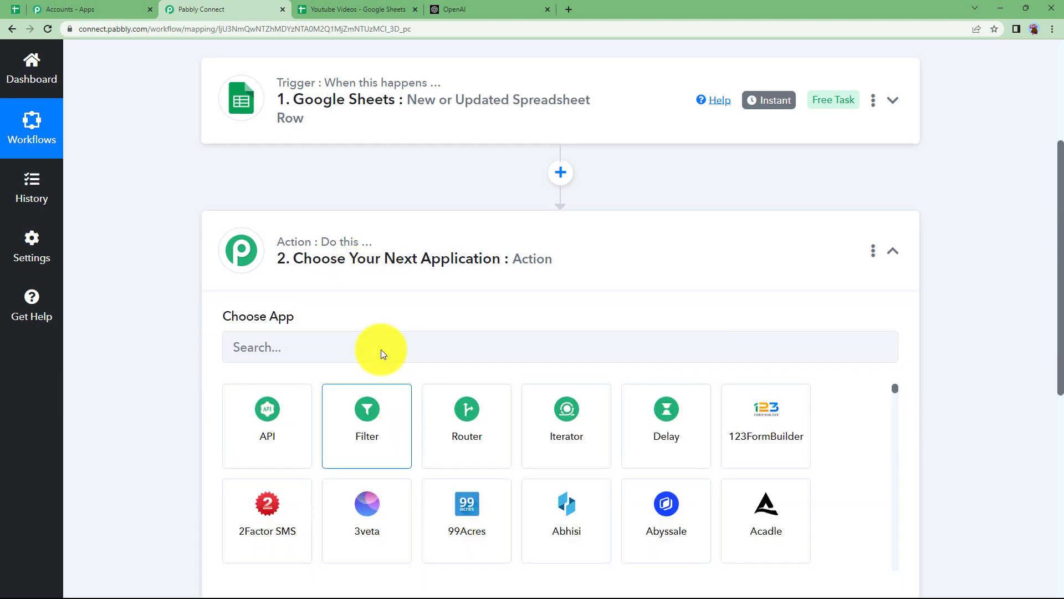
left_click(381, 348)
type("open")
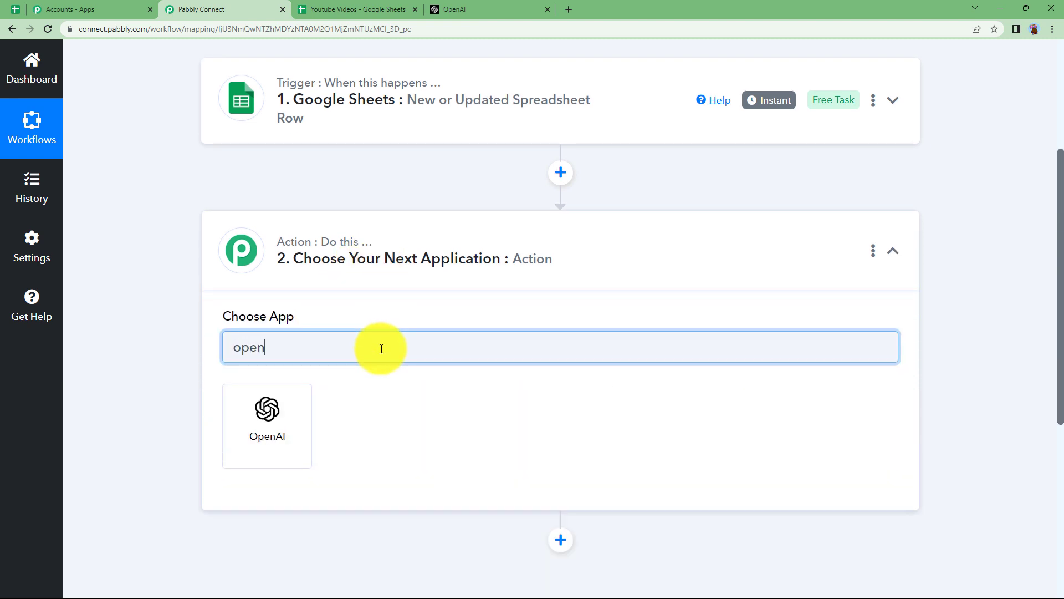
left_click(278, 433)
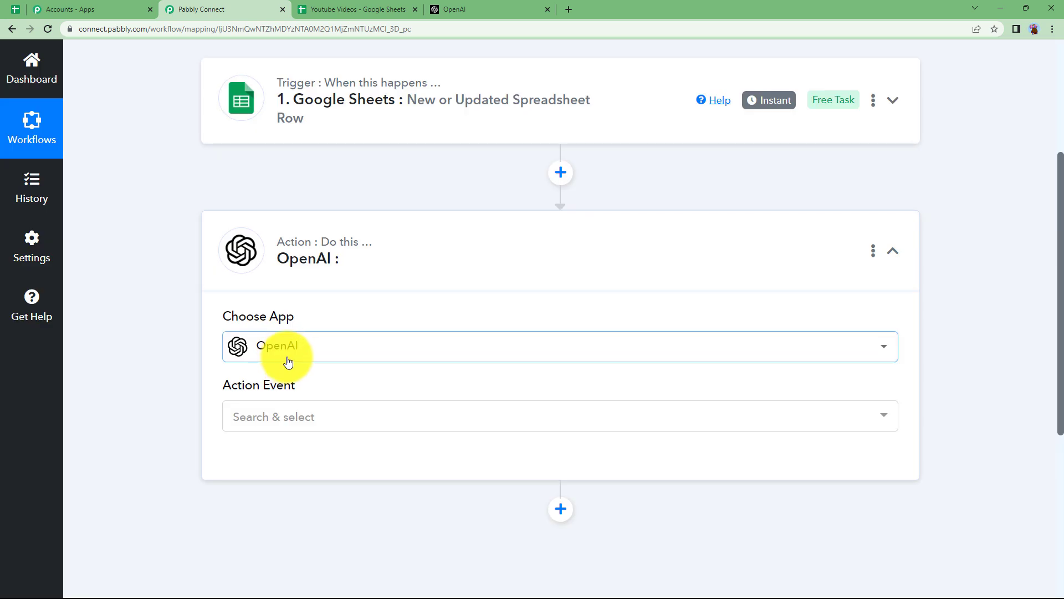
left_click(298, 421)
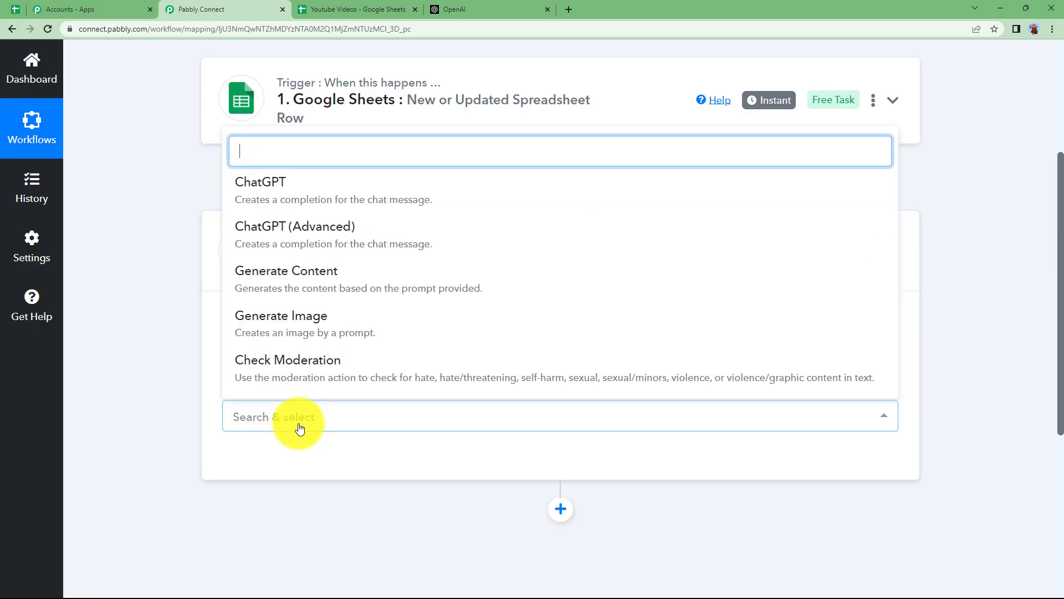
left_click(285, 293)
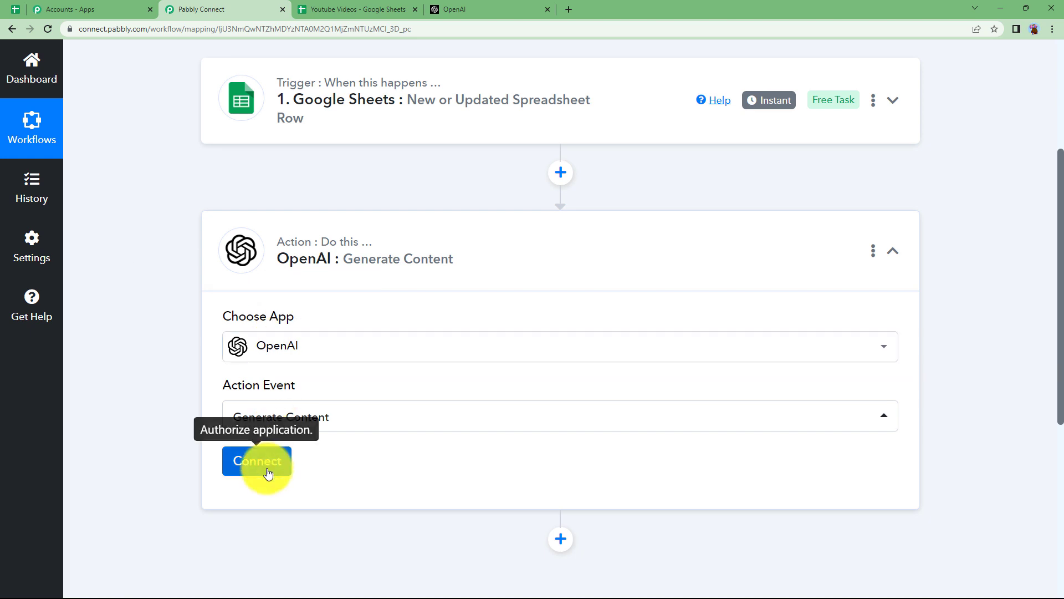
Step: Start adding a new OpenAI connection for the Generate Content action
left_click(269, 473)
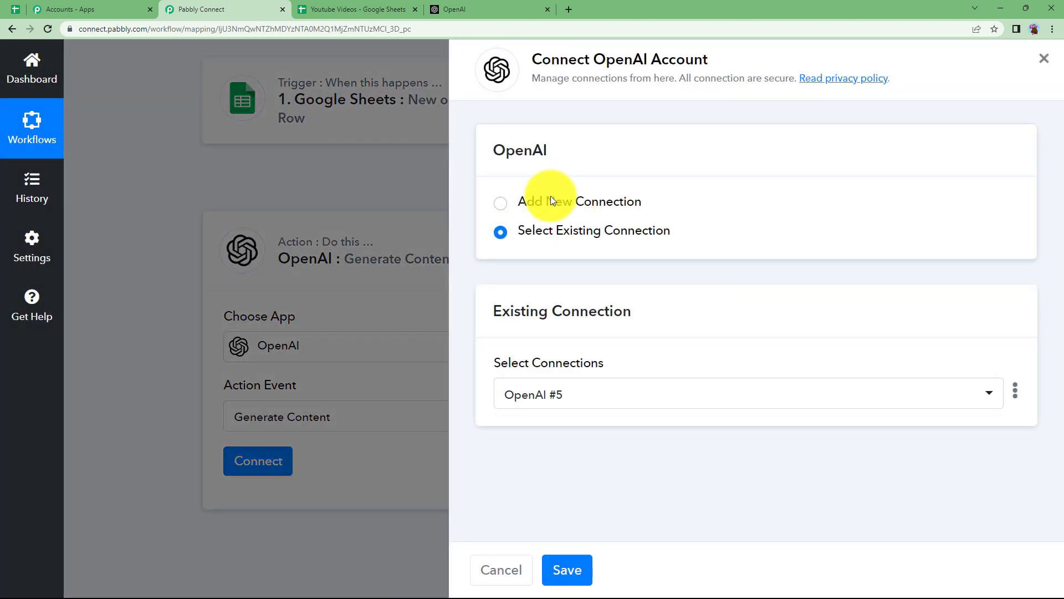
left_click(551, 195)
left_click(523, 376)
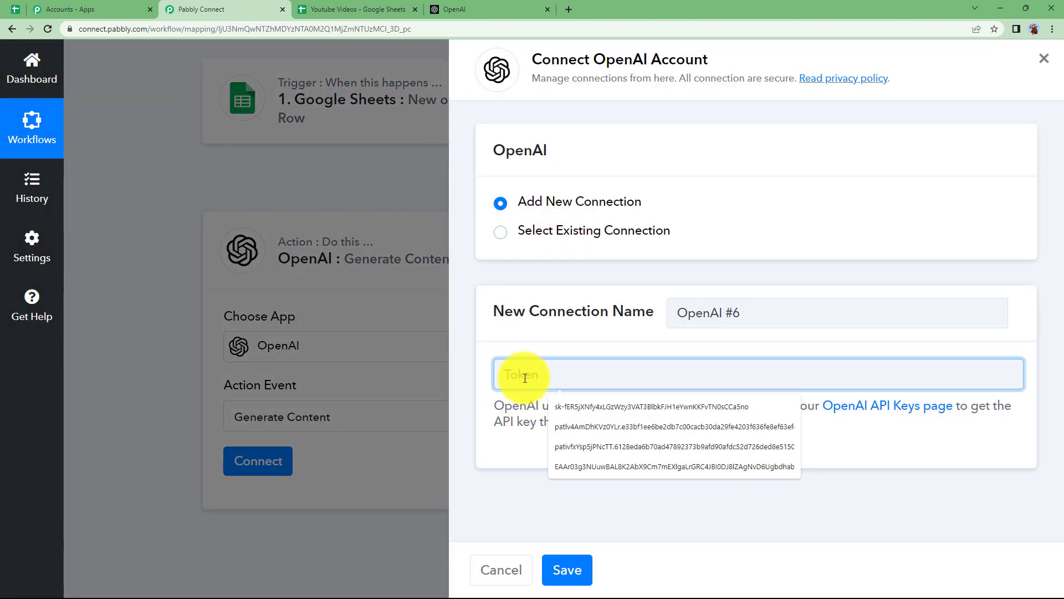
left_click(514, 477)
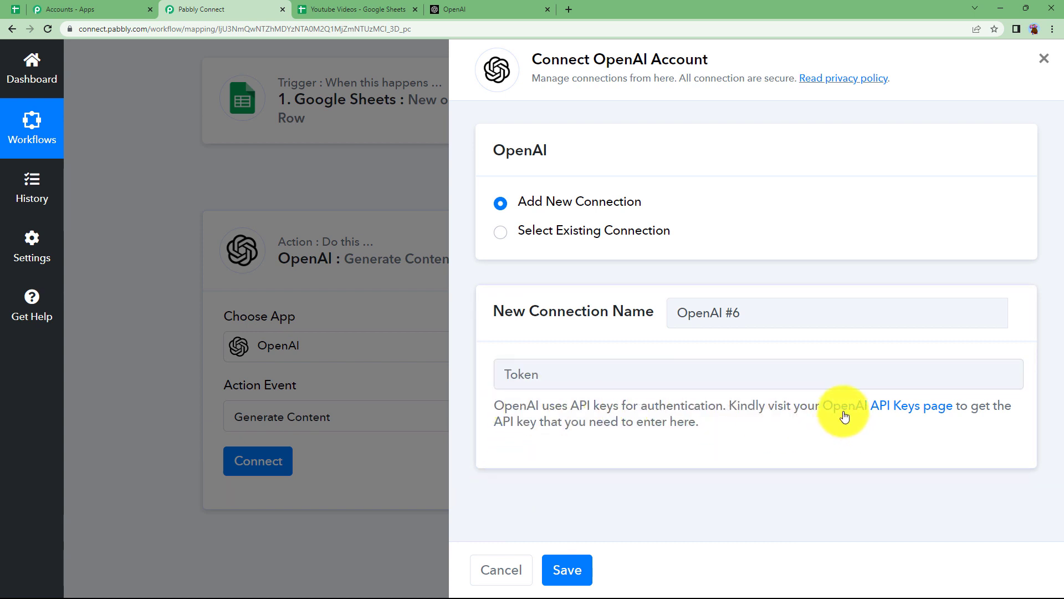
Step: Open the linked OpenAI API Keys page and create a new secret key named Youtube
left_click(905, 409)
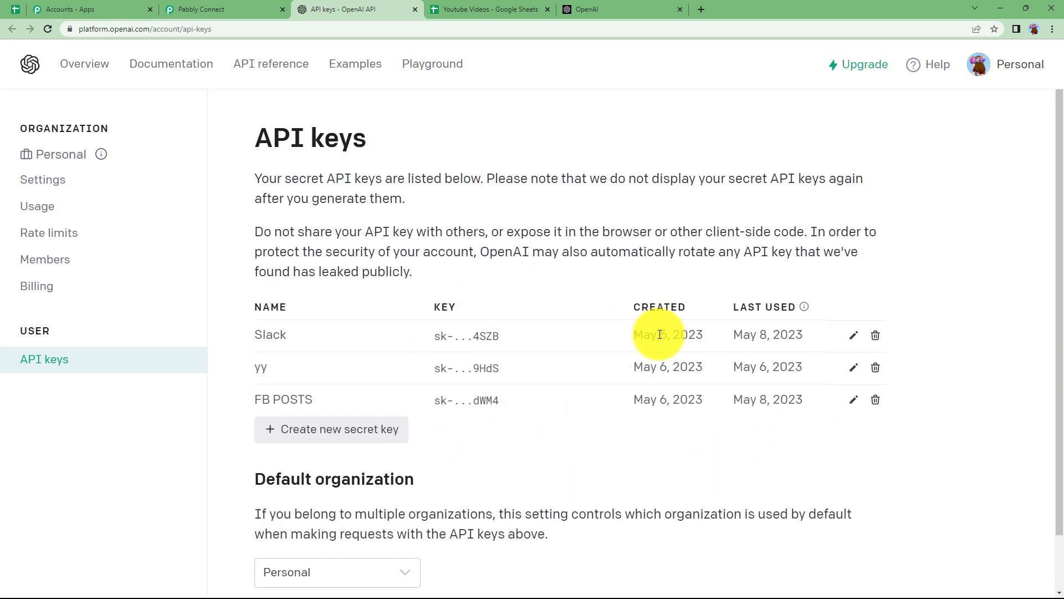
left_click(360, 427)
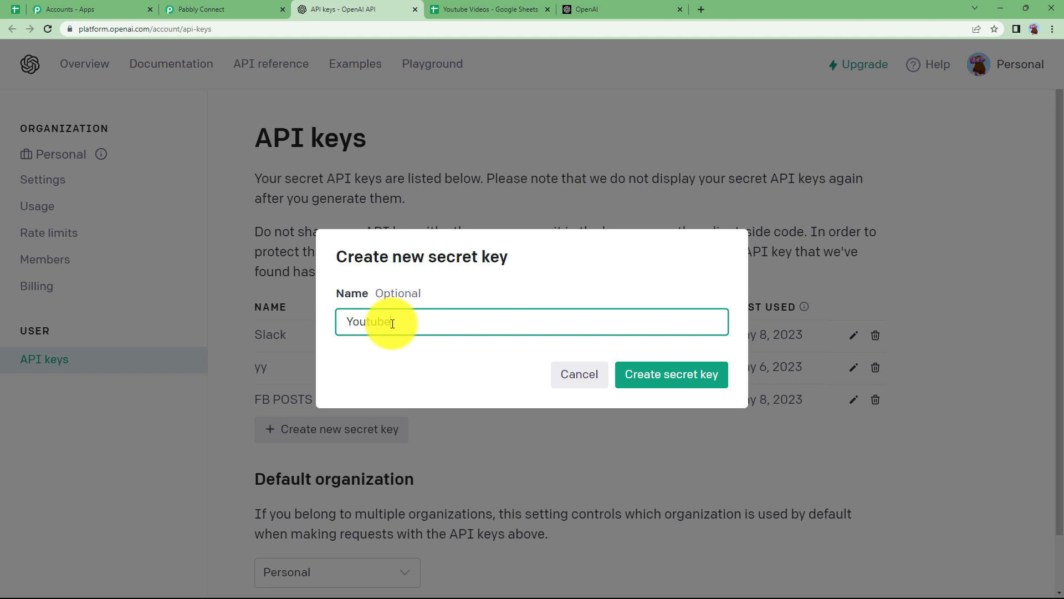
left_click(628, 383)
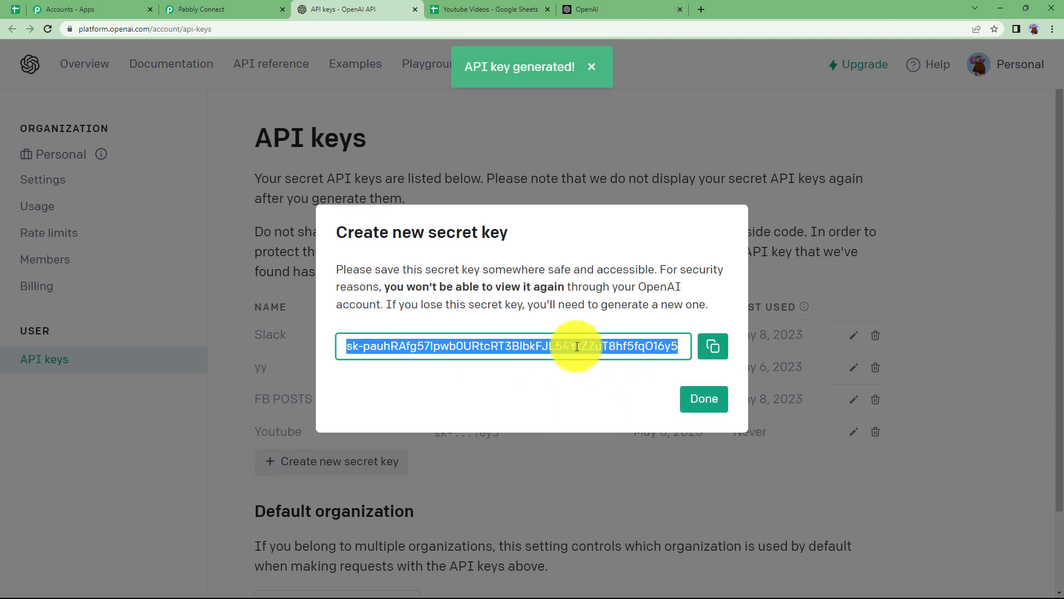
Step: Paste the newly generated OpenAI secret key into the new connection's API key field in Pabbly Connect and save the connection
left_click(713, 346)
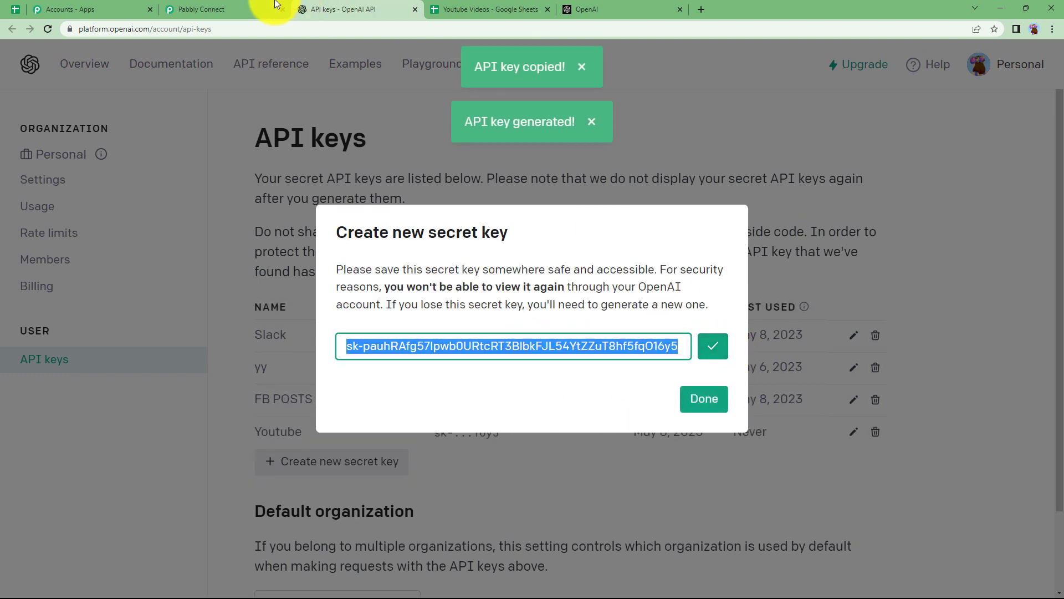
left_click(274, 7)
left_click(601, 376)
key("ctrl+v")
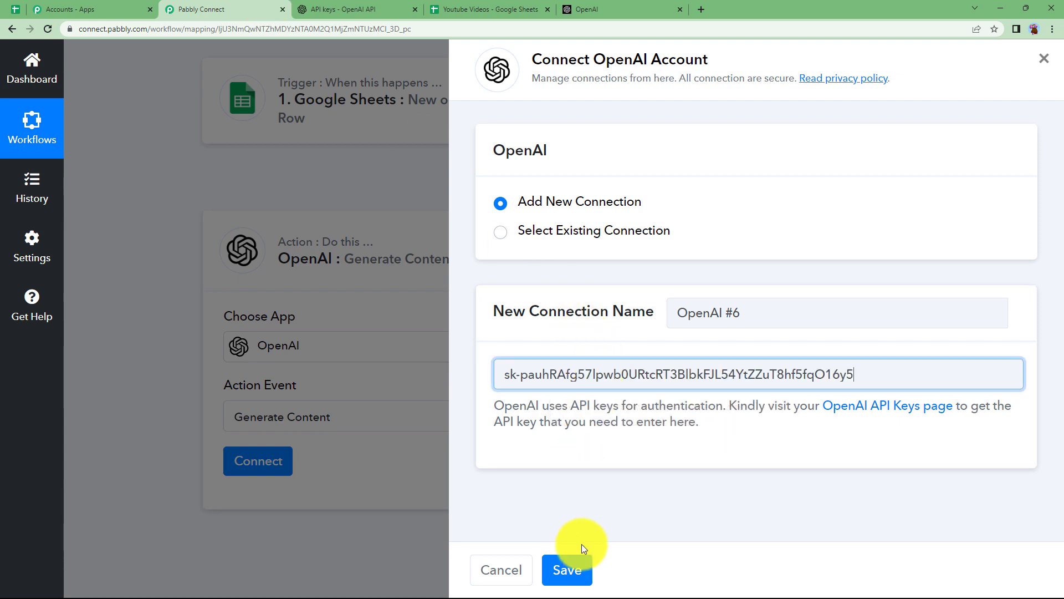
left_click(573, 560)
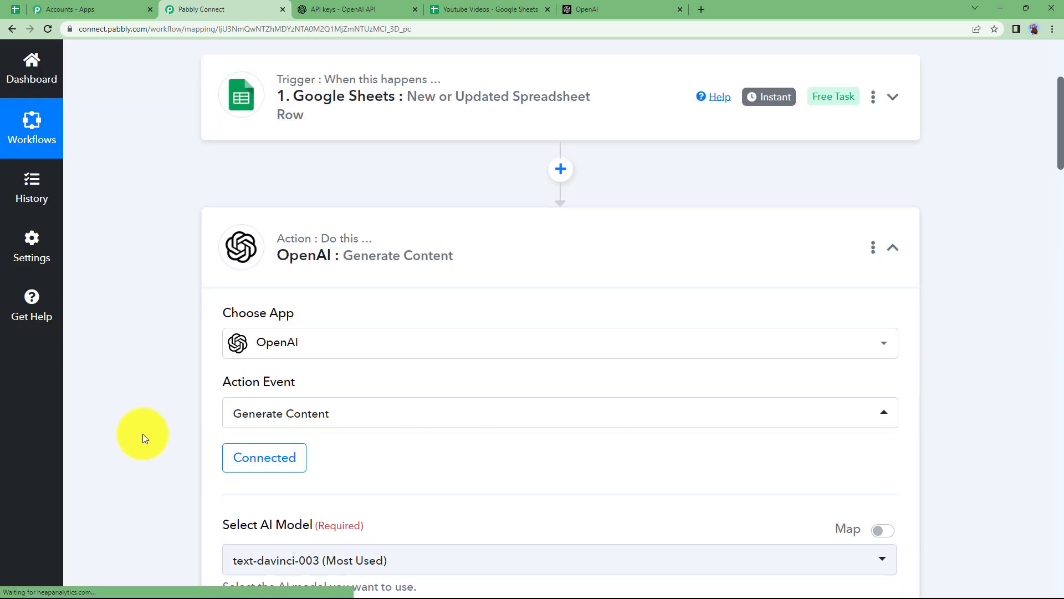
Step: Review the Generate Content fields, including the AI model choices, prompt, max tokens, sampling, penalties and stop sequence
scroll(141, 438, "down", 3)
scroll(142, 438, "down", 2)
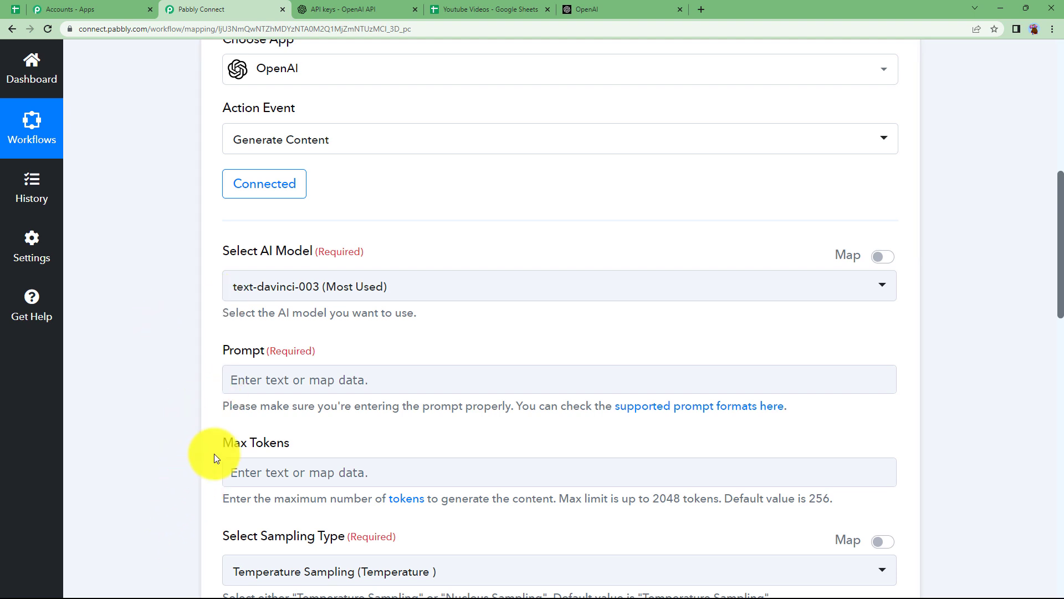
left_click(288, 295)
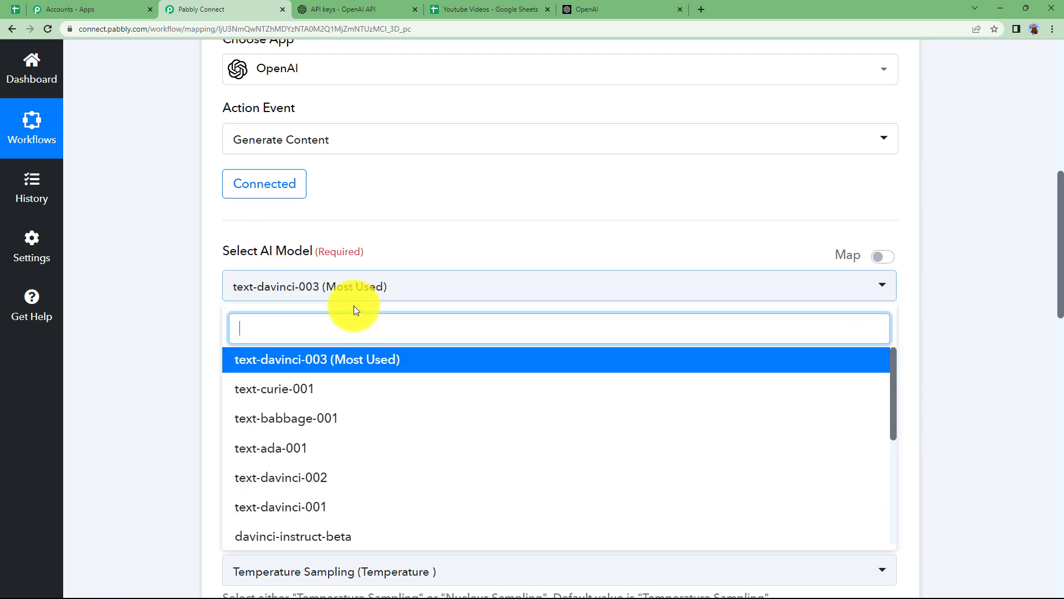
left_click(380, 257)
left_click(281, 376)
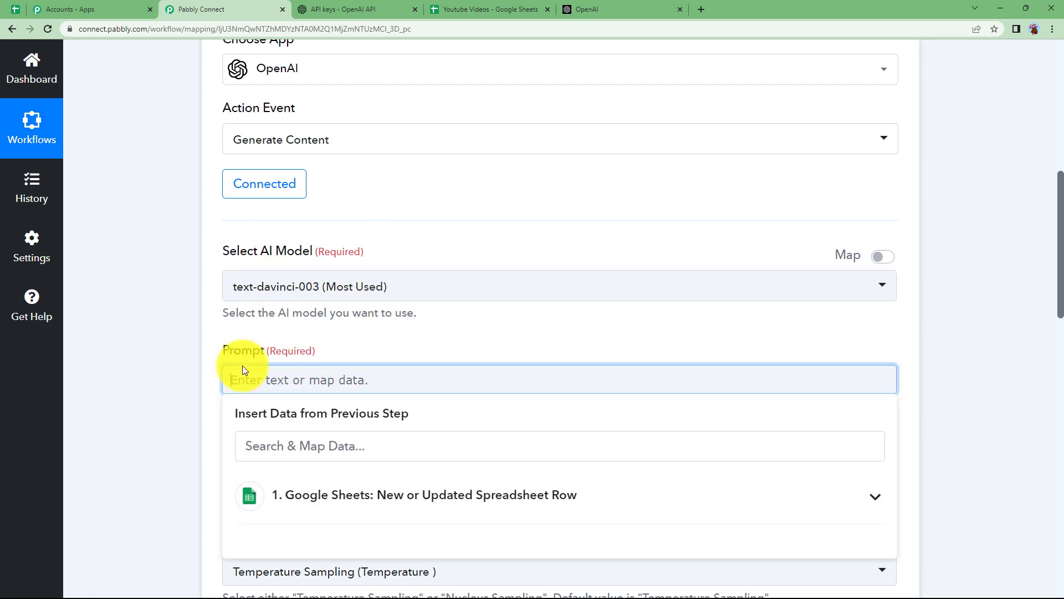
left_click(200, 393)
scroll(200, 393, "down", 3)
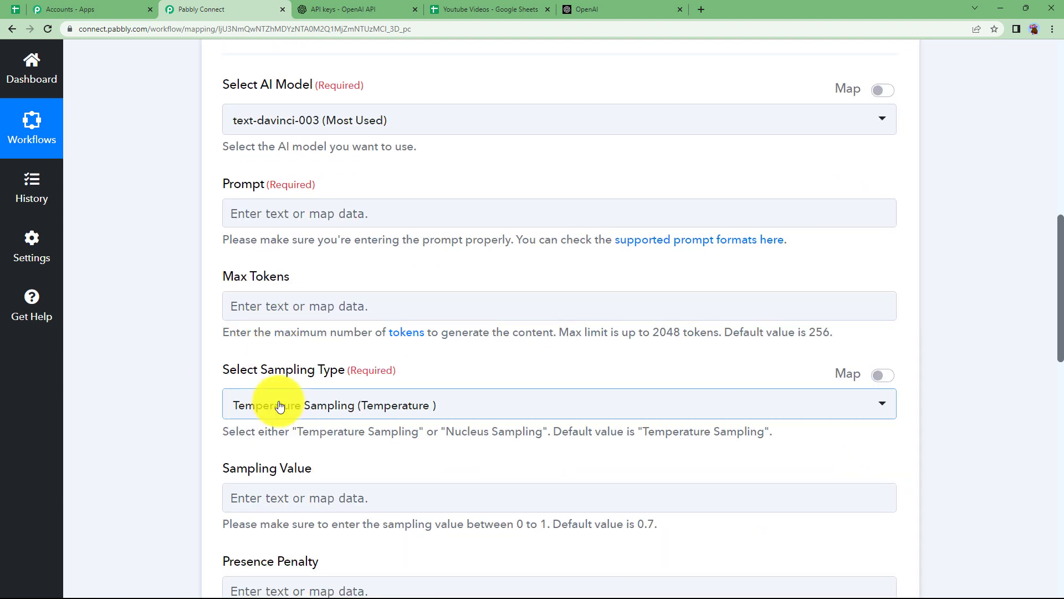
scroll(307, 347, "down", 3)
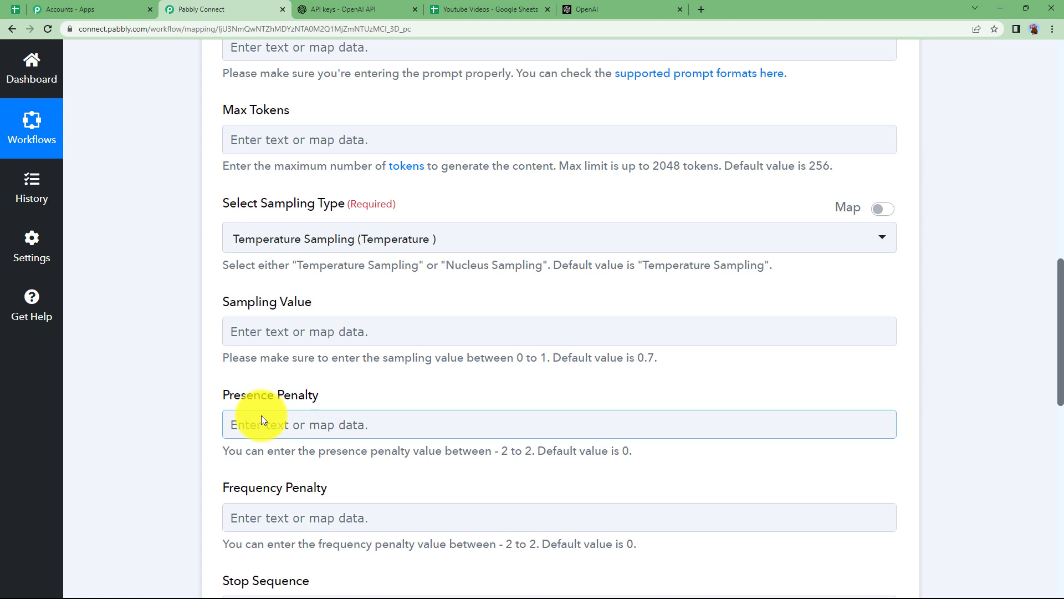
scroll(203, 311, "down", 3)
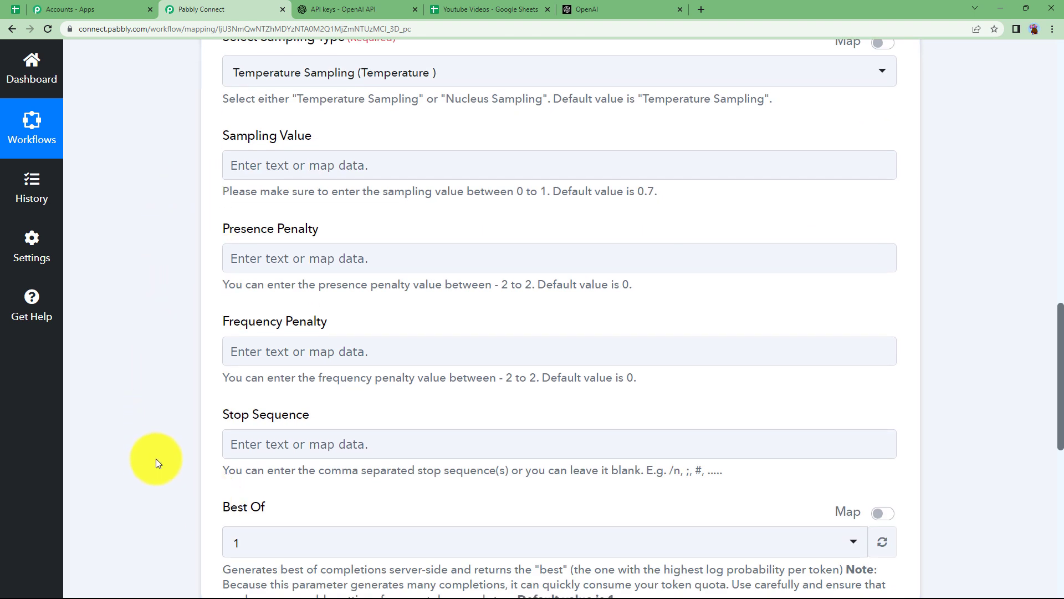
scroll(156, 458, "up", 2)
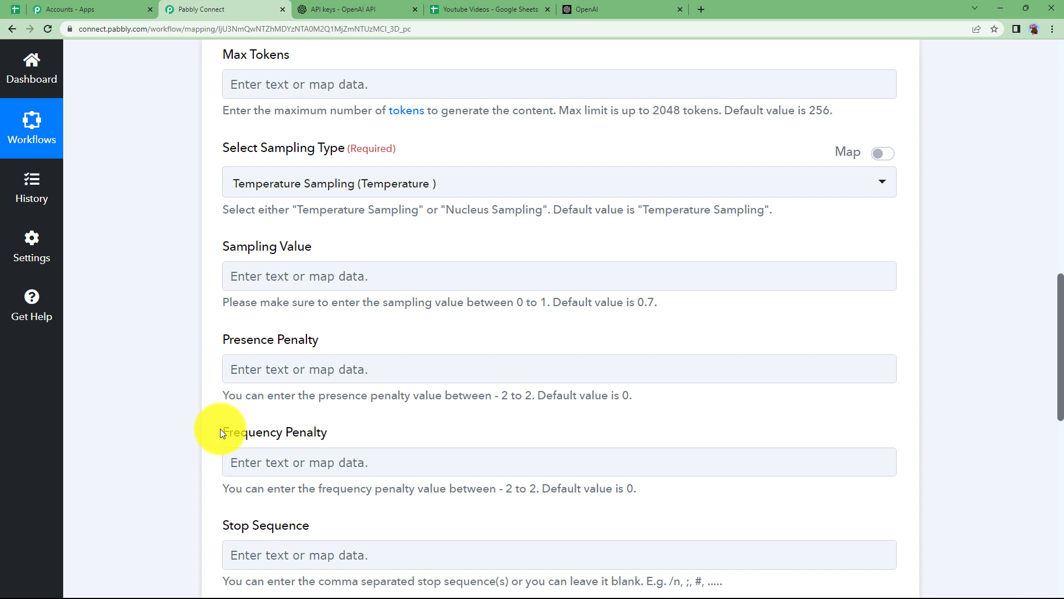
scroll(174, 457, "up", 2)
Step: Close the secret key dialog on the OpenAI site and examine the Playground's model, temperature, length and penalty settings
key("ctrl+Tab")
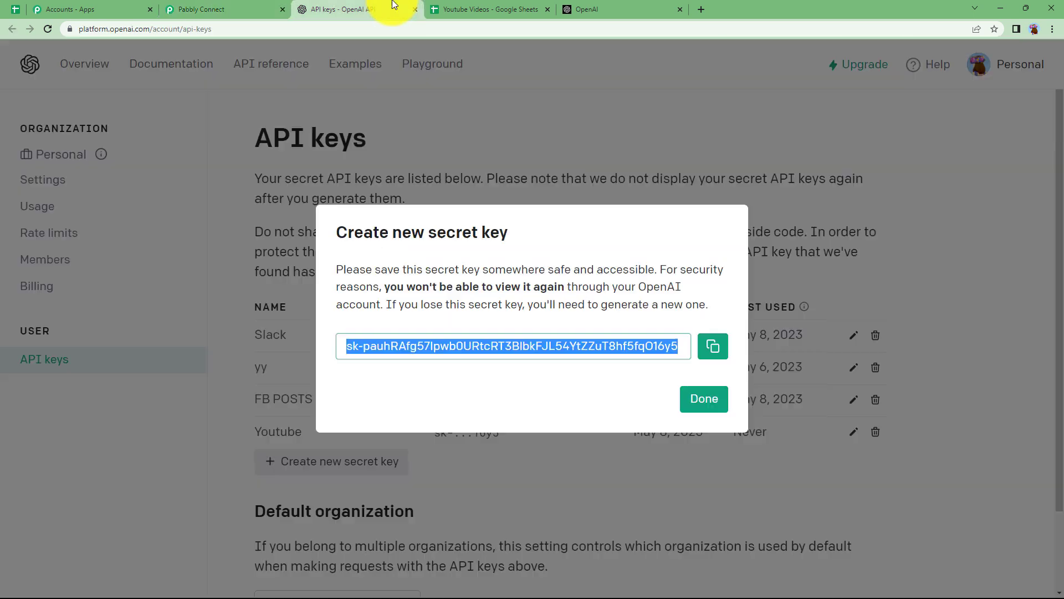
left_click(704, 398)
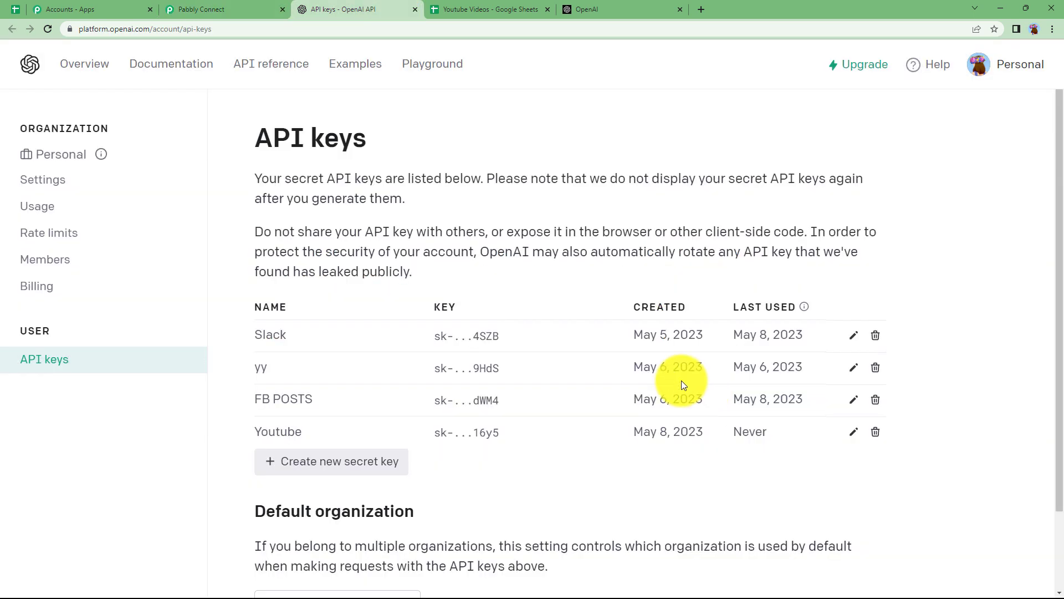
left_click(419, 65)
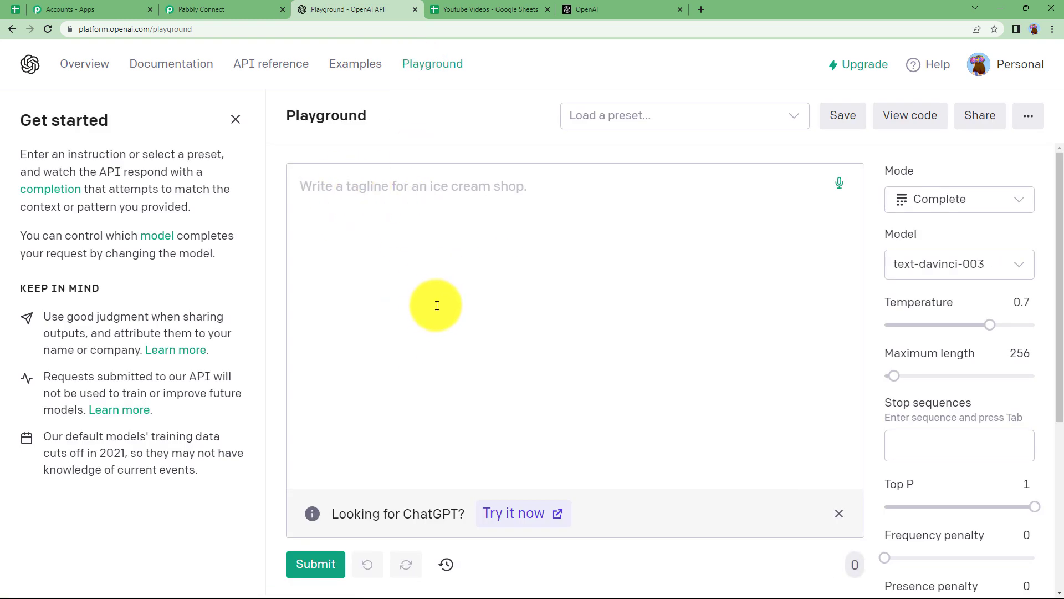
scroll(936, 320, "down", 5)
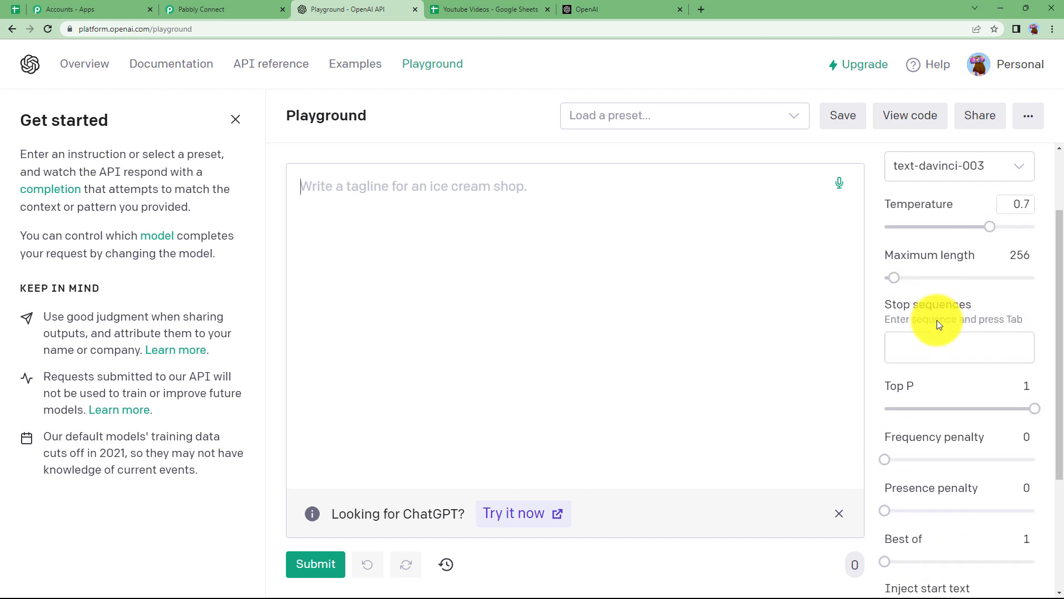
scroll(942, 319, "up", 5)
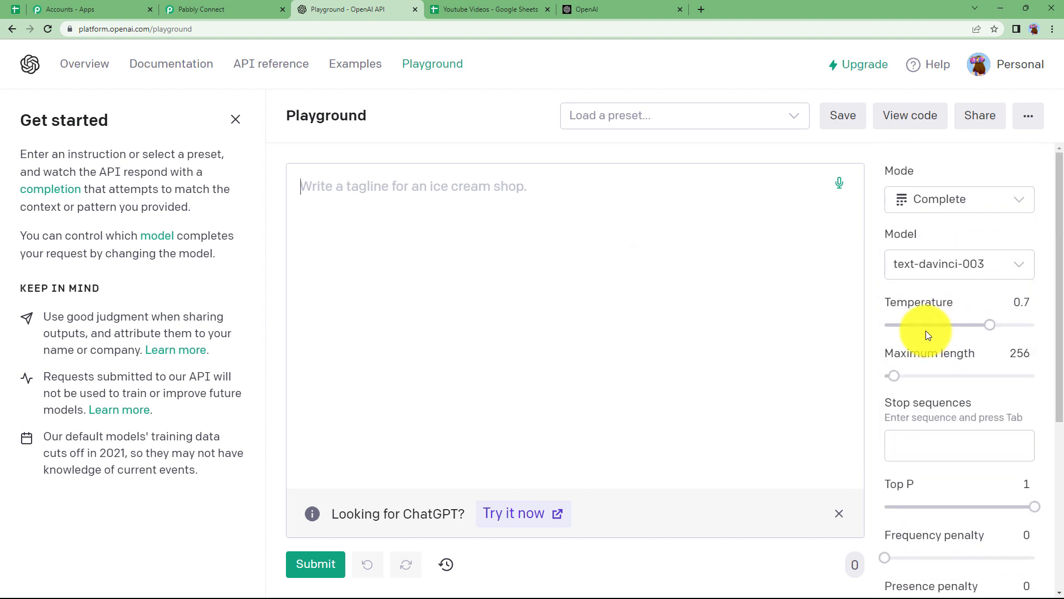
Step: In Pabbly Connect, enter the prompt "Generate tags for a youtube Video." followed by separate "Video title:" and "Video Description:" lines
left_click(240, 6)
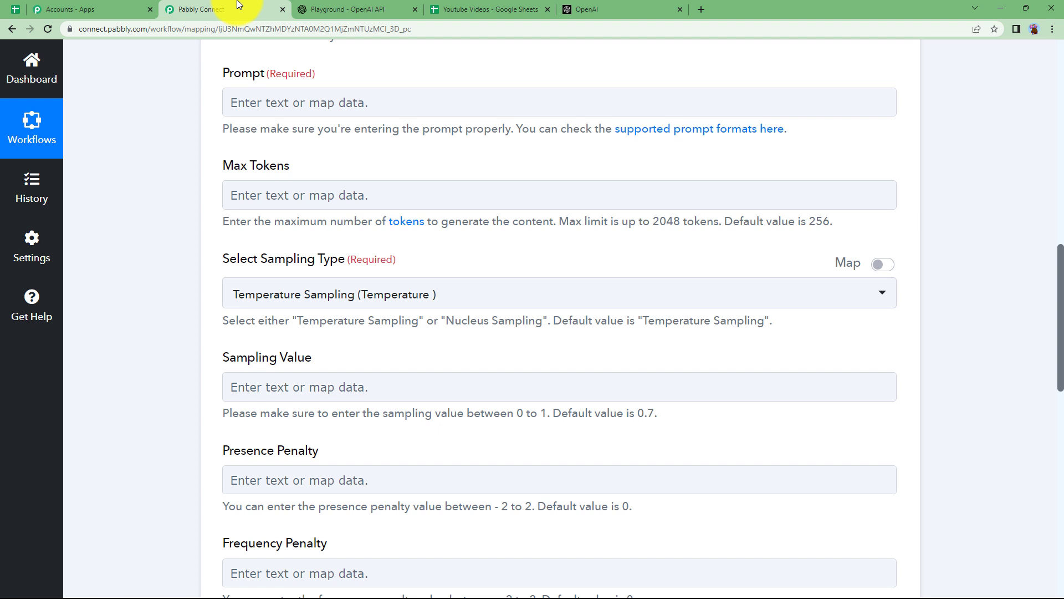
left_click(258, 104)
scroll(222, 249, "up", 5)
type("Generate tags for a youtube Video.")
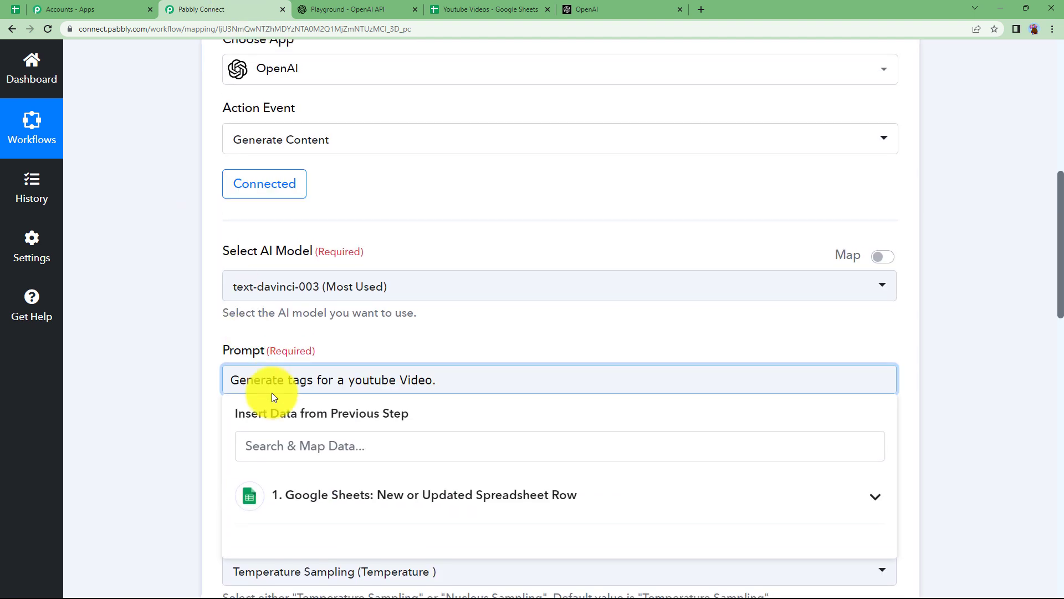
key("Return")
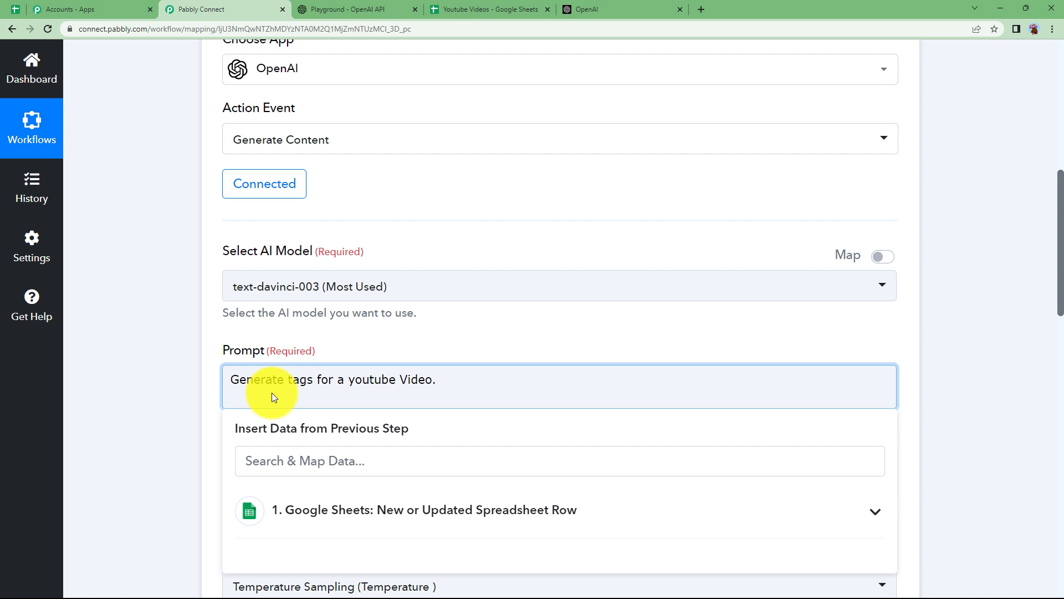
type("Video title: Video Description:")
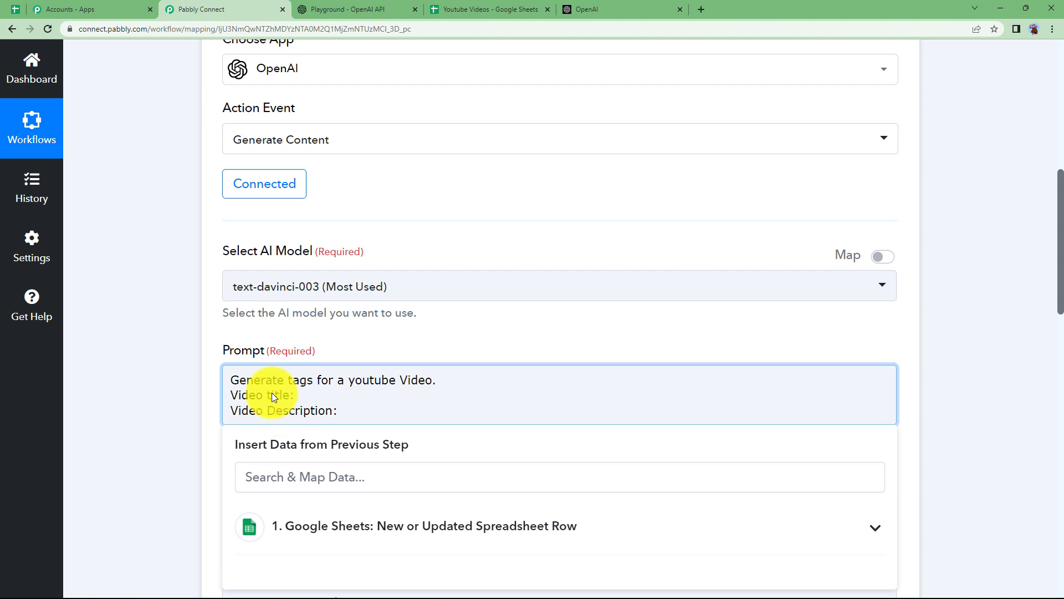
Step: Map the Title value from the Google Sheets trigger after "Video title:" in the prompt
left_click(314, 398)
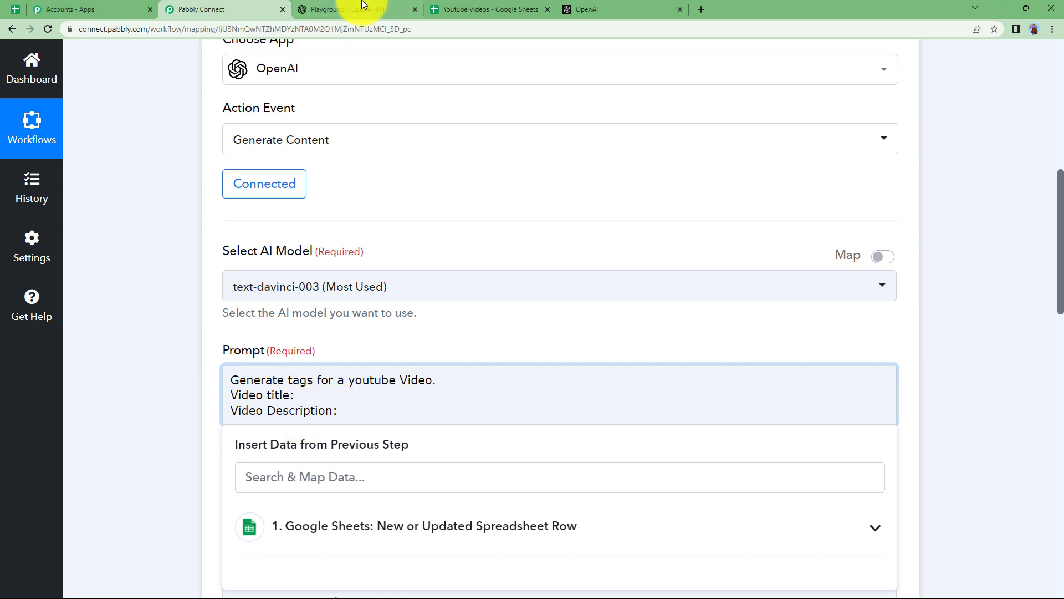
left_click(438, 8)
left_click(222, 9)
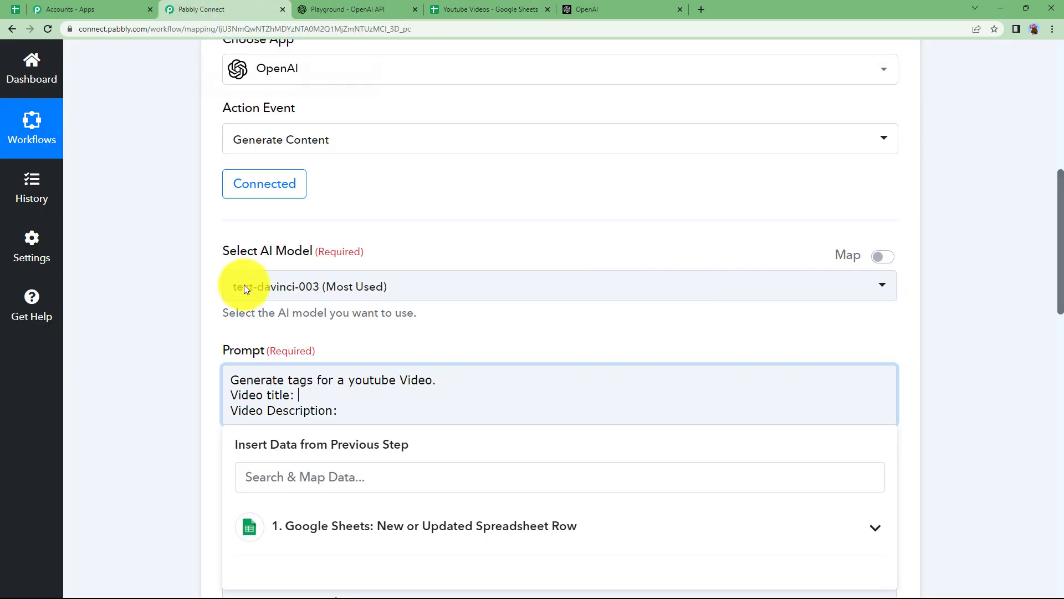
scroll(142, 326, "up", 9)
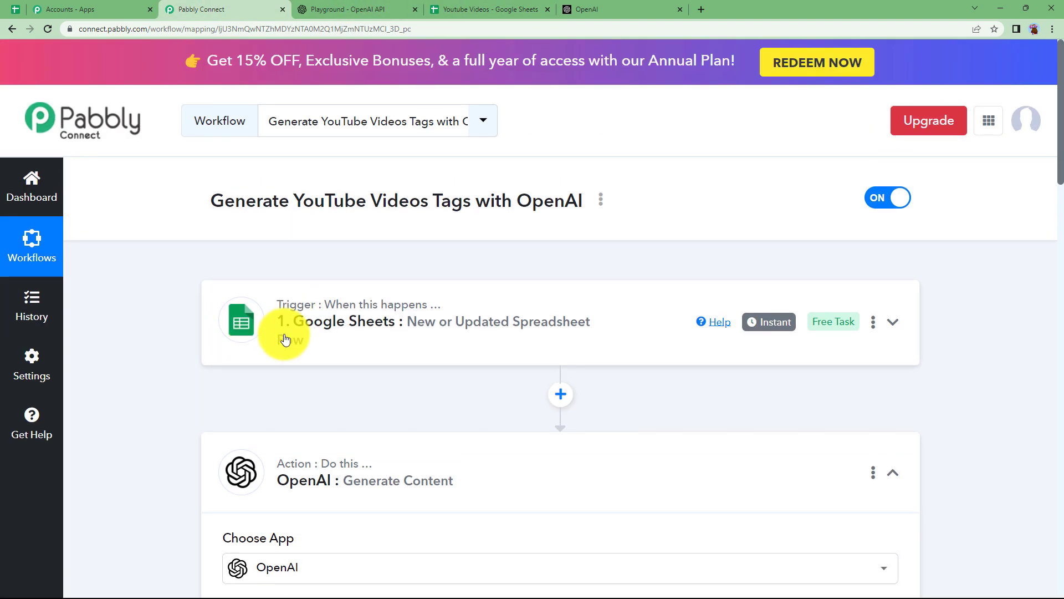
scroll(180, 392, "down", 10)
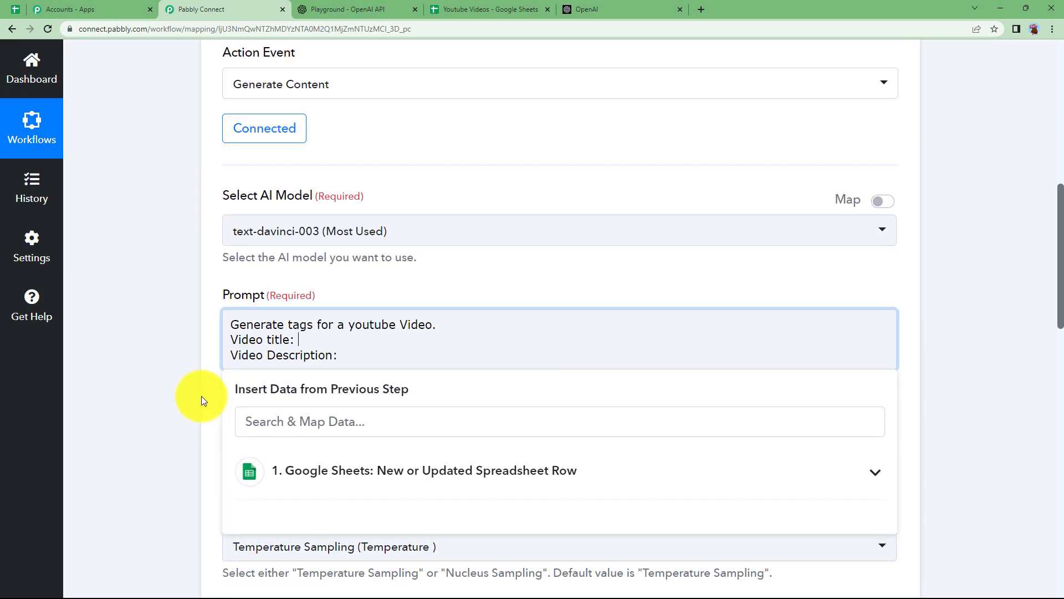
scroll(205, 364, "down", 2)
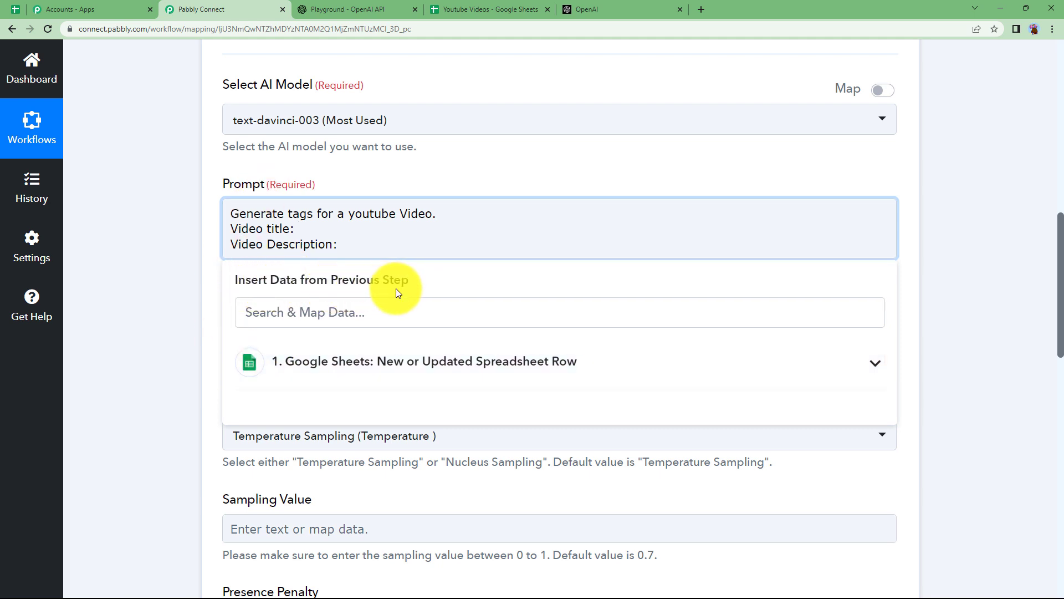
left_click(328, 375)
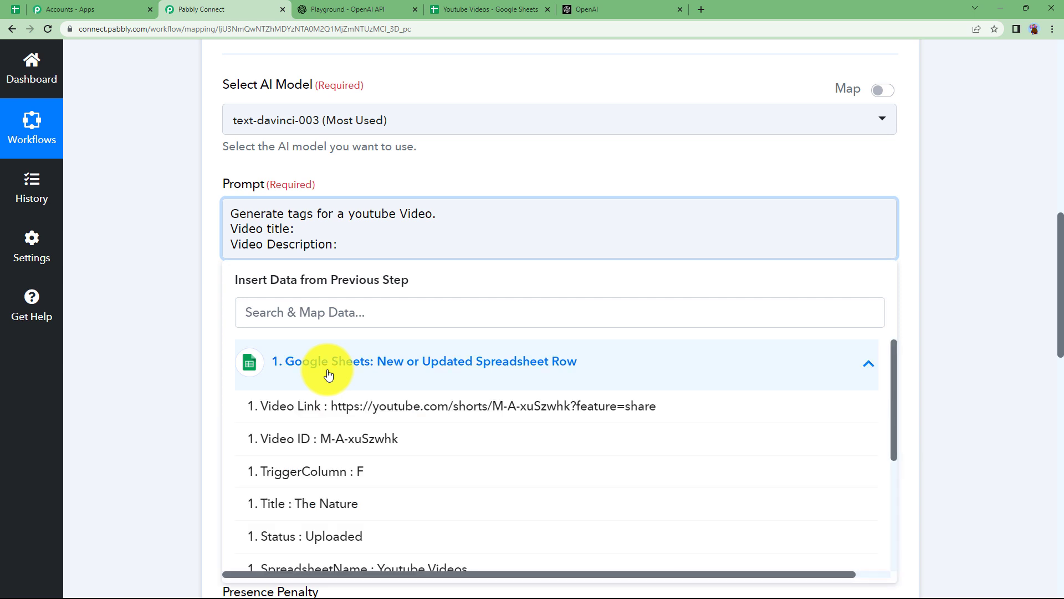
scroll(352, 433, "down", 3)
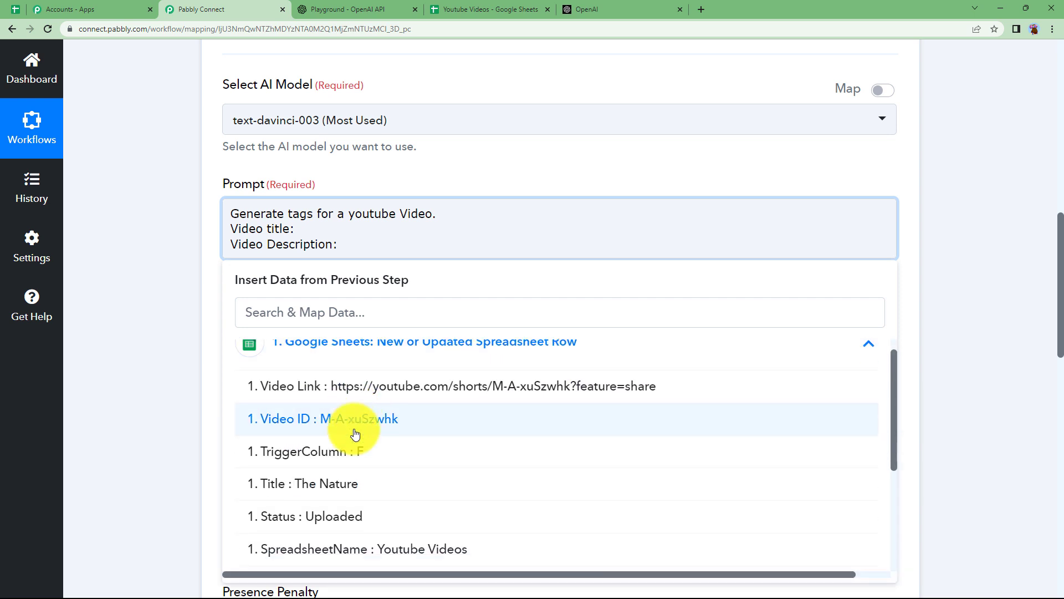
scroll(325, 437, "up", 1)
left_click(323, 395)
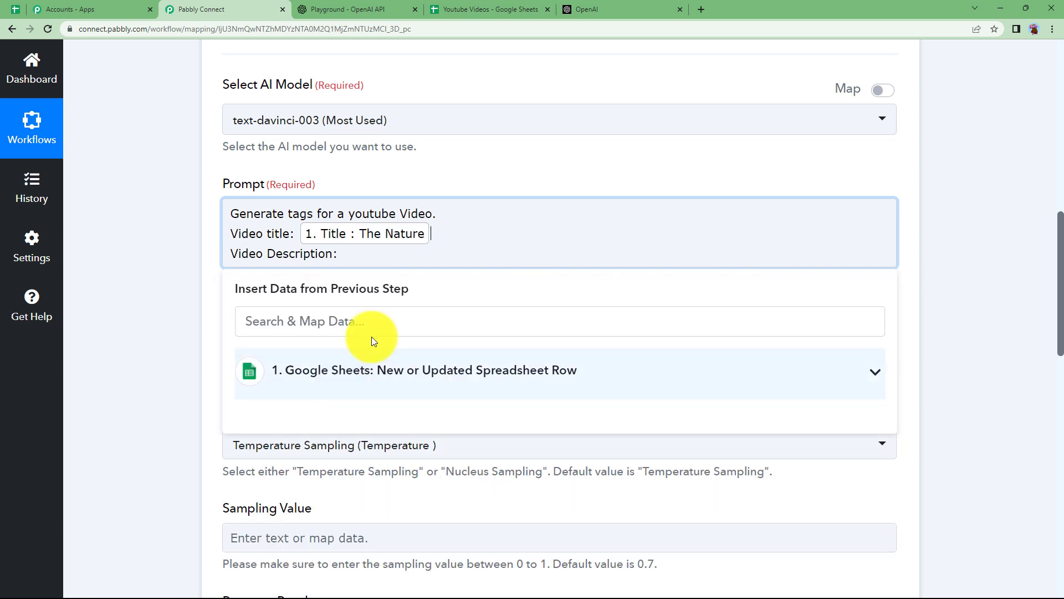
Step: Map the Description value from the Google Sheets trigger after "Video Description:" in the prompt
left_click(408, 259)
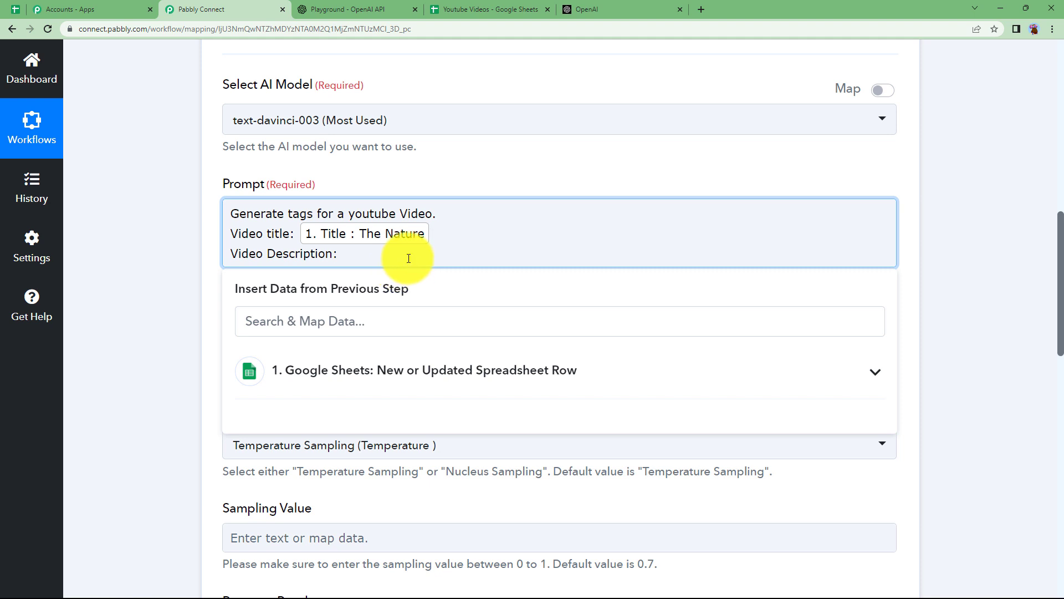
left_click(380, 371)
scroll(249, 413, "down", 2)
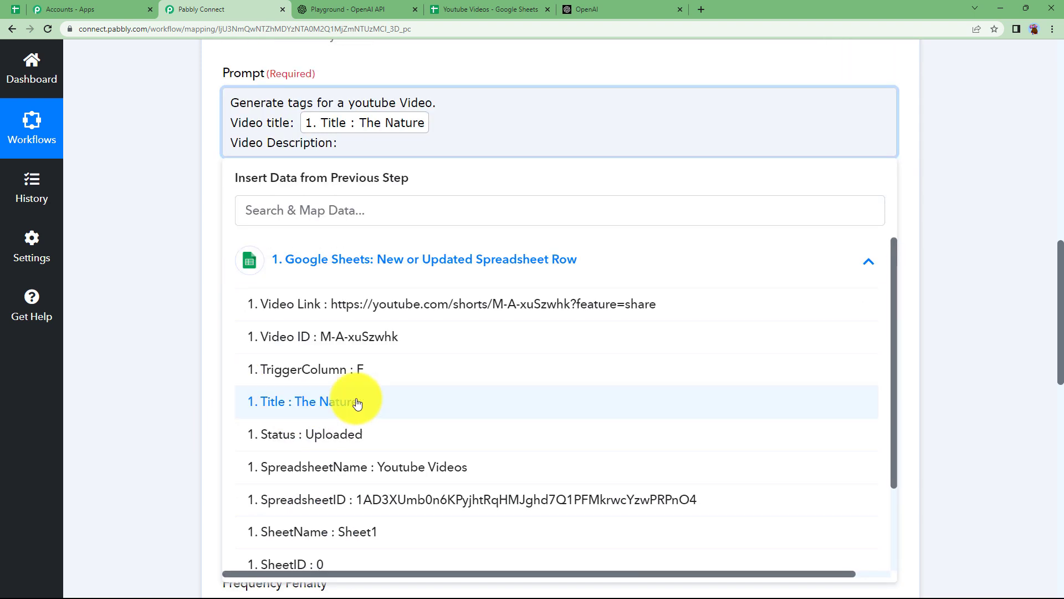
scroll(393, 519, "down", 2)
left_click(382, 522)
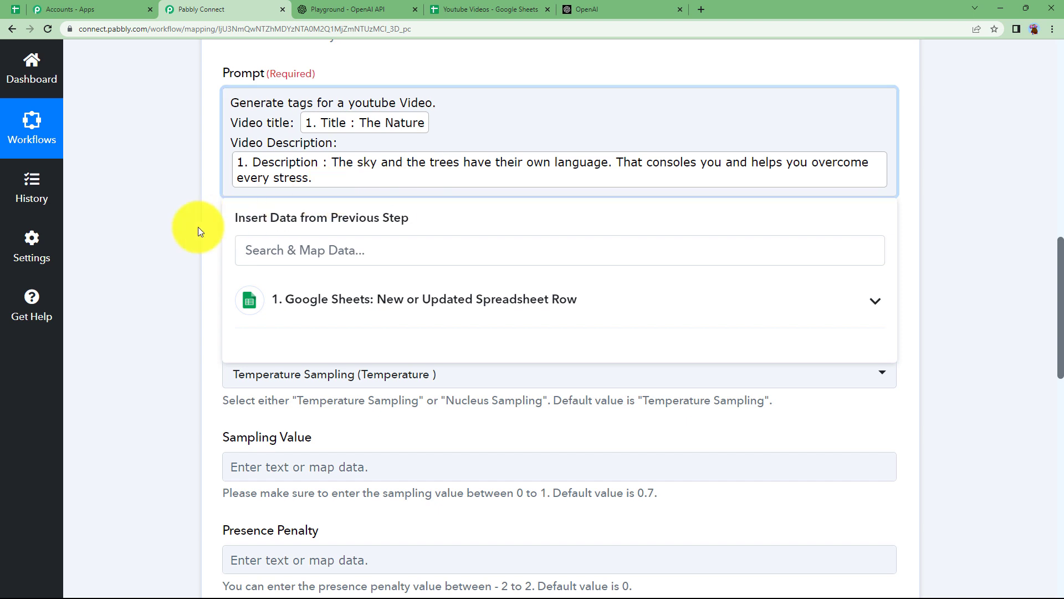
left_click(184, 374)
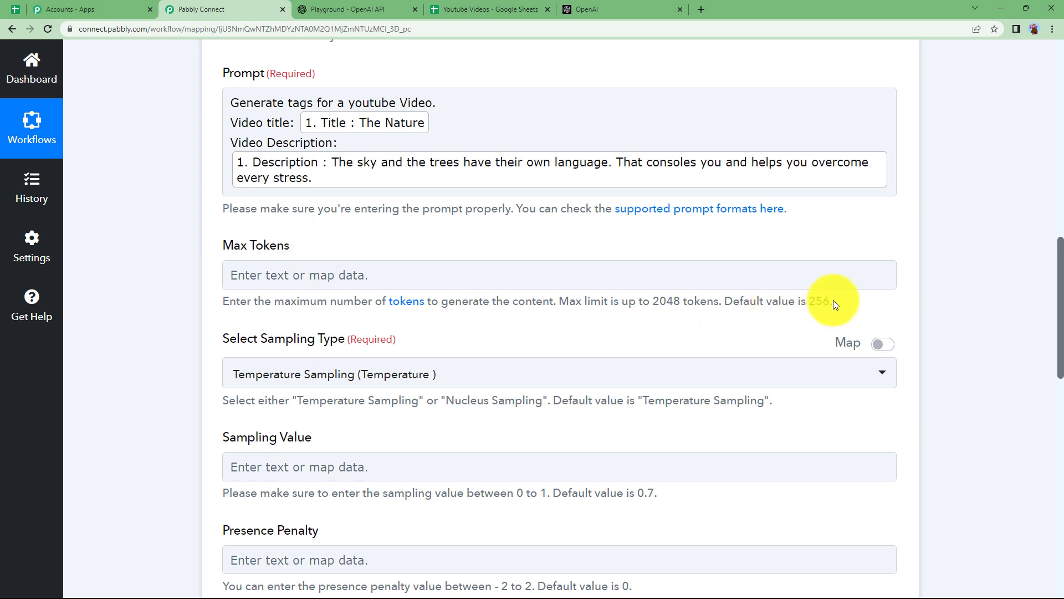
Step: Check the default max tokens, the sampling type choices and the remaining optional settings down to Best Of and Simple Response
left_click_drag(833, 301, 740, 315)
left_click(709, 332)
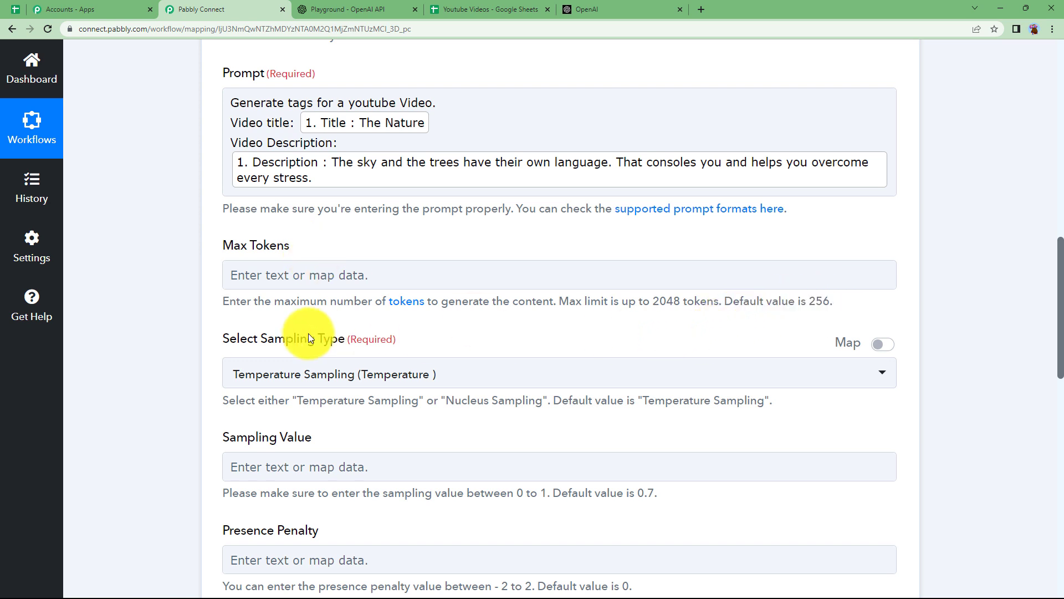
left_click(281, 379)
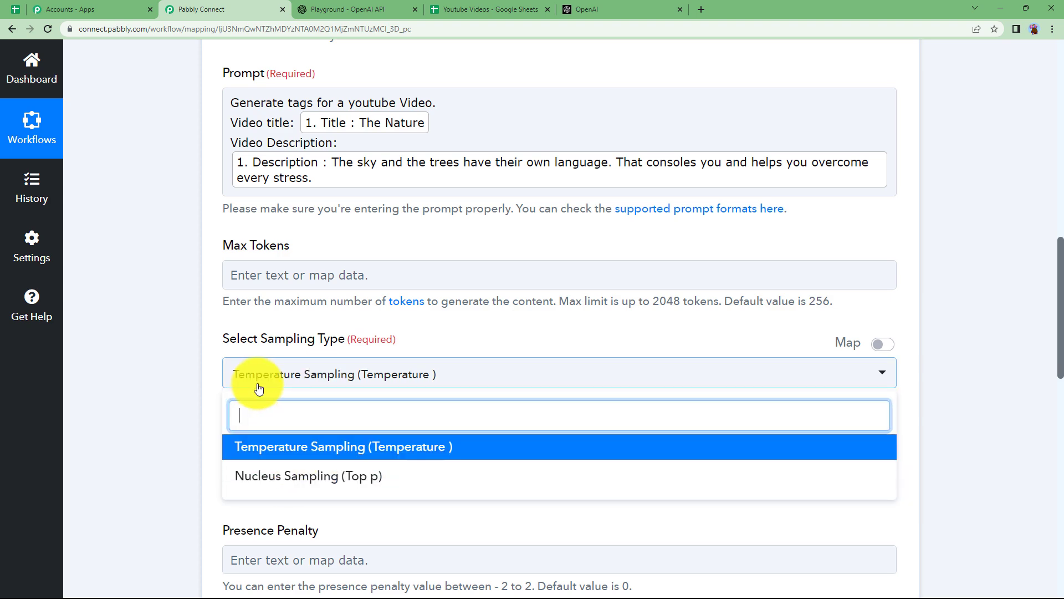
left_click(185, 384)
scroll(185, 385, "down", 4)
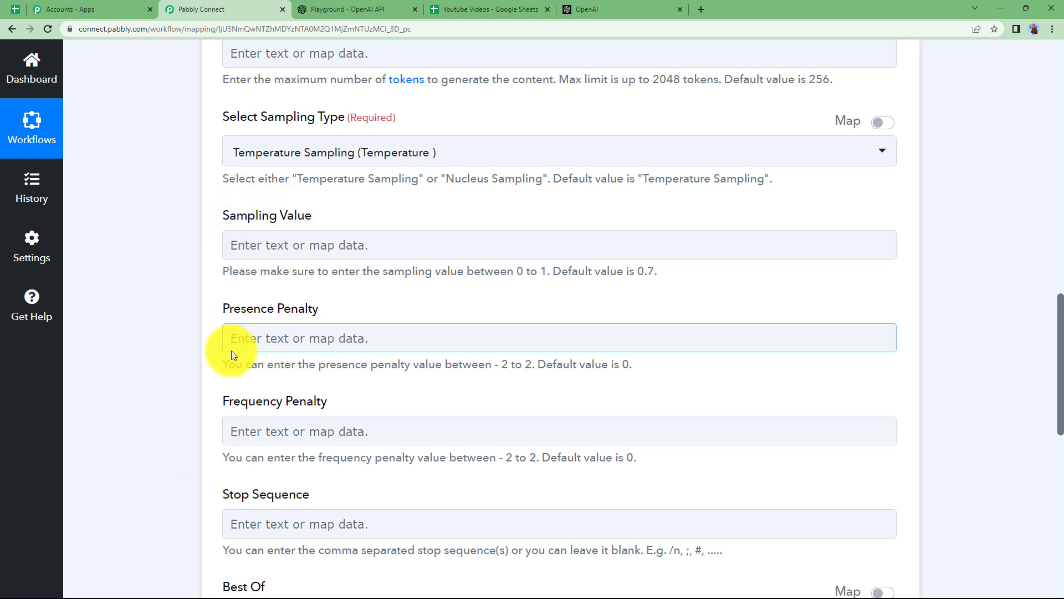
scroll(178, 383, "down", 3)
scroll(177, 381, "down", 2)
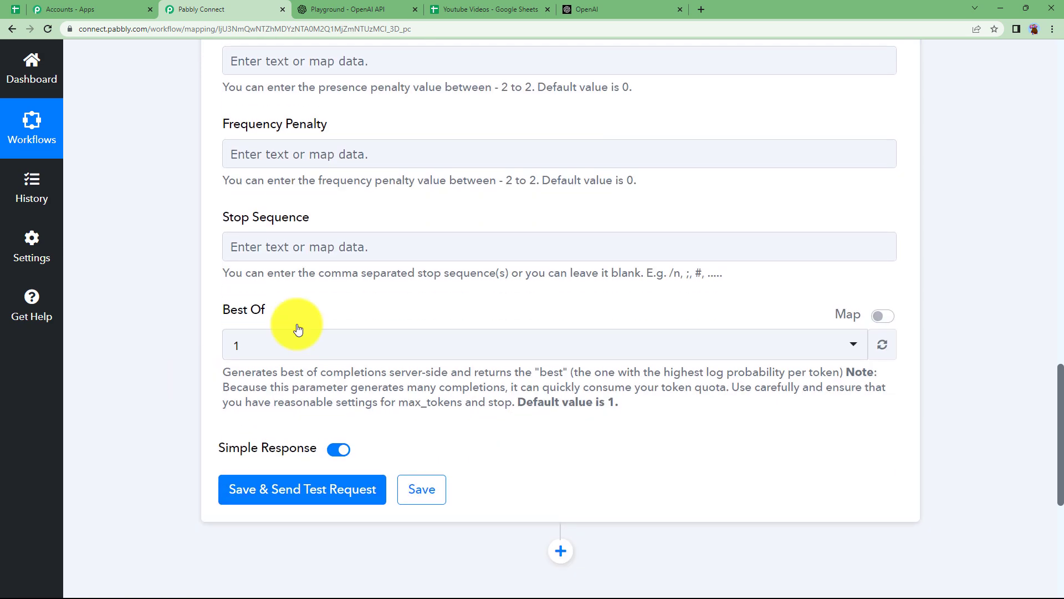
Step: Save the OpenAI Generate Content step with a test request and review the tags returned in Choices 0 Text
left_click(323, 488)
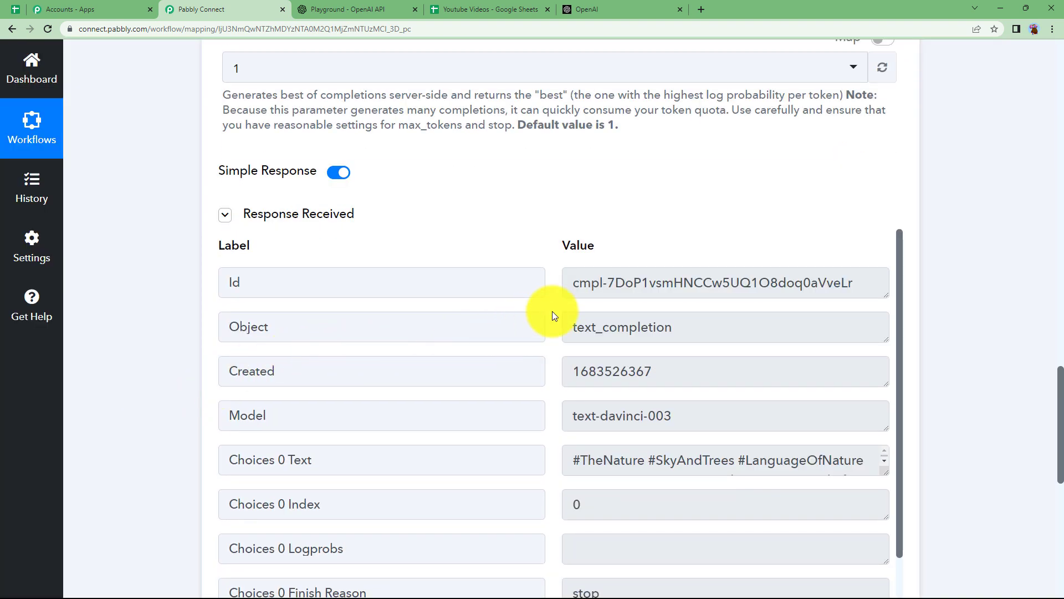
left_click_drag(566, 293, 870, 281)
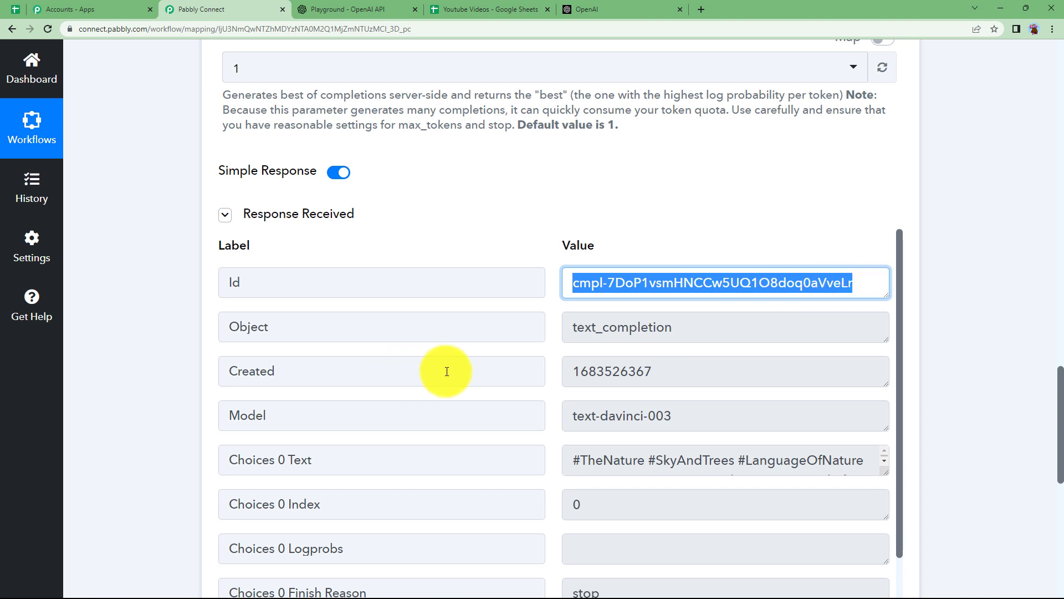
scroll(531, 353, "down", 2)
left_click_drag(885, 361, 889, 432)
left_click_drag(684, 400, 501, 345)
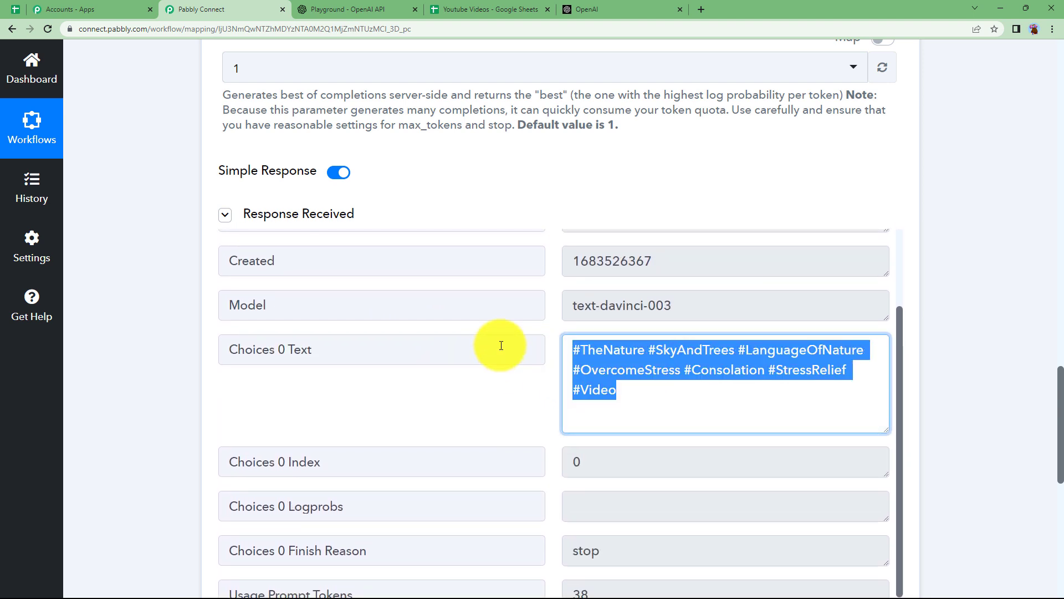
left_click(641, 405)
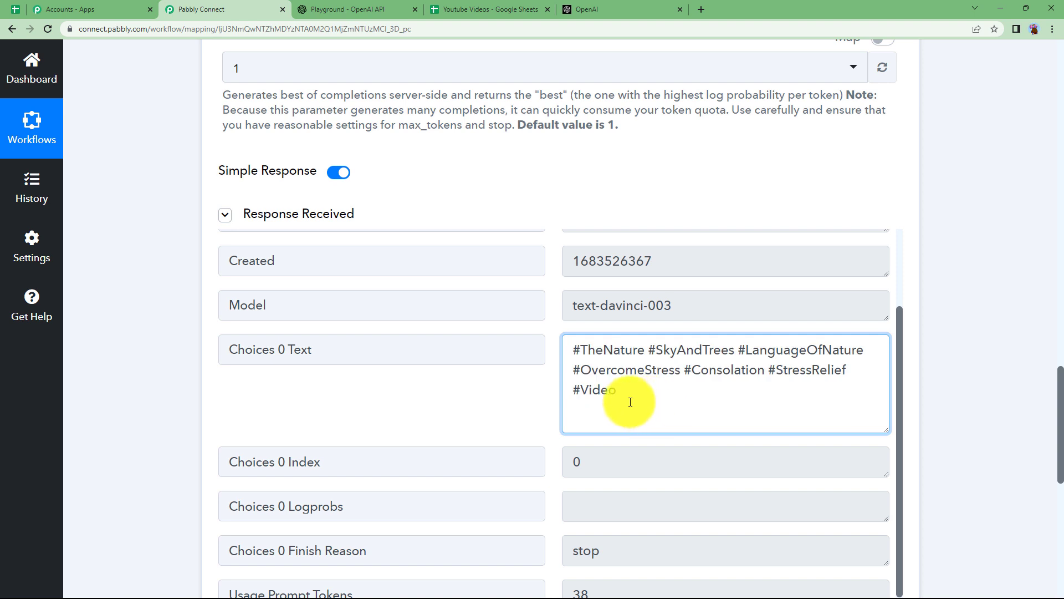
left_click_drag(637, 388, 563, 352)
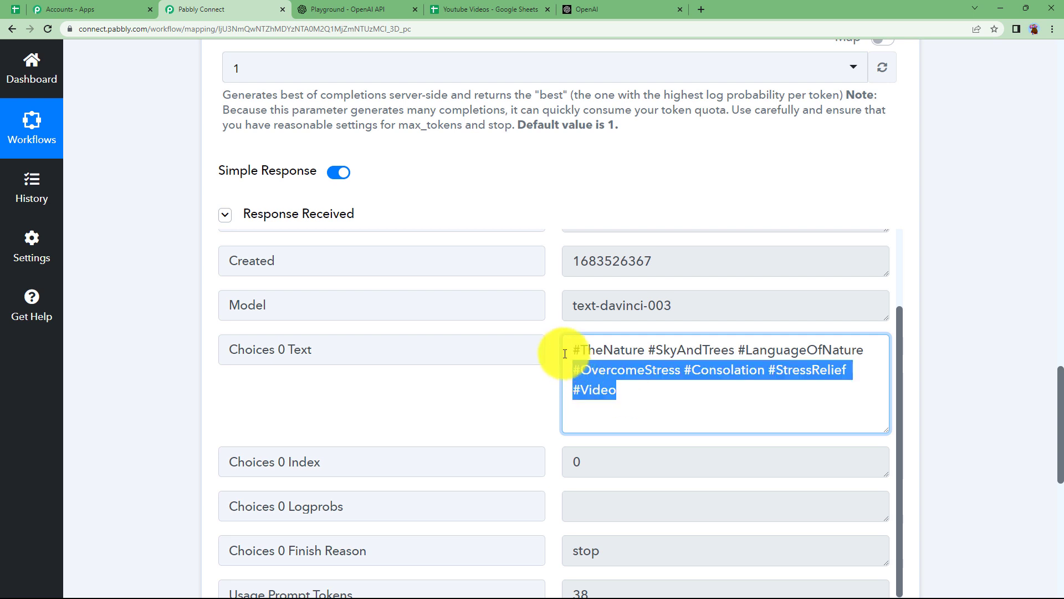
left_click(623, 401)
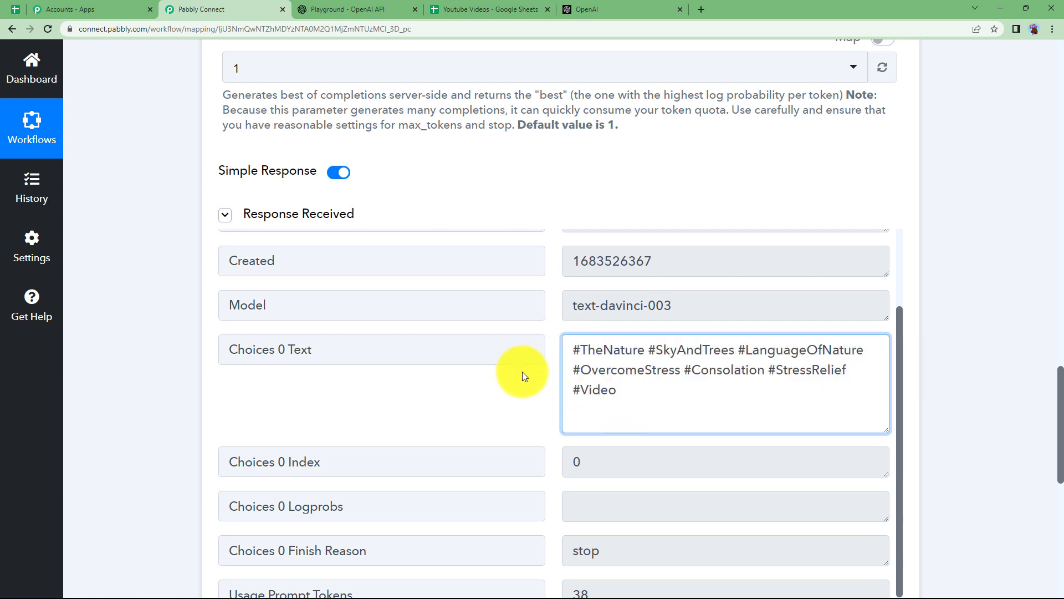
Step: Add a Google Sheets action step after the OpenAI step and set its action event to Update Cell Value
scroll(744, 209, "down", 3)
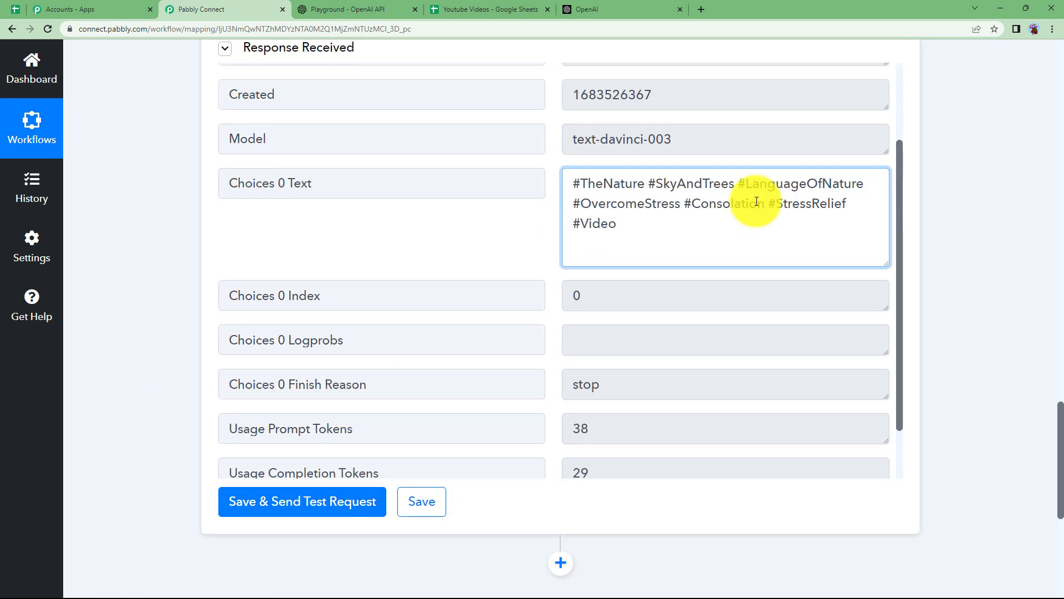
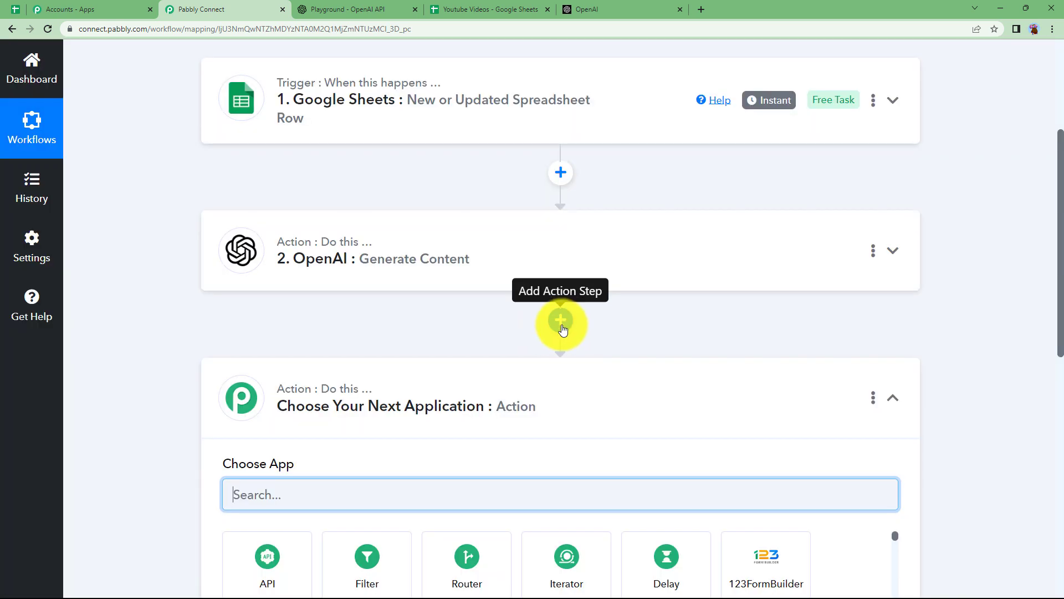
scroll(288, 343, "down", 2)
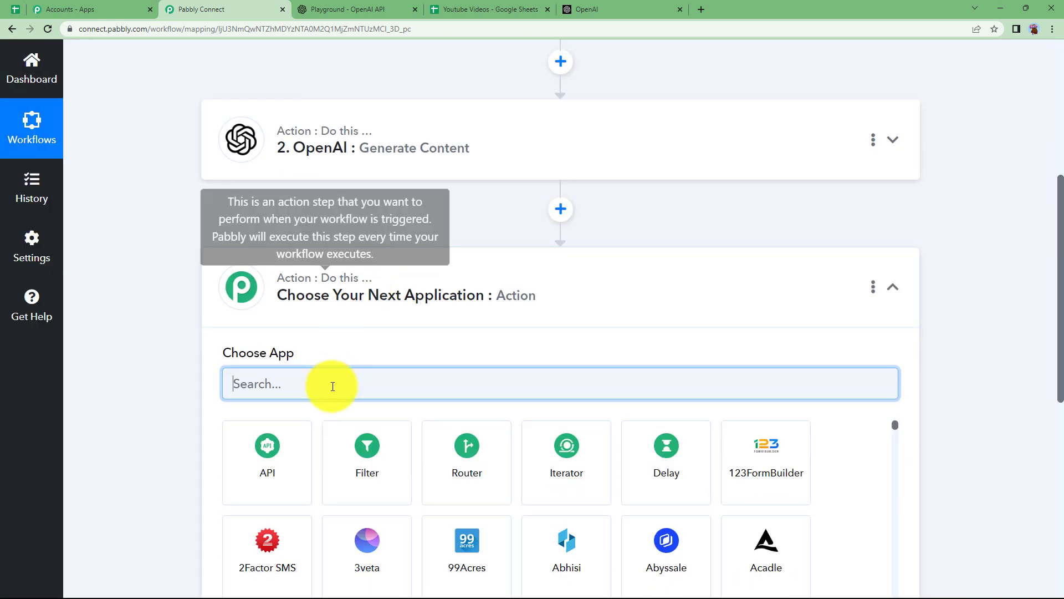
type("sheets")
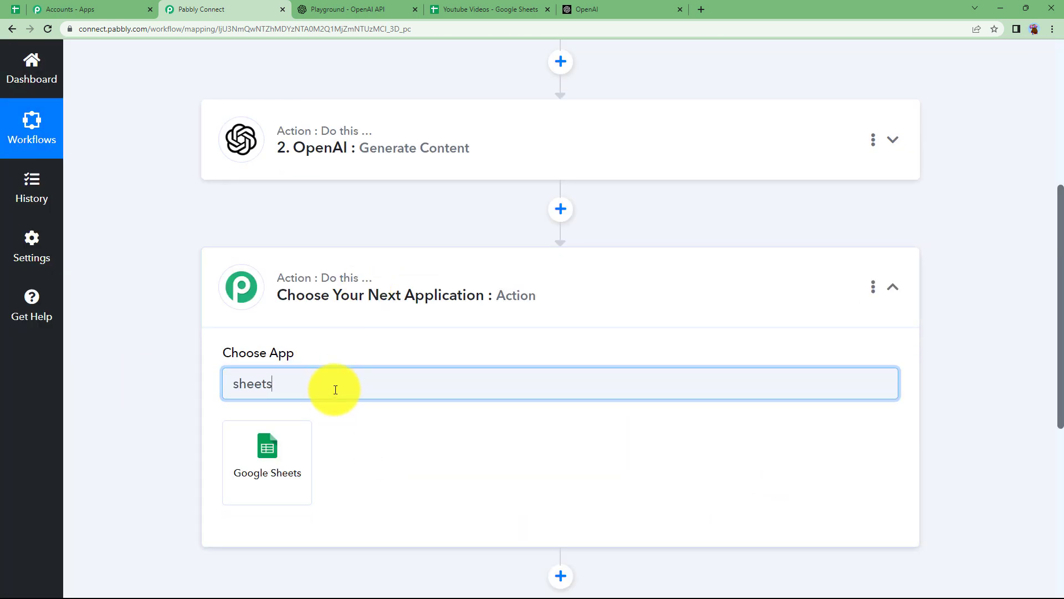
left_click(268, 441)
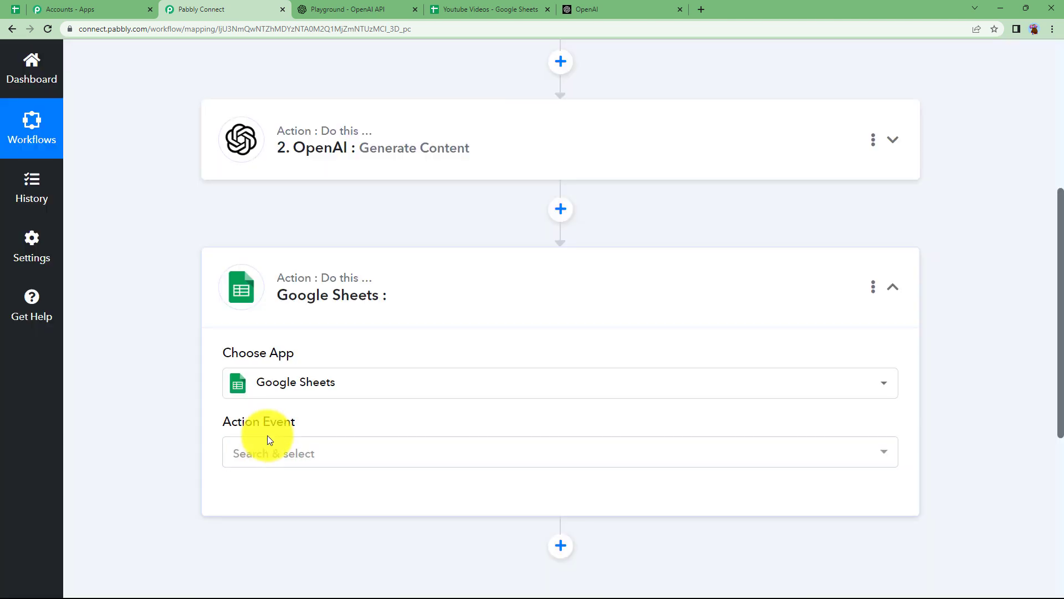
left_click(267, 437)
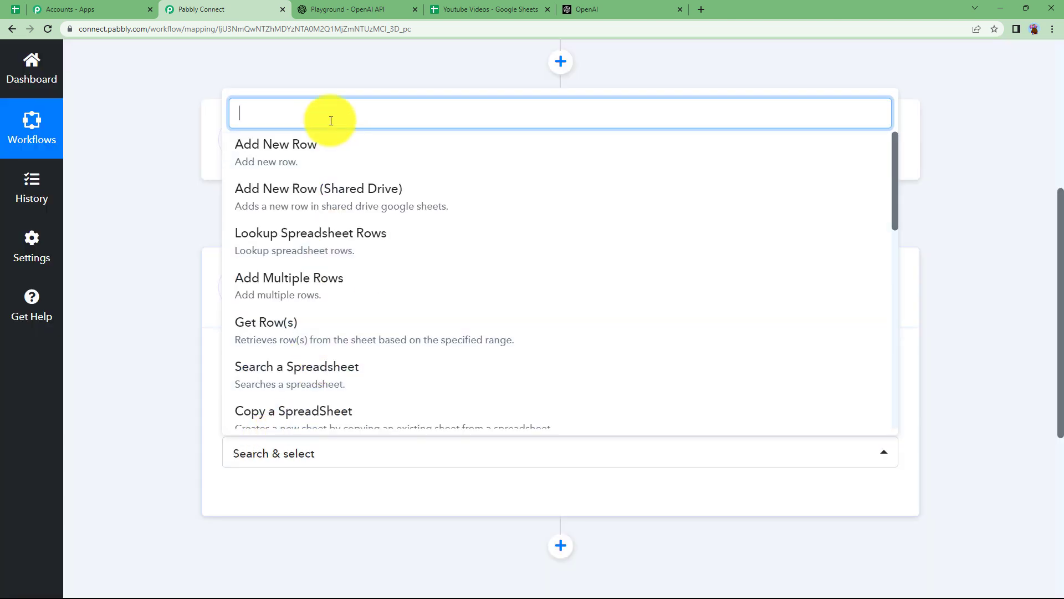
type("updat")
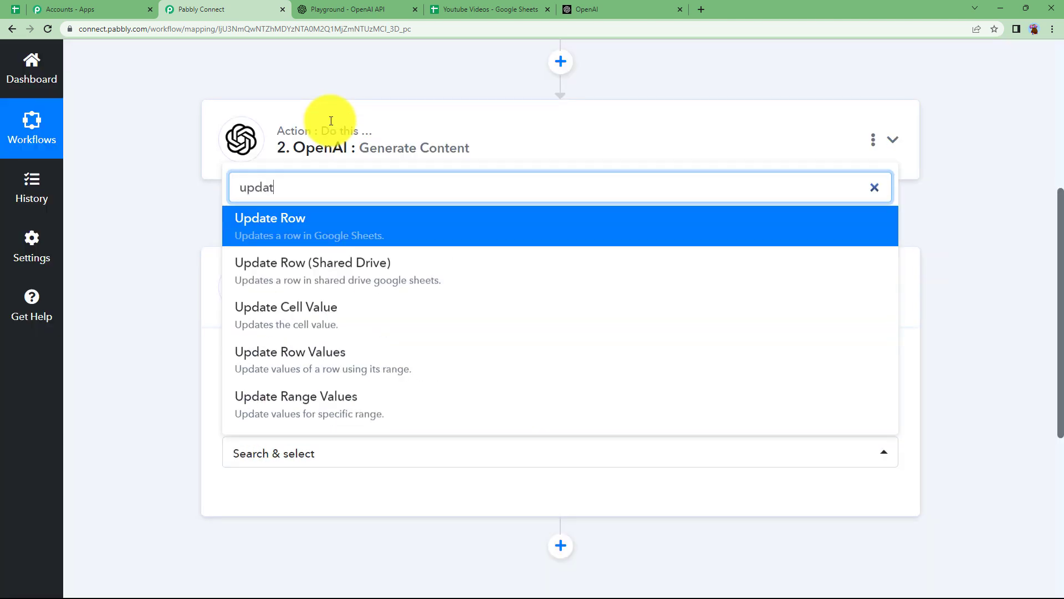
left_click(355, 317)
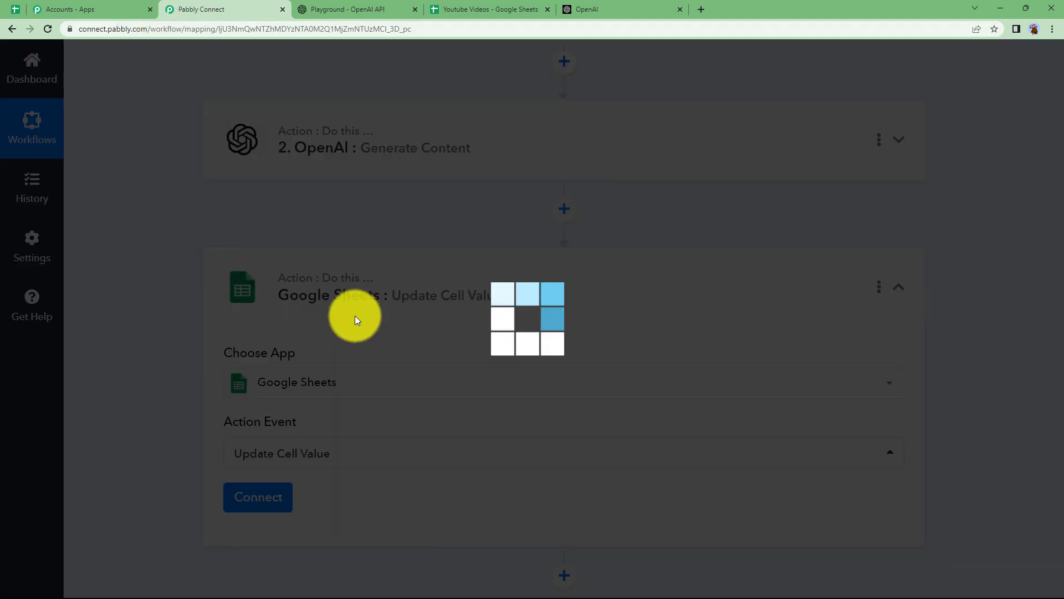
Step: Widen the Tags column in the Youtube Videos spreadsheet and connect the Update Cell Value step through existing connection Google Sheets #10
left_click(274, 491)
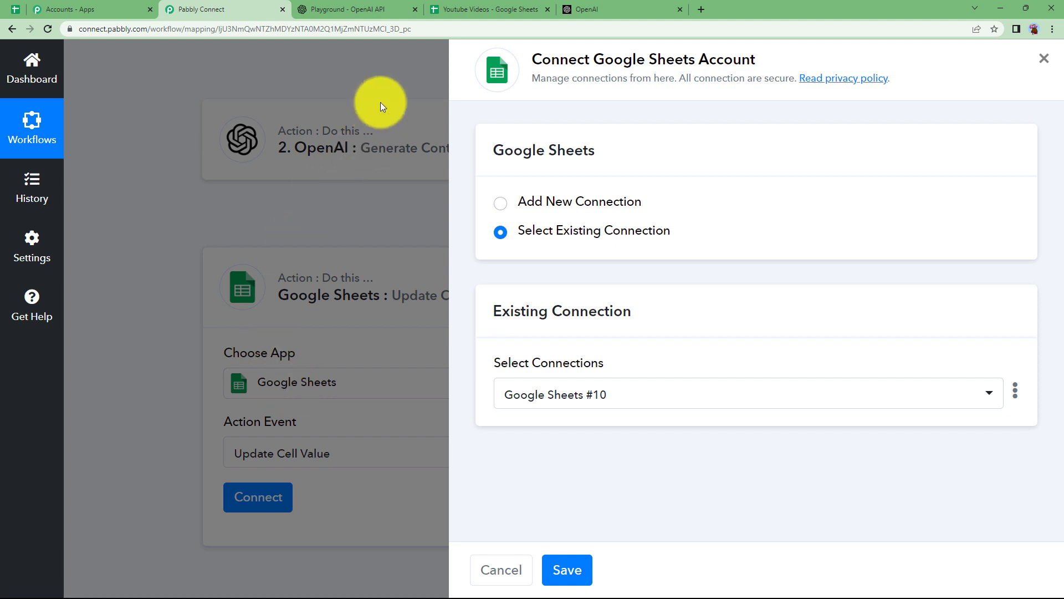
left_click(449, 5)
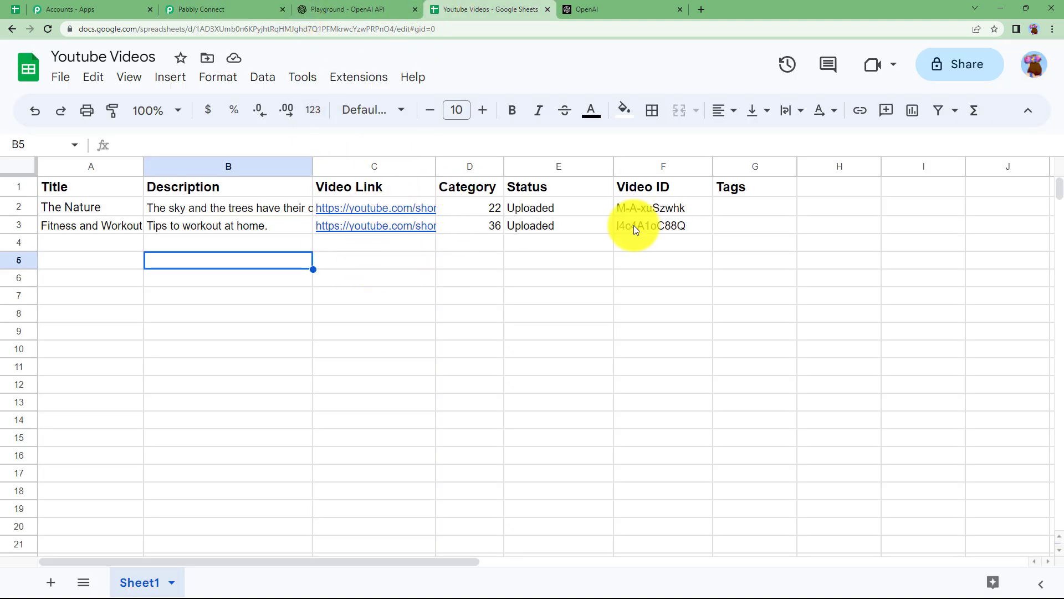
left_click(770, 208)
left_click_drag(798, 168, 922, 159)
left_click(221, 7)
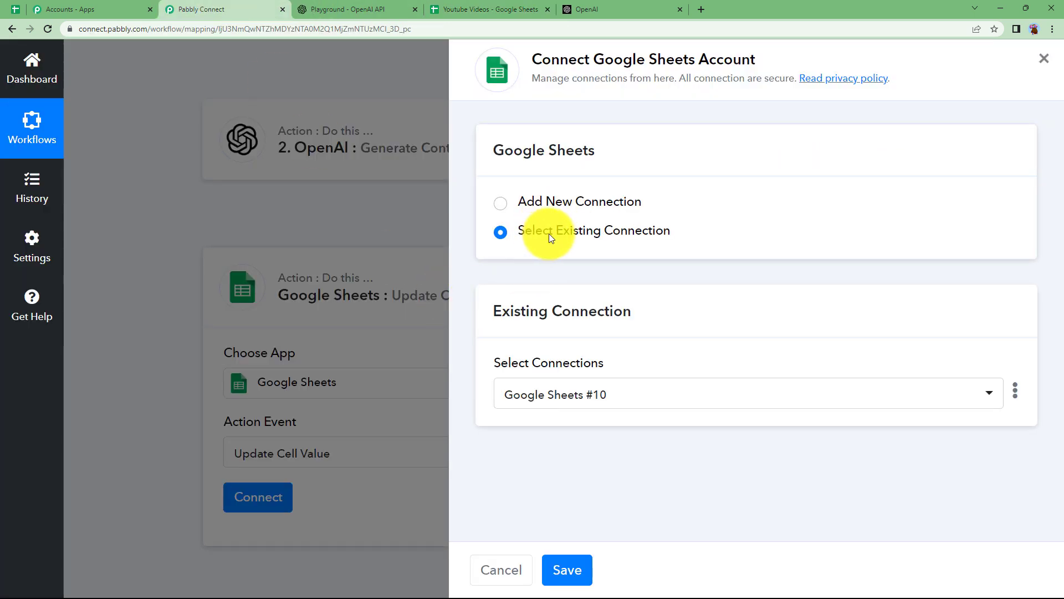
left_click(576, 562)
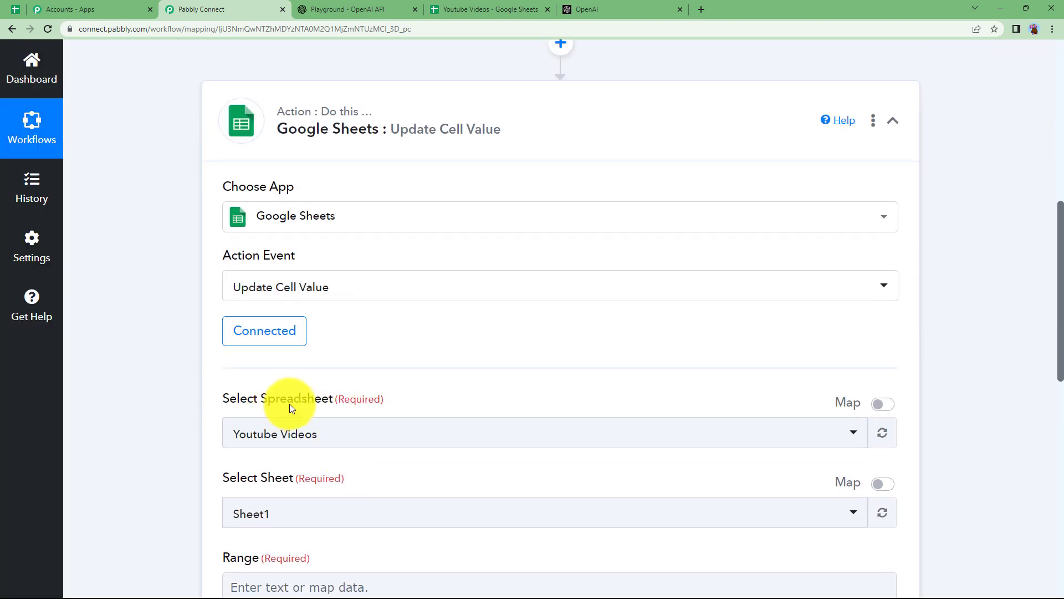
Step: Check the selected spreadsheet Youtube Videos and Sheet1 against the Google Sheets file and the list of available spreadsheets
left_click(439, 10)
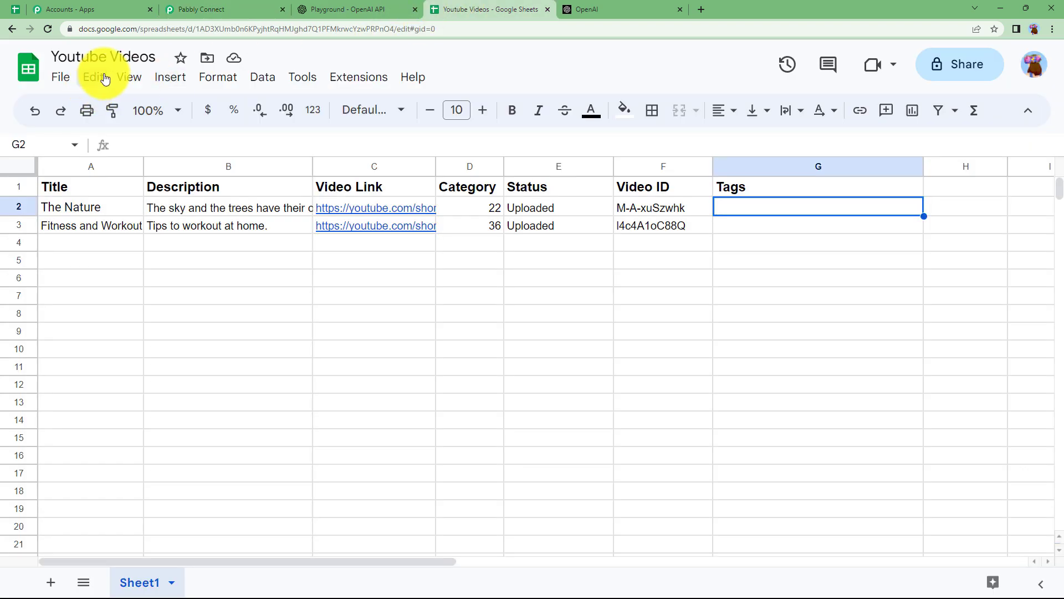
left_click(222, 10)
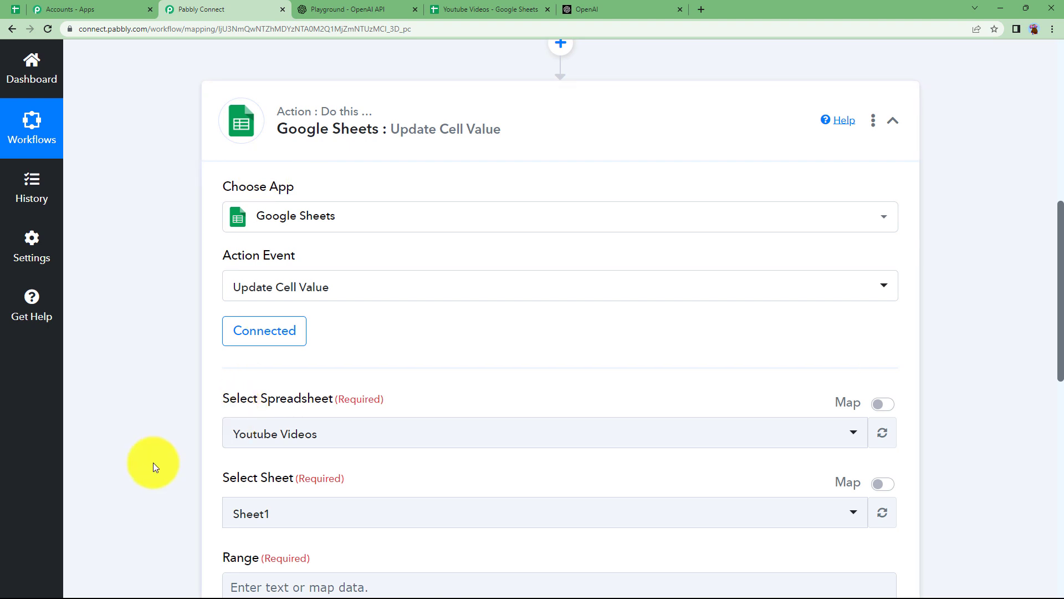
scroll(153, 463, "down", 3)
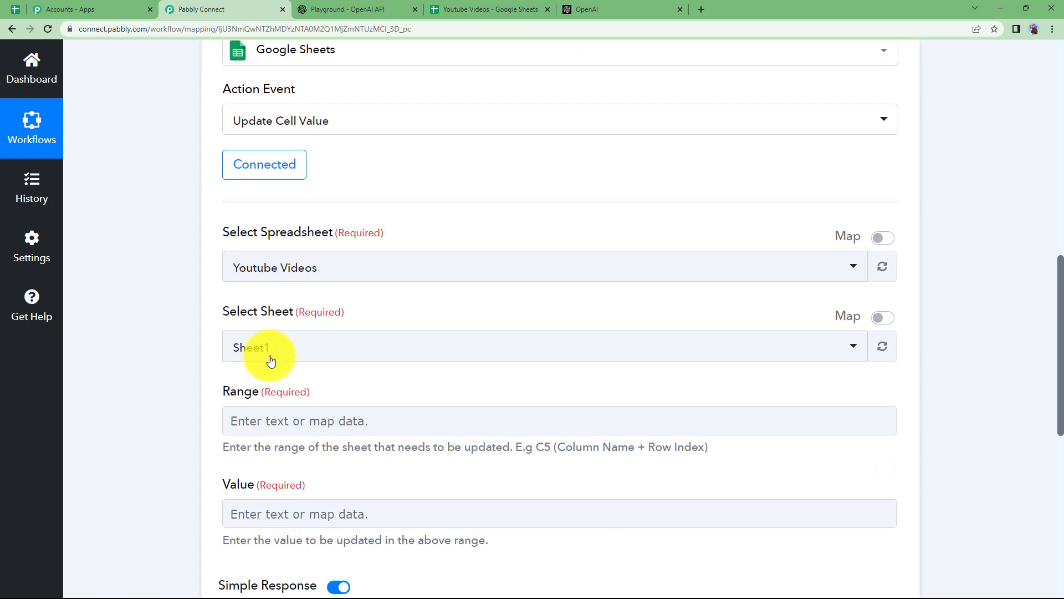
left_click(355, 276)
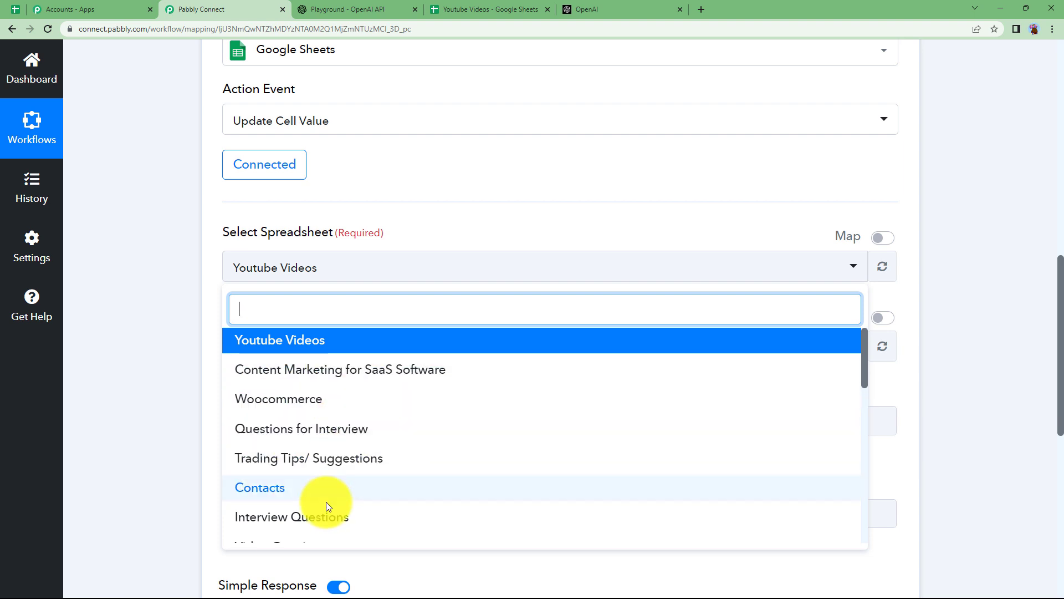
left_click(193, 284)
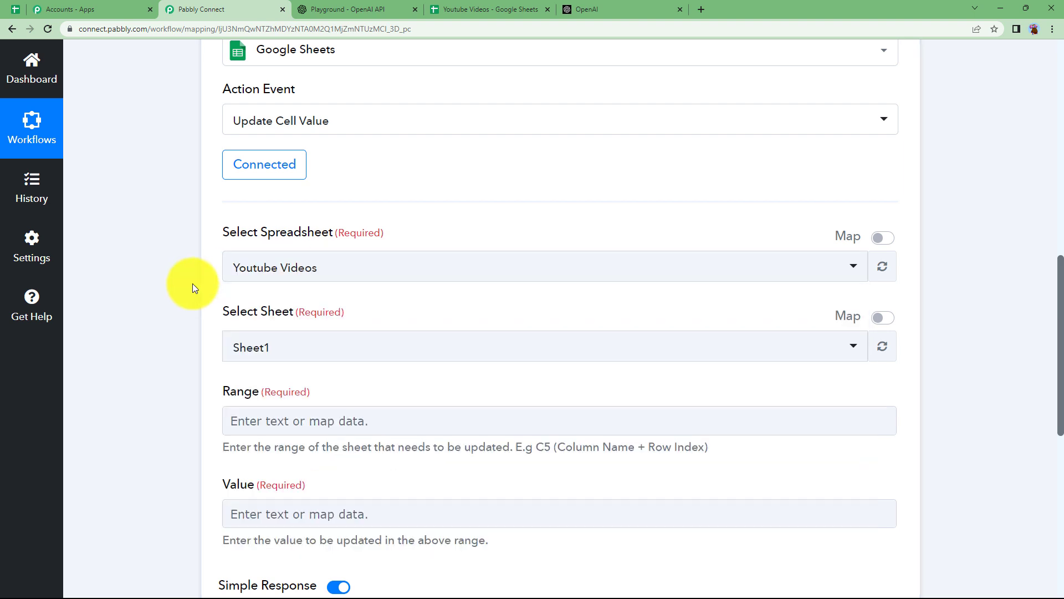
left_click(319, 423)
left_click(201, 435)
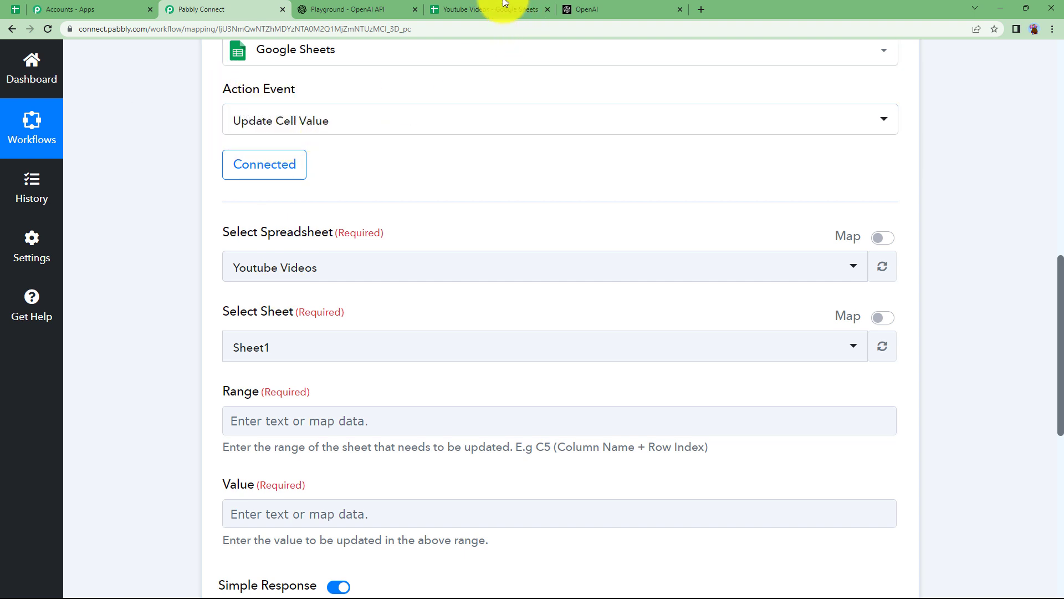
Step: Check in the Youtube Videos spreadsheet which column and row should receive the tags
left_click(488, 9)
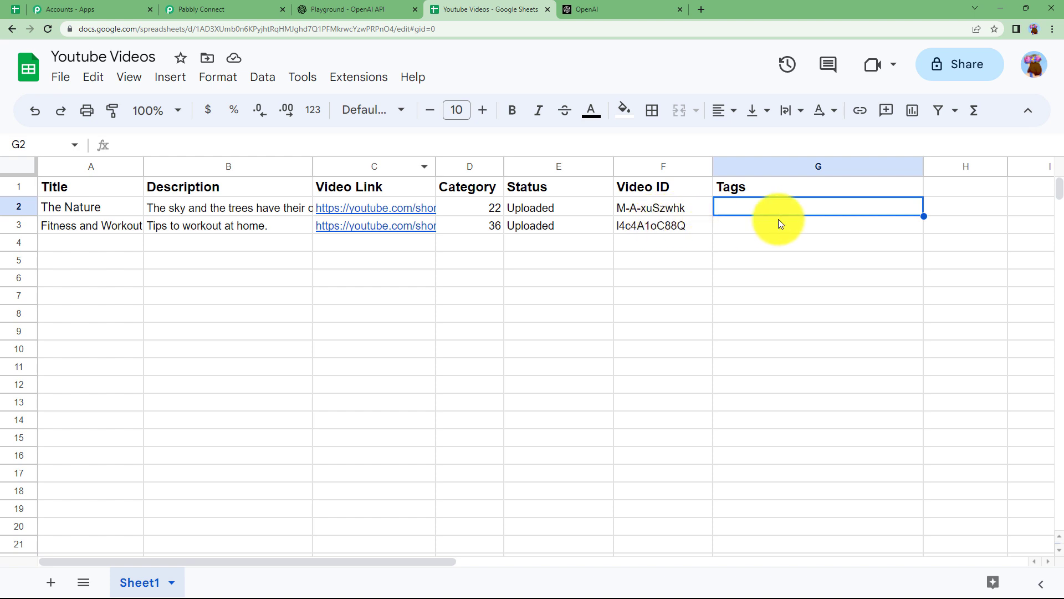
left_click(231, 5)
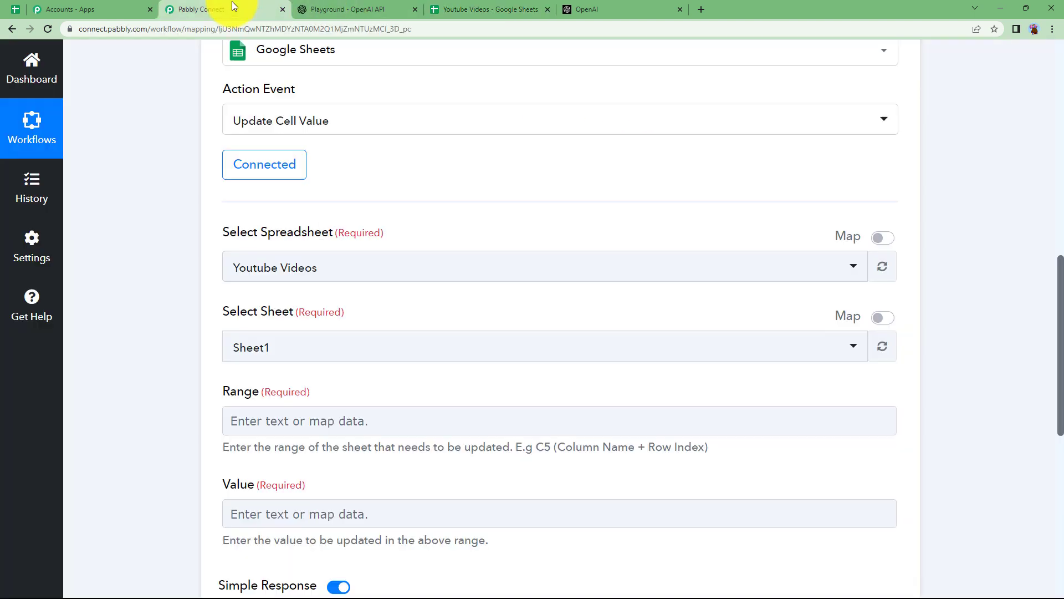
key("ctrl+Tab")
key("ctrl+Tab")
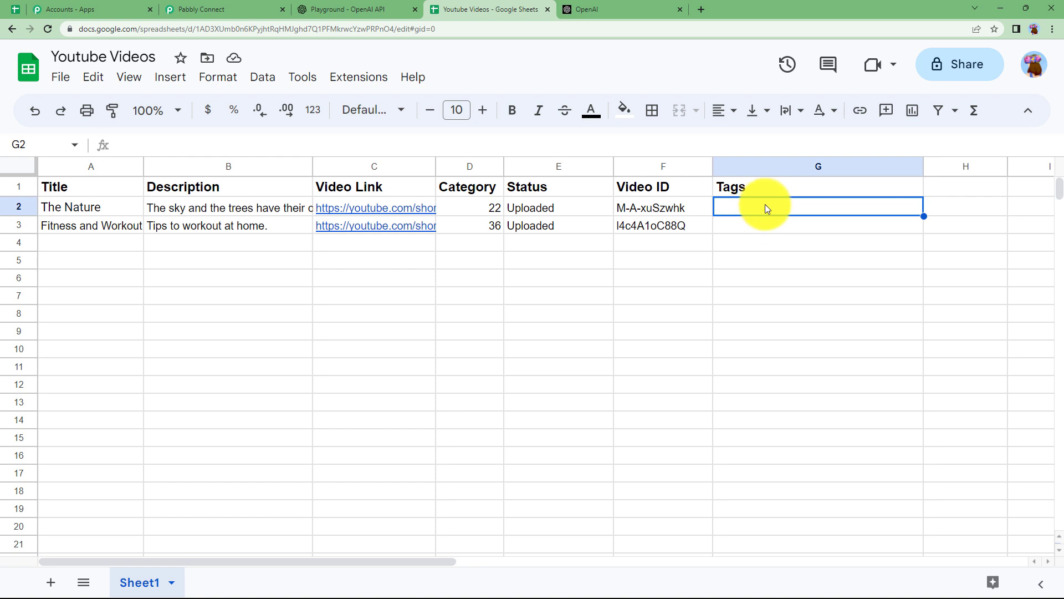
Step: Check the Tags column letter in the Youtube Videos spreadsheet and enter G as the Range in the Update Cell Value step
left_click(205, 6)
left_click(281, 415)
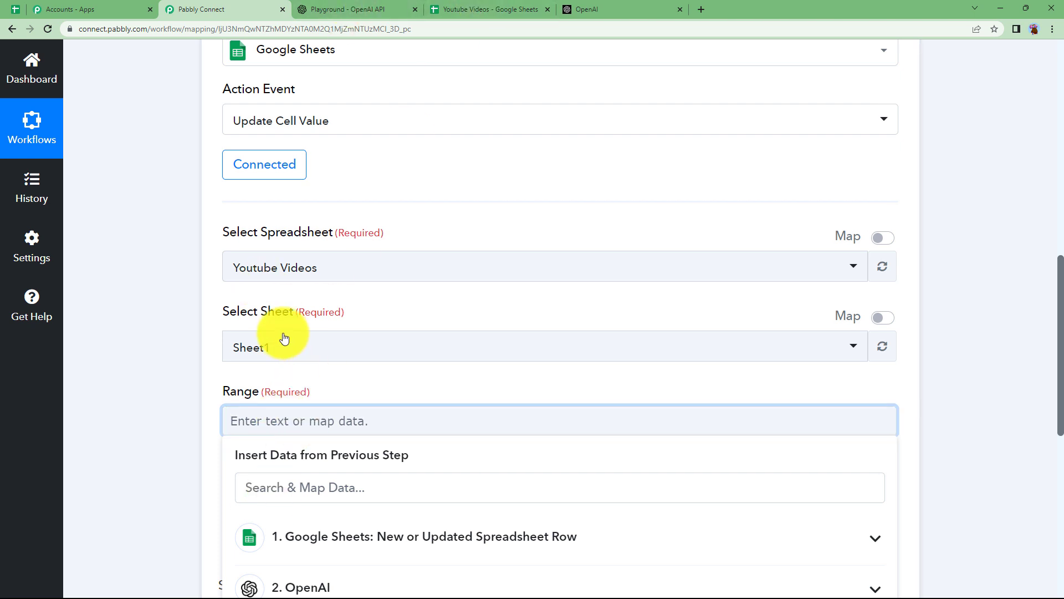
left_click(510, 8)
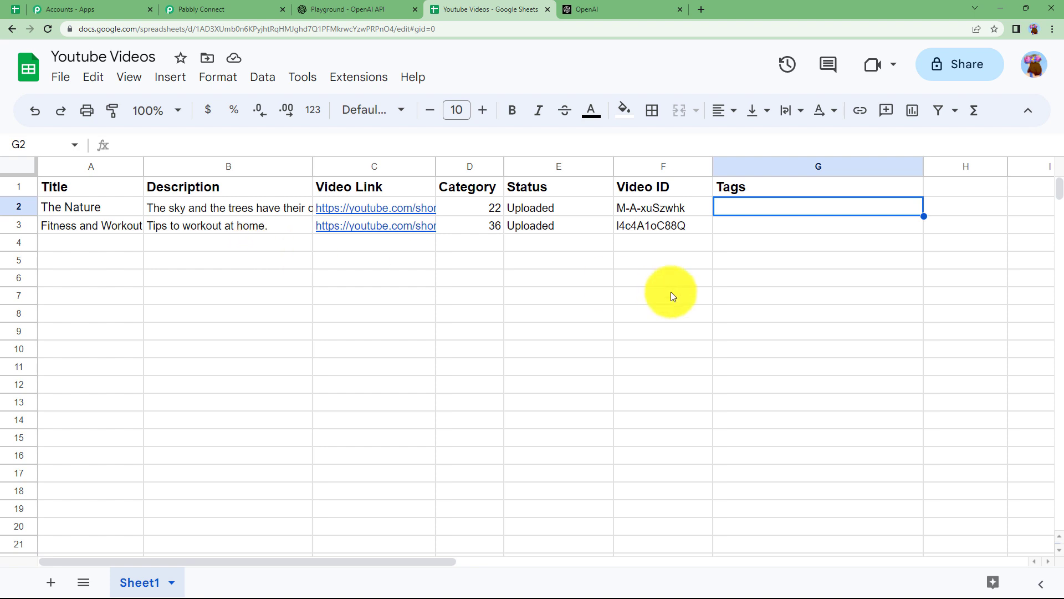
left_click(753, 249)
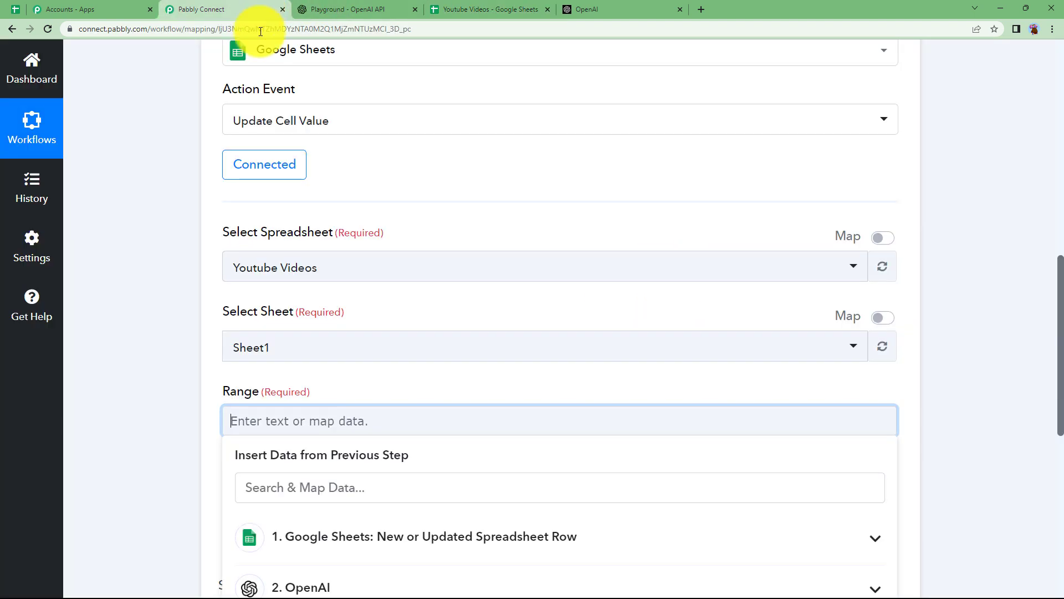
left_click(266, 9)
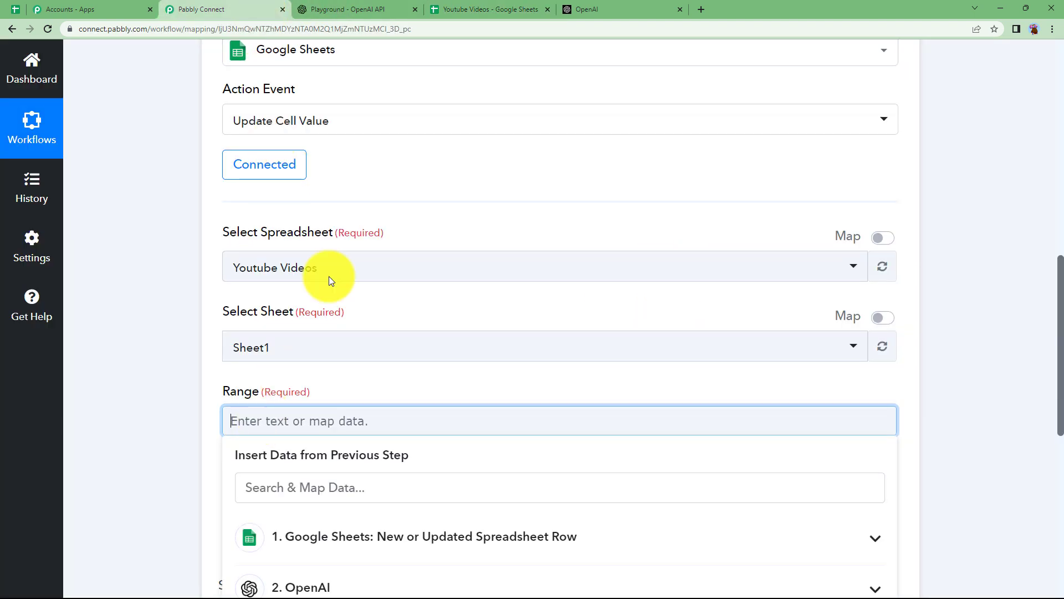
left_click(491, 9)
left_click(206, 8)
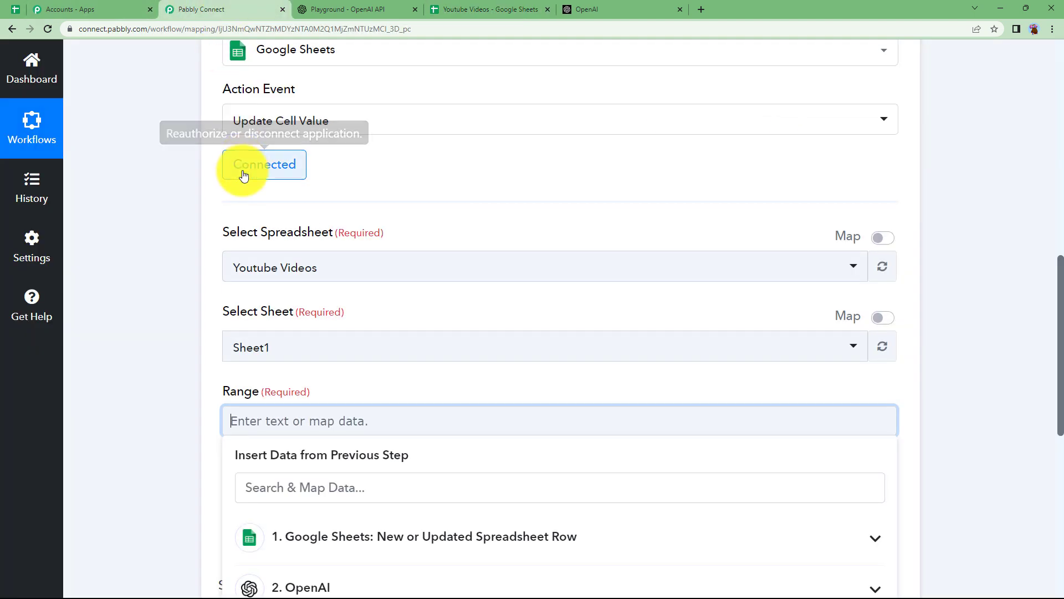
type("G")
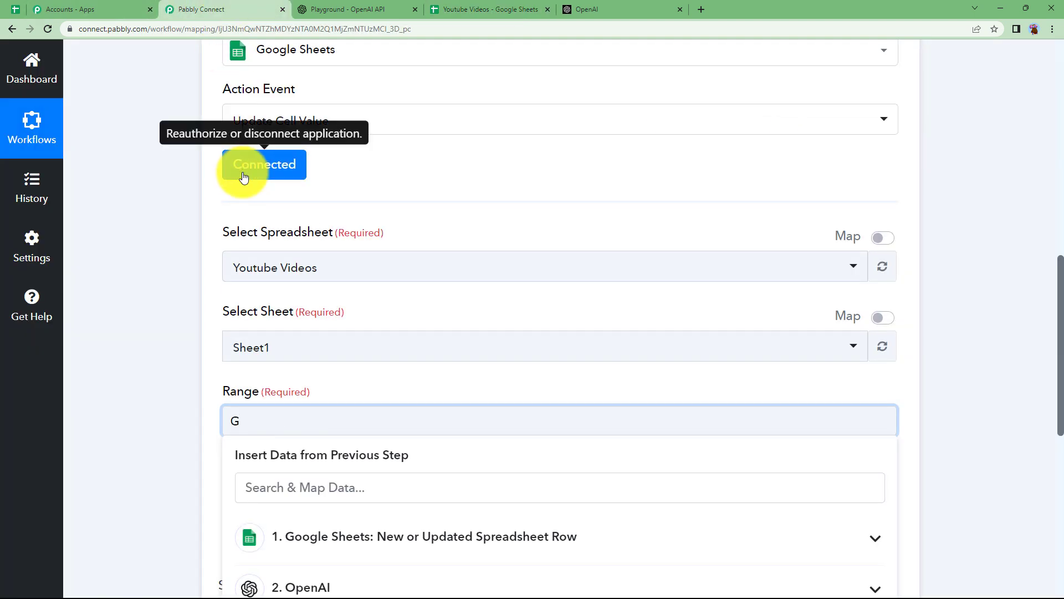
Step: Append the RowIndex from the Google Sheets trigger step directly after the G in the Range field
left_click(234, 433)
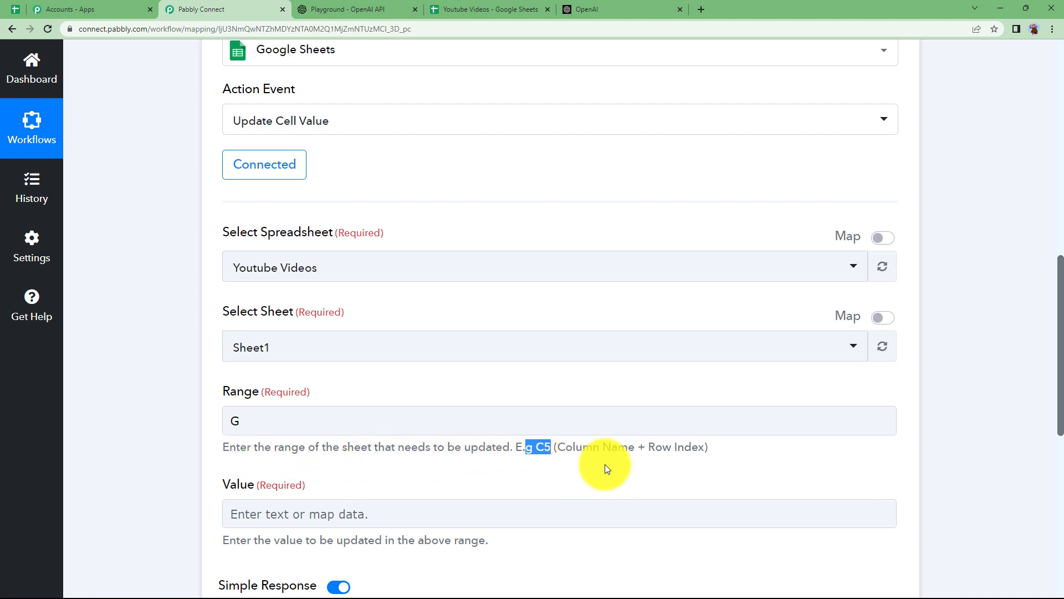
left_click(323, 417)
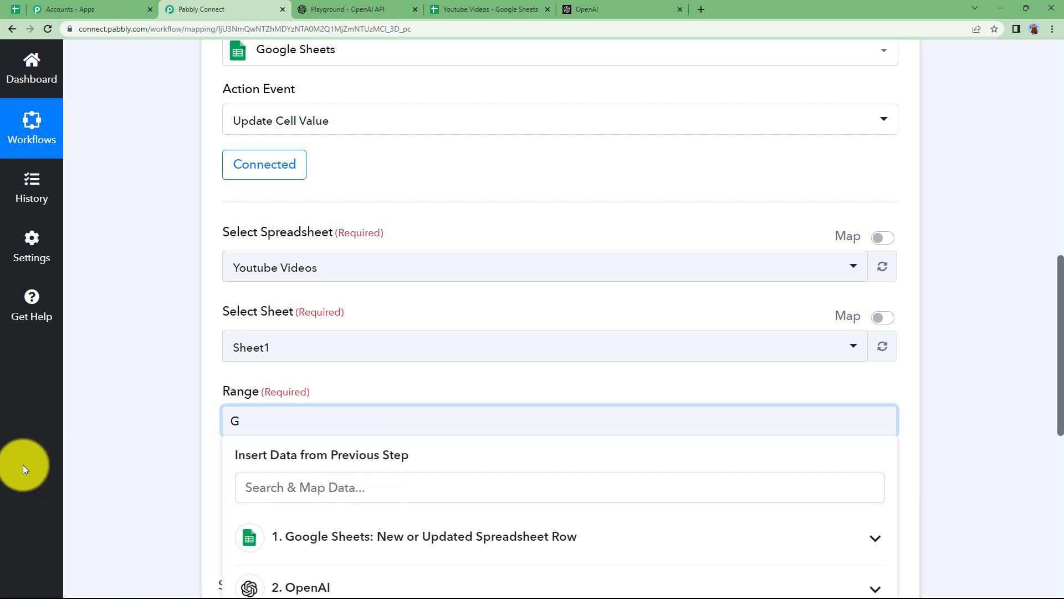
scroll(111, 421, "down", 3)
left_click(309, 373)
scroll(207, 402, "down", 3)
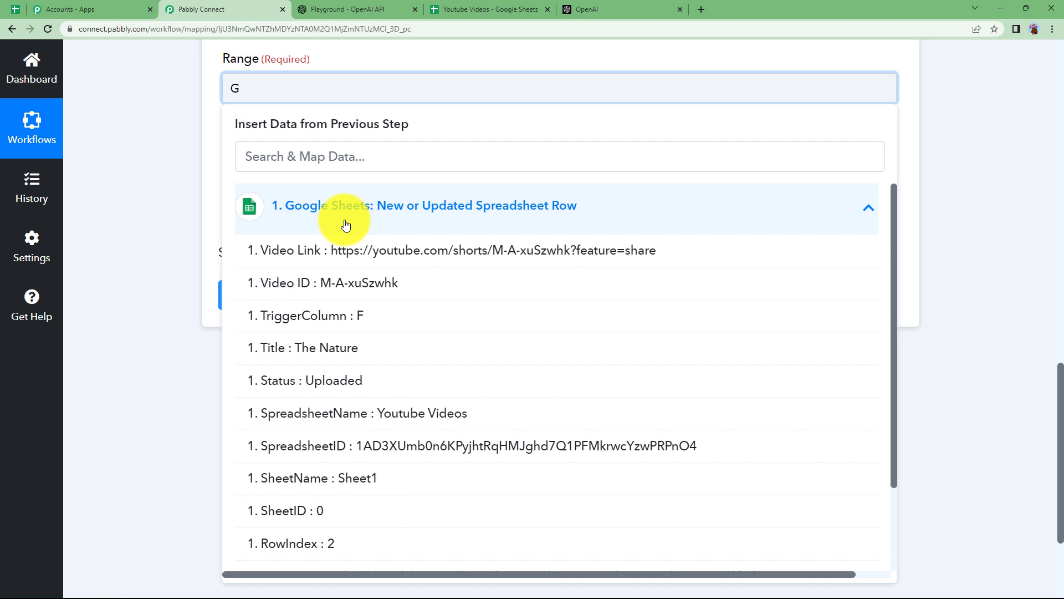
left_click(373, 545)
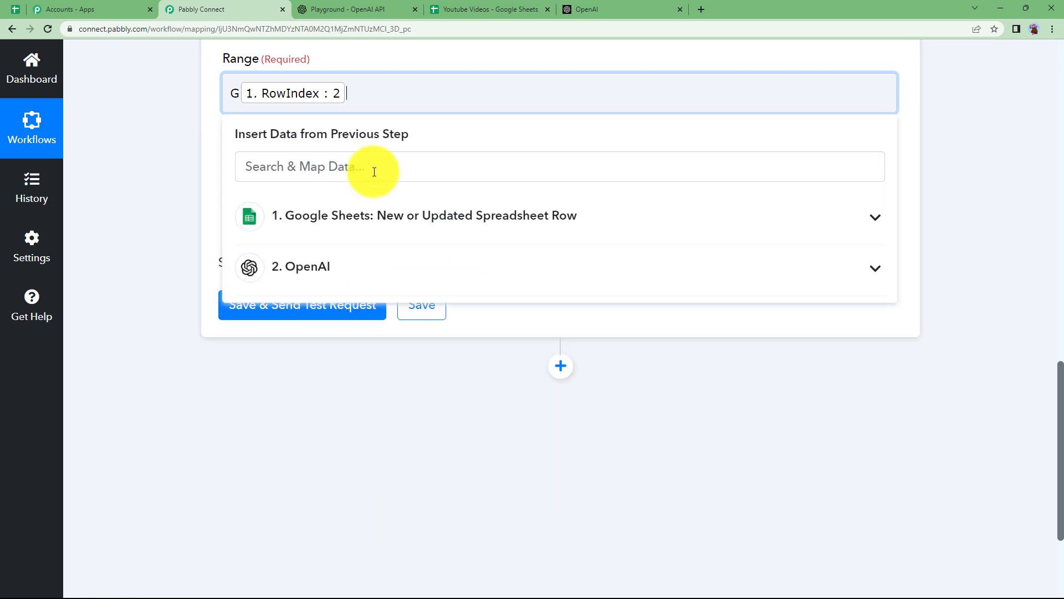
left_click(185, 182)
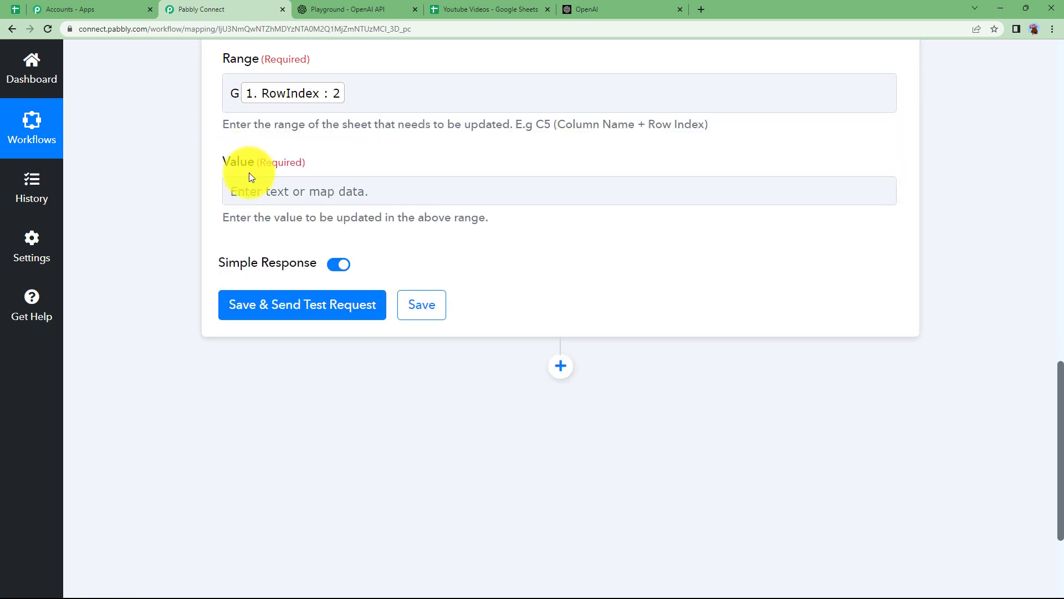
Step: Map Choices 0 Text from the OpenAI step into the Value field of the Update Cell Value step
left_click(257, 183)
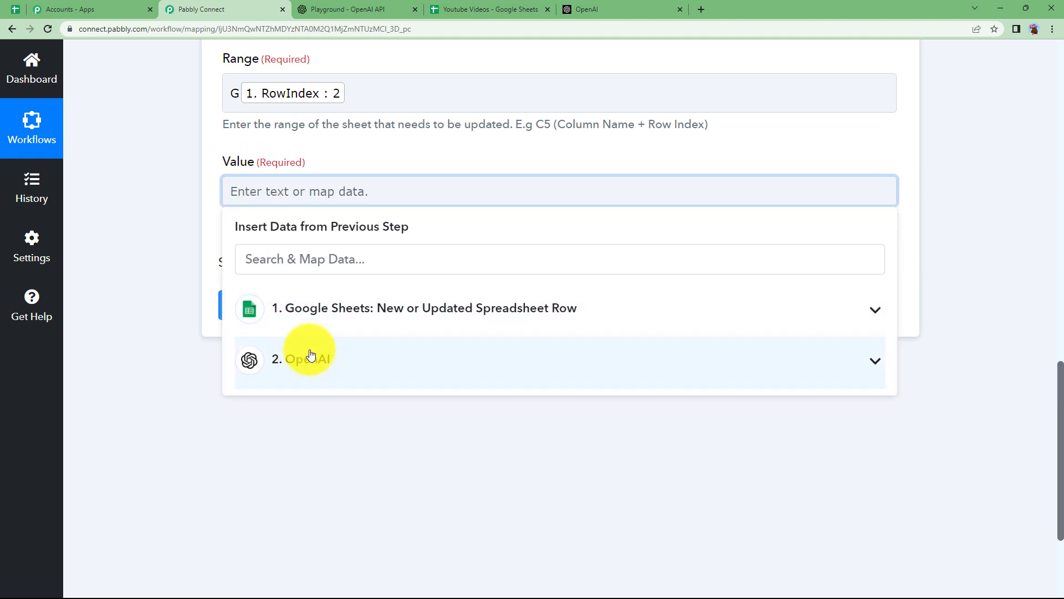
left_click(310, 355)
scroll(192, 368, "down", 3)
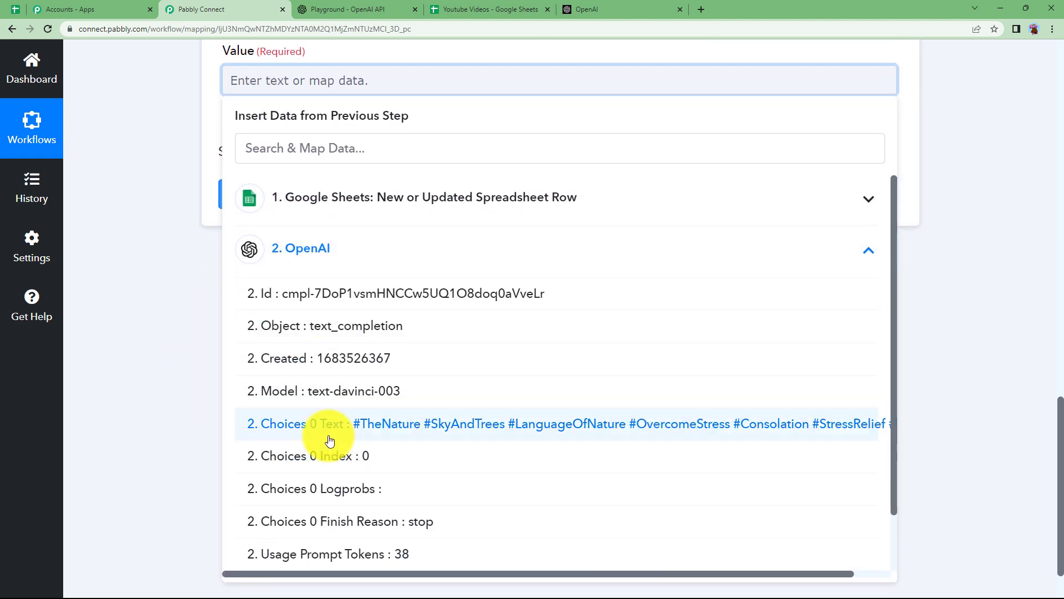
left_click(330, 439)
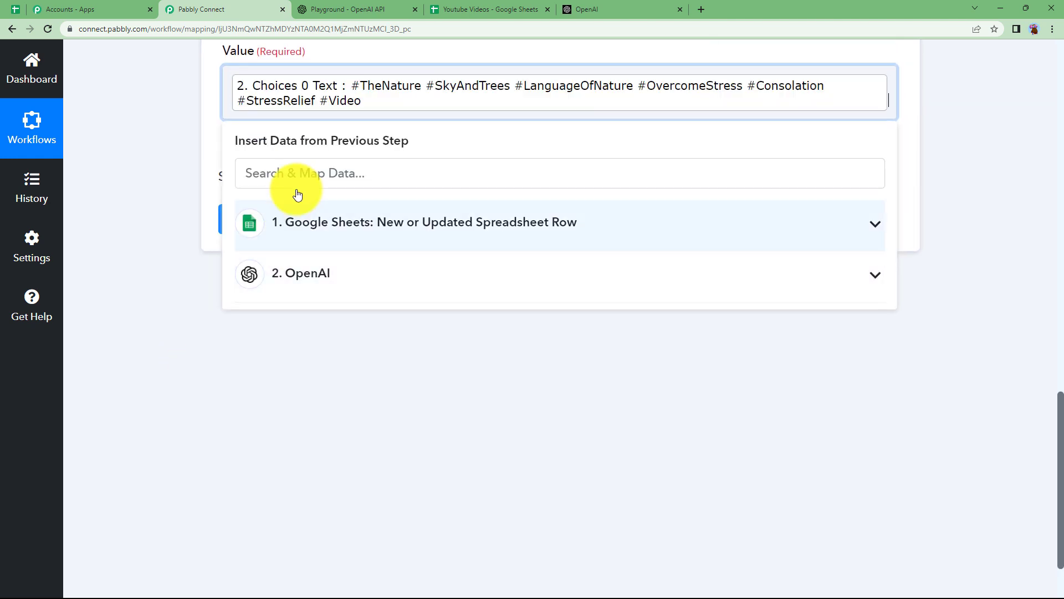
left_click(388, 339)
Step: Save the Update Cell Value step with a test request and check the Tags cell for The Nature in the spreadsheet
left_click(319, 222)
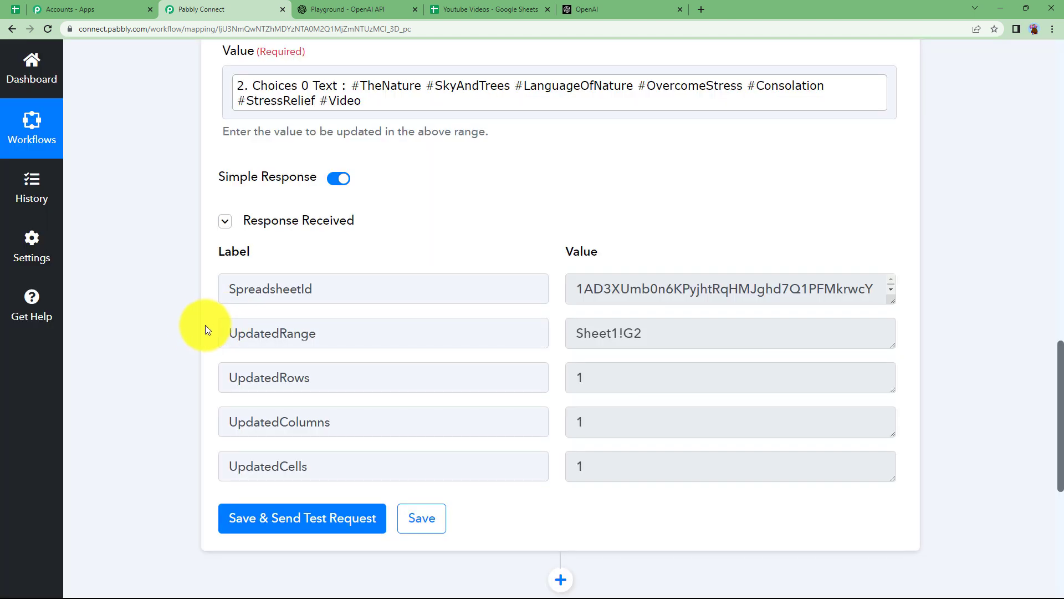
scroll(594, 273, "down", 1)
left_click(511, 5)
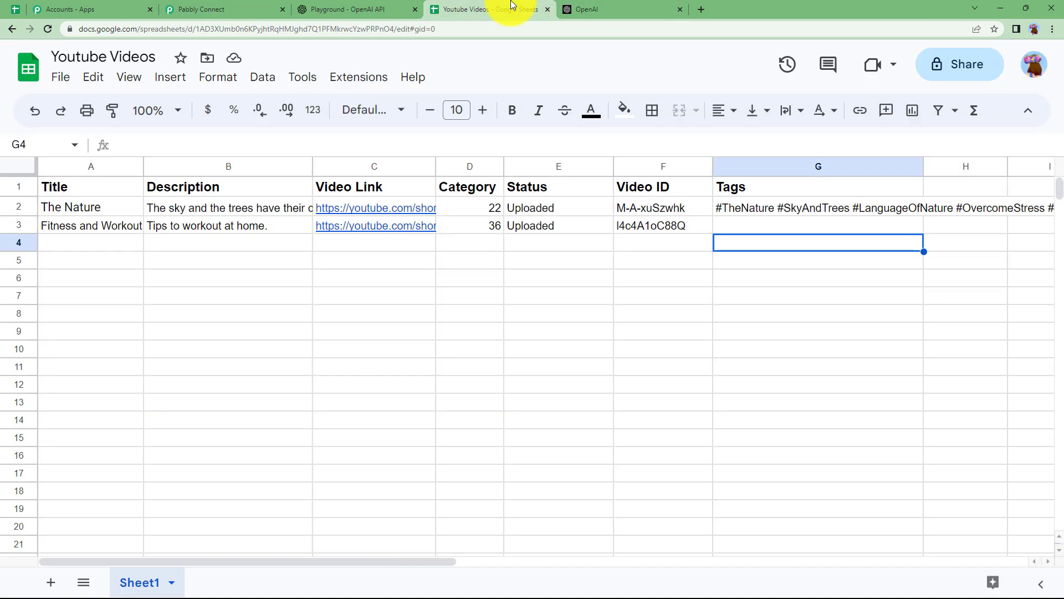
left_click(761, 279)
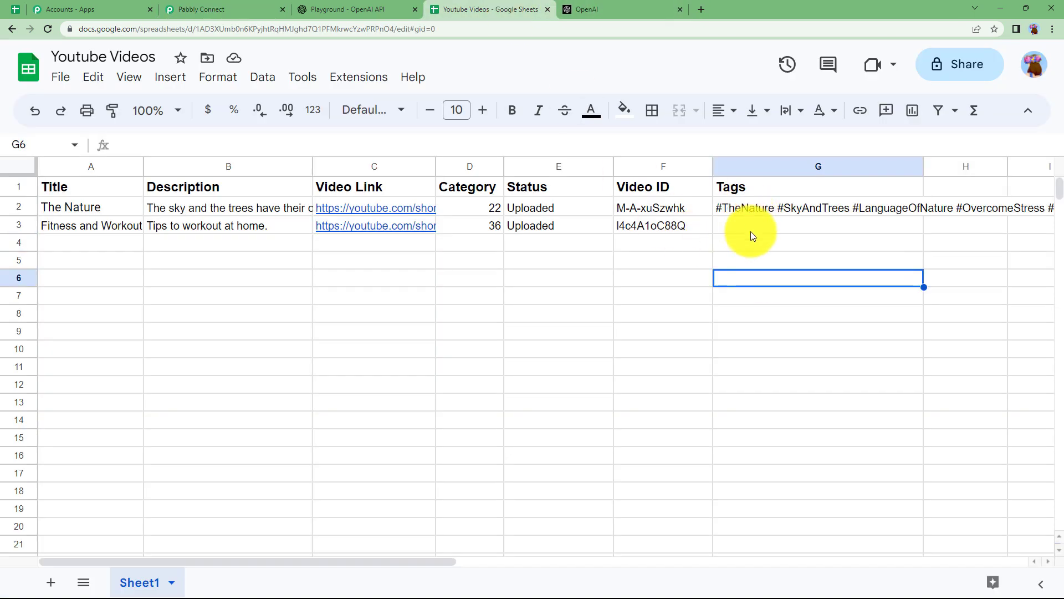
Step: Collapse the Update Cell Value step and add a YouTube action step after it with the action event Update Video Details
left_click(250, 8)
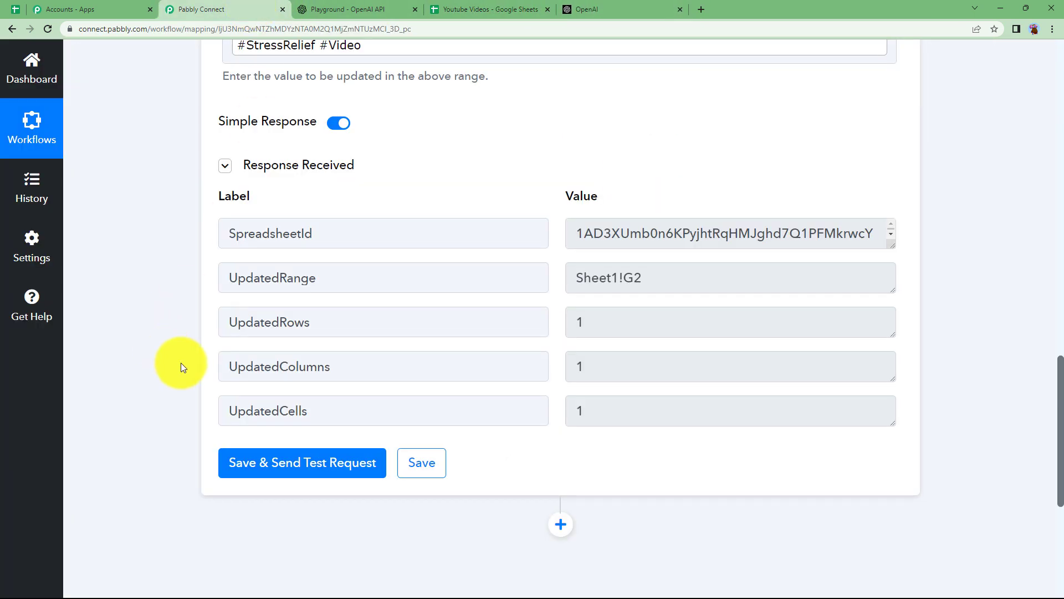
scroll(180, 363, "up", 4)
scroll(180, 361, "up", 12)
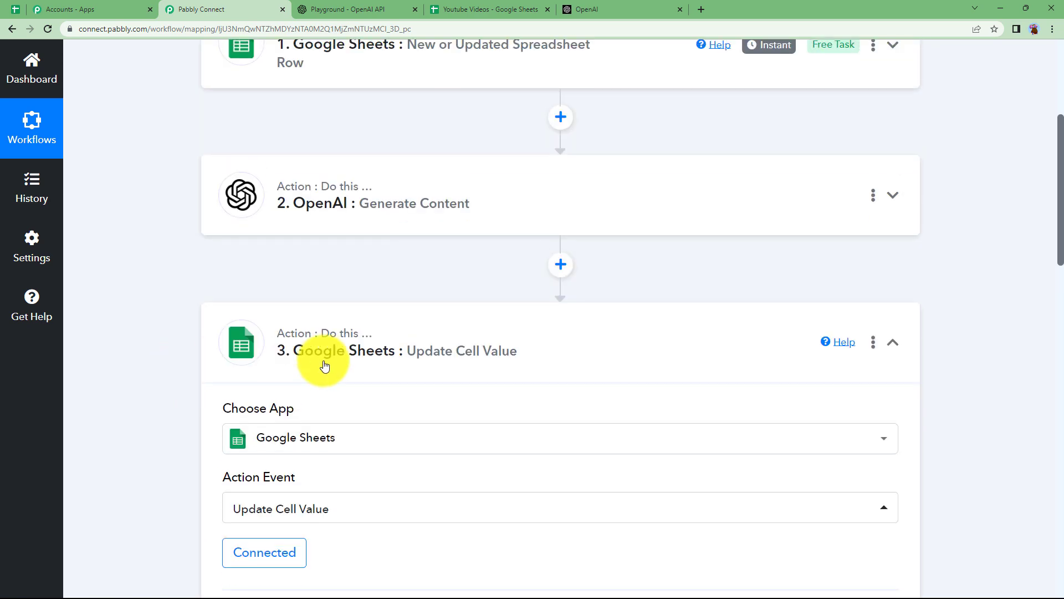
left_click(220, 383)
left_click(558, 247)
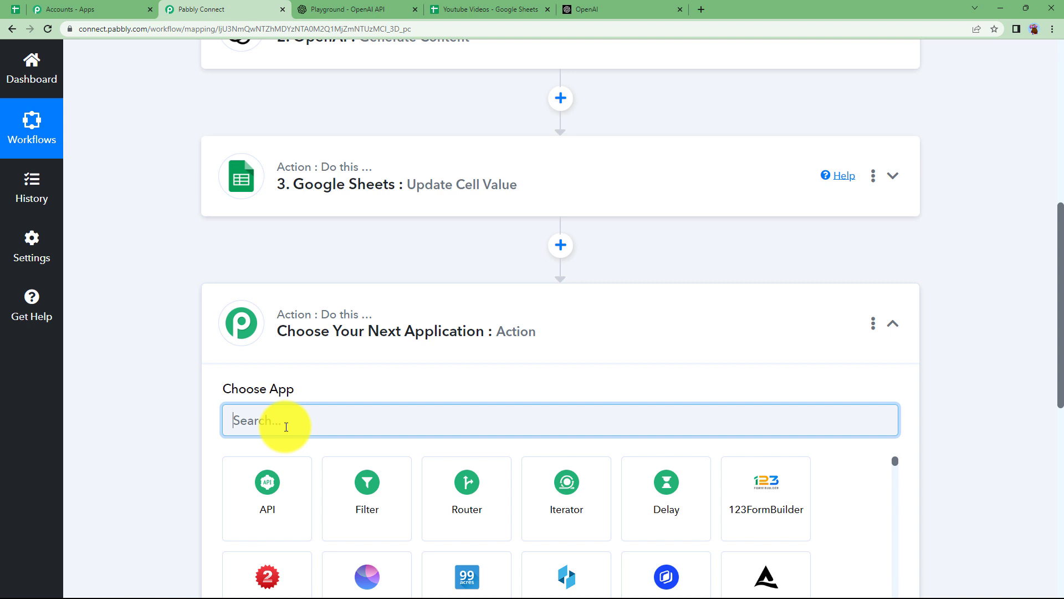
type("YOUTU")
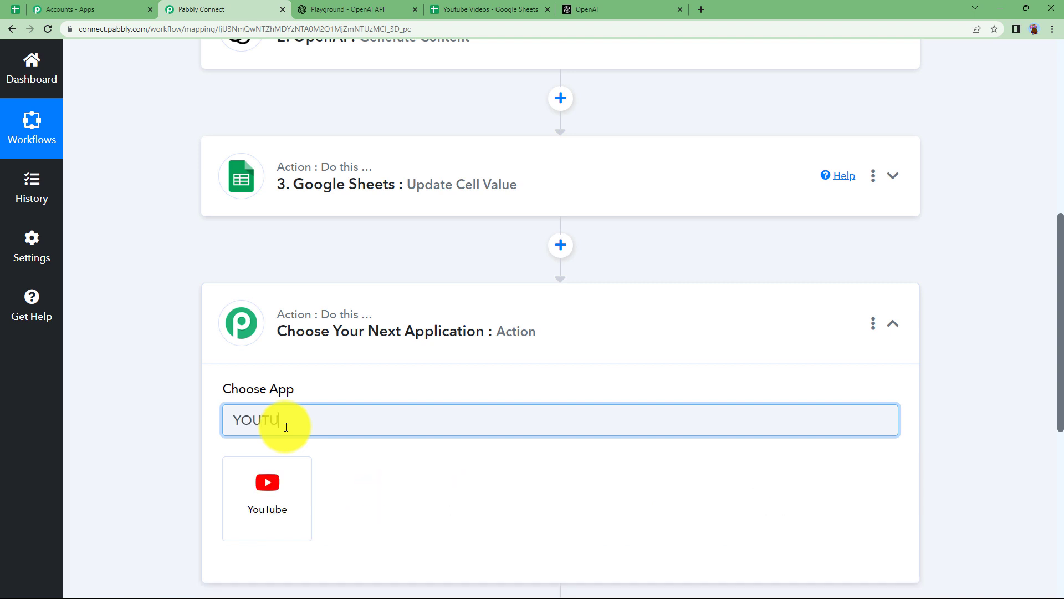
left_click(299, 483)
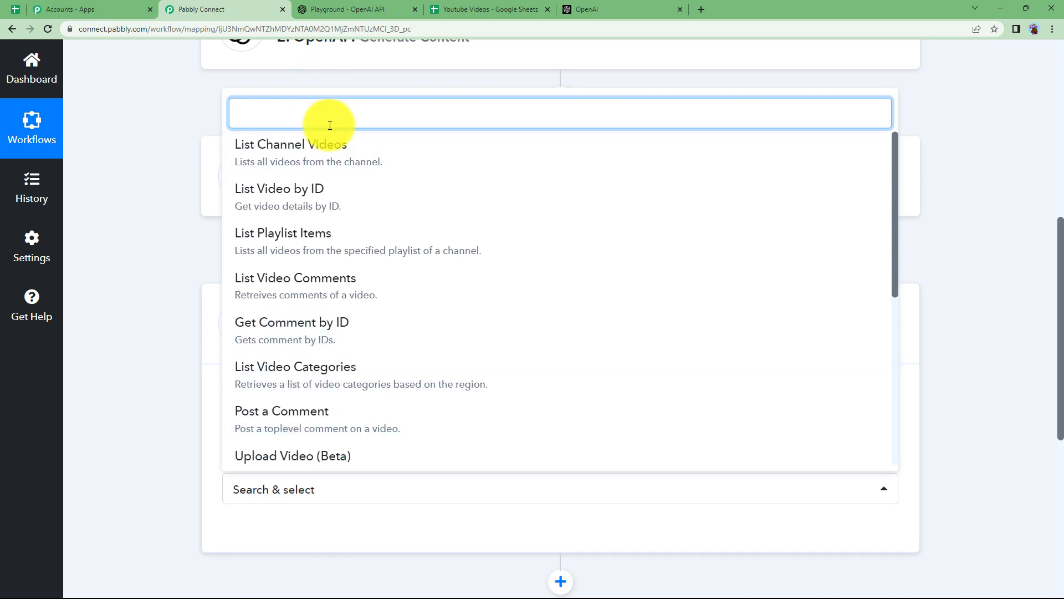
type("UP")
left_click(316, 436)
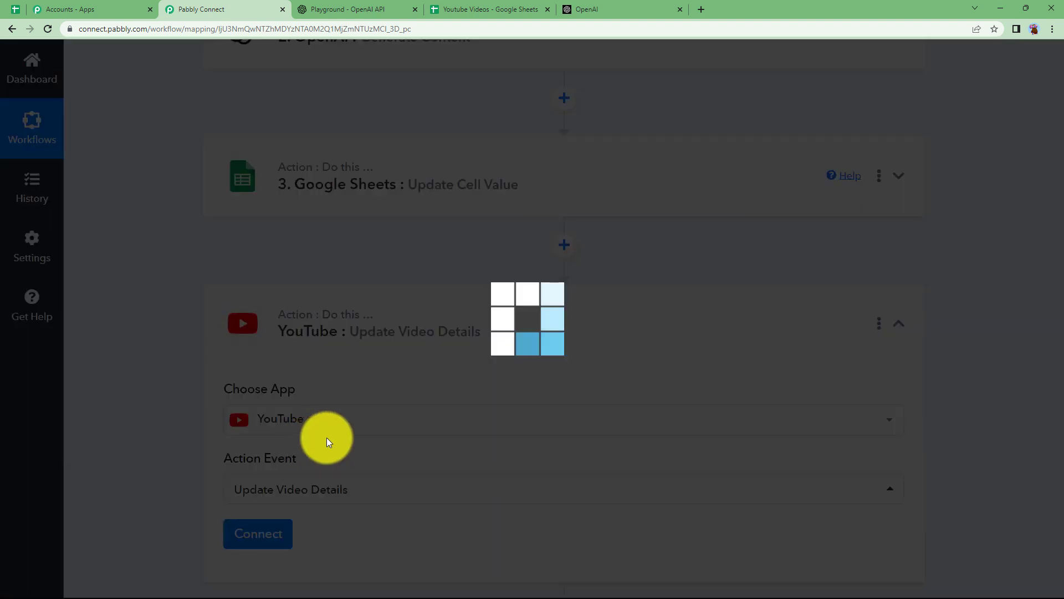
Step: Connect the YouTube step through a new connection named YouTube #5, allowing access to the Google account
left_click(267, 532)
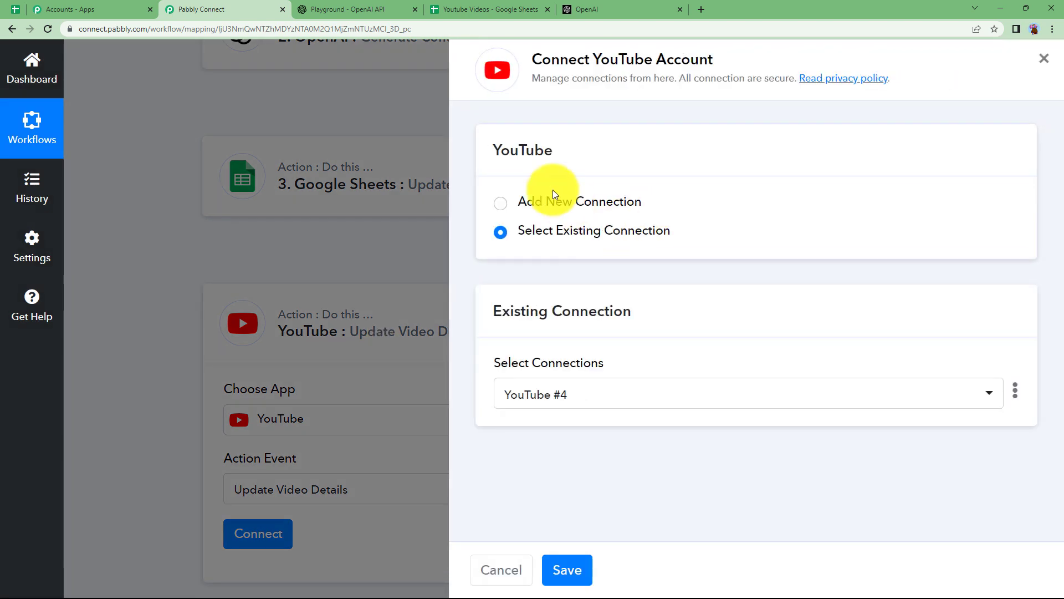
left_click(553, 203)
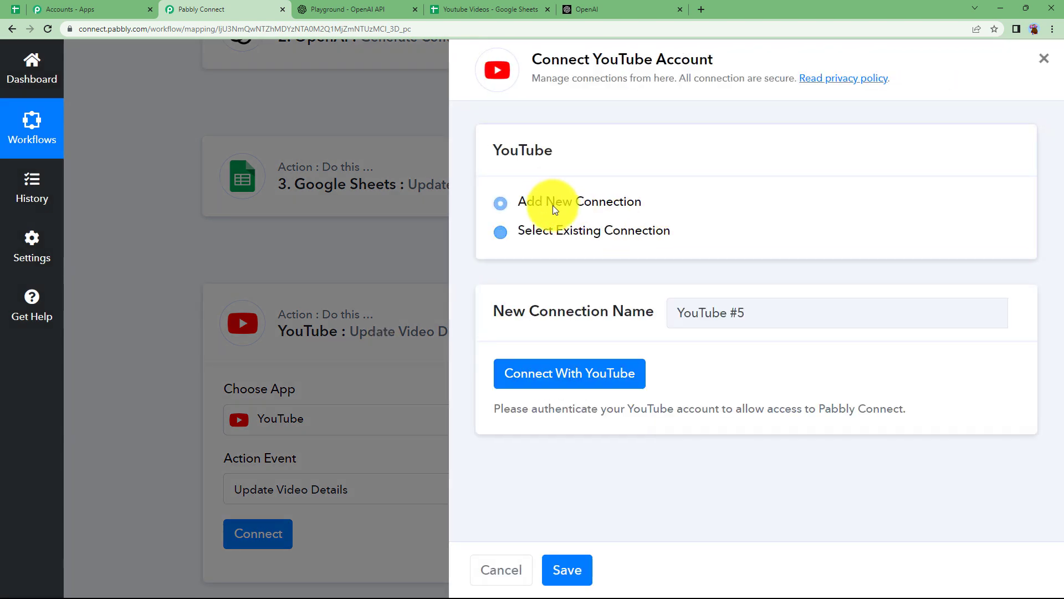
left_click(571, 377)
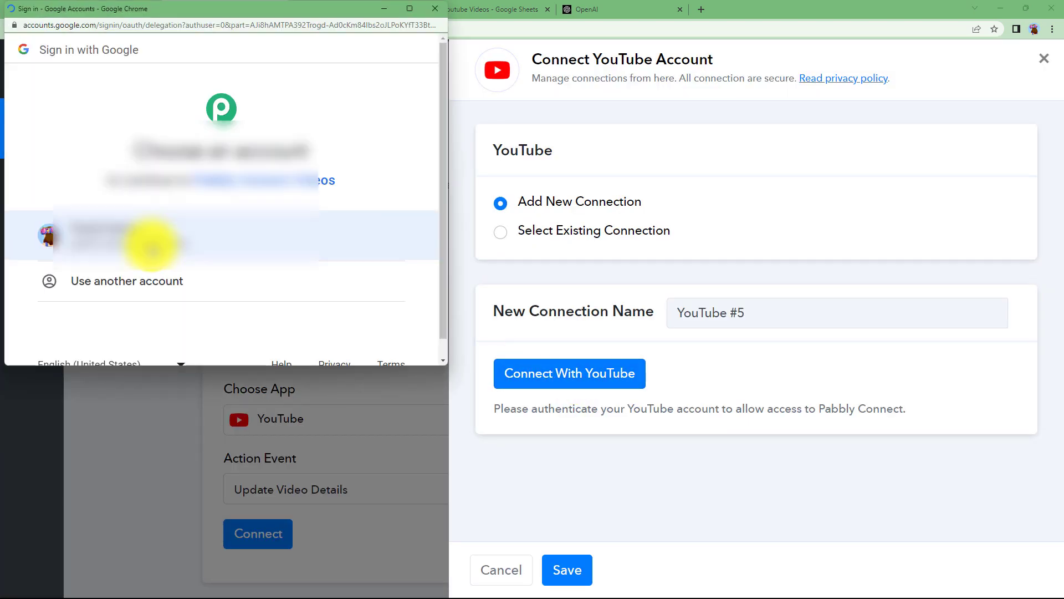
left_click(151, 244)
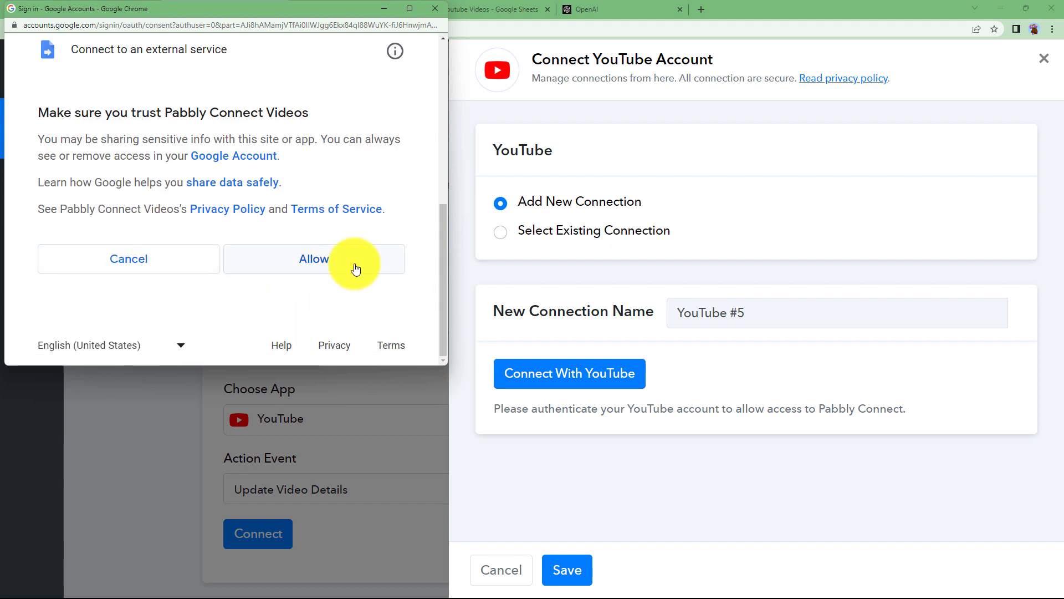
left_click(352, 268)
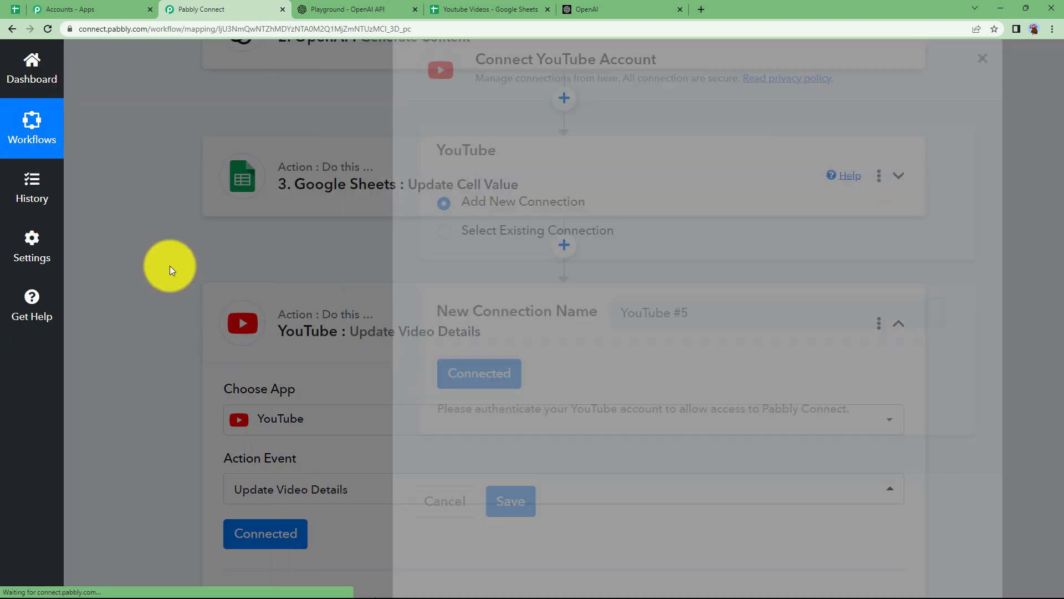
Step: Map Category from the Google Sheets trigger step into the Video Category ID field of the YouTube step
scroll(124, 380, "down", 5)
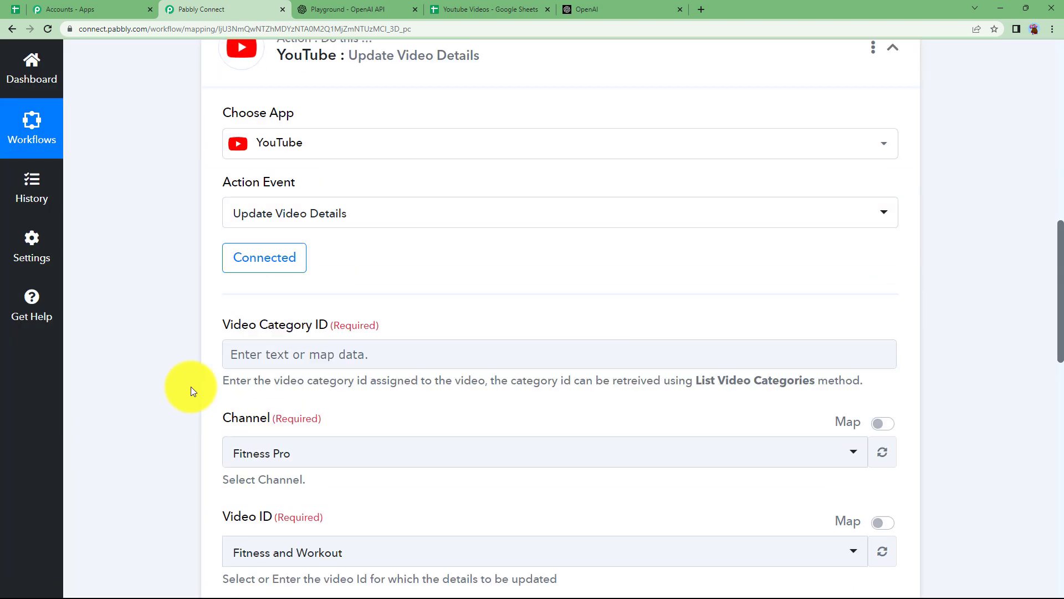
scroll(175, 391, "down", 2)
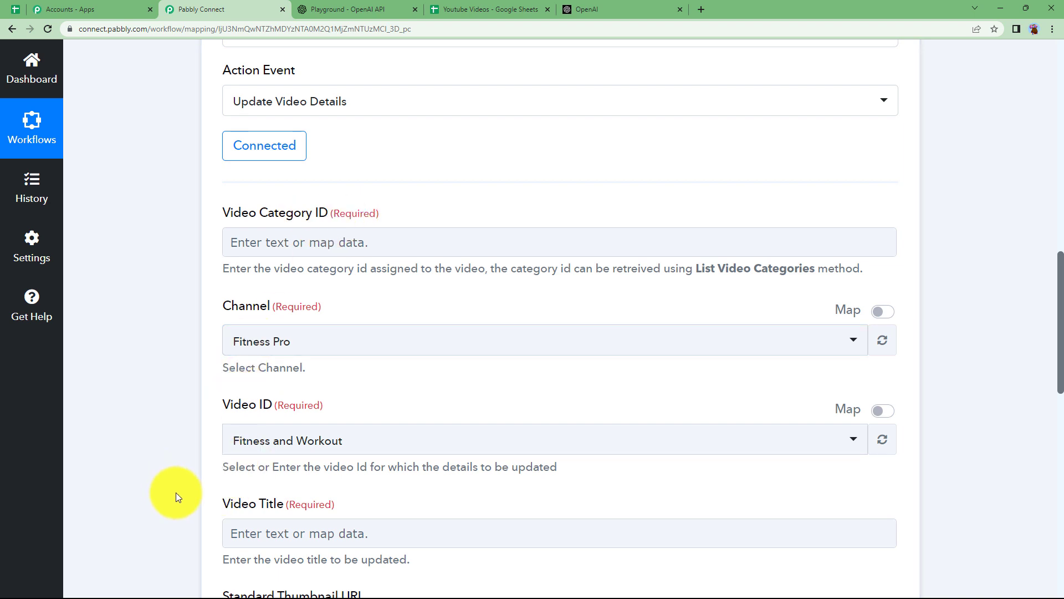
scroll(176, 492, "down", 2)
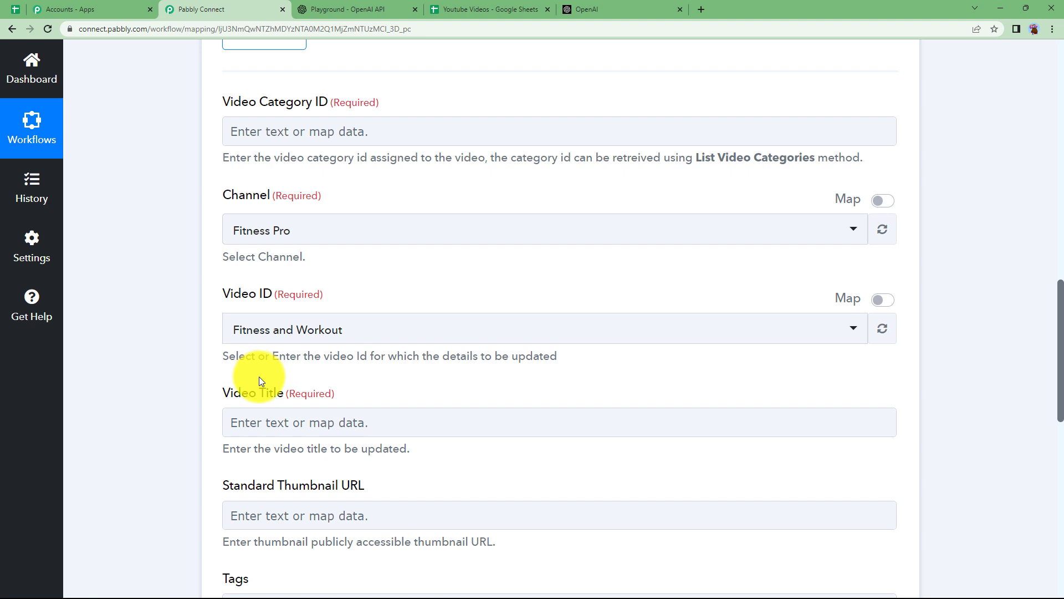
left_click(334, 136)
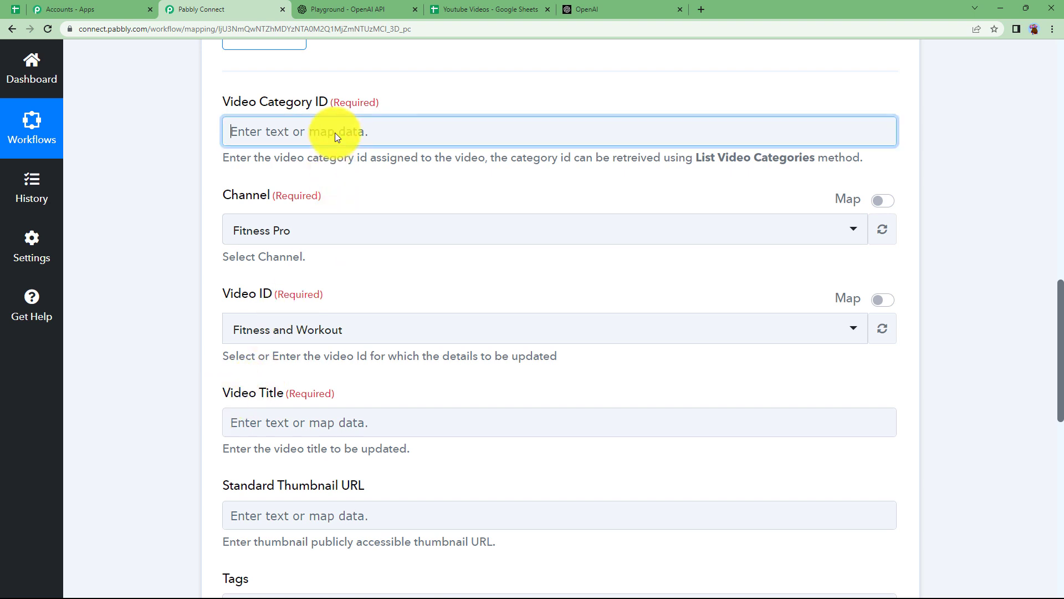
left_click(344, 256)
scroll(153, 369, "down", 1)
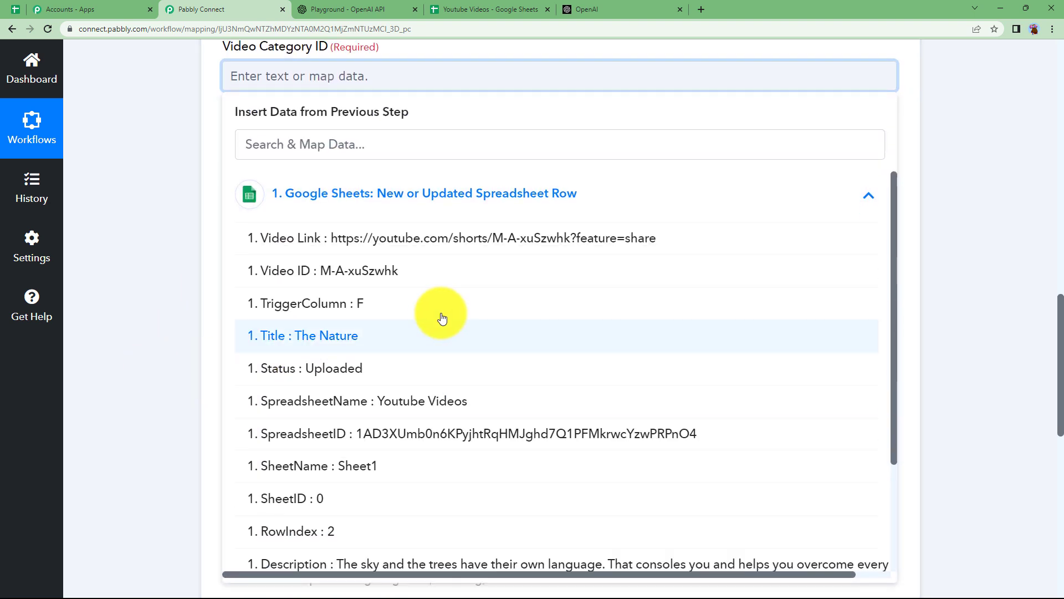
scroll(353, 422, "down", 3)
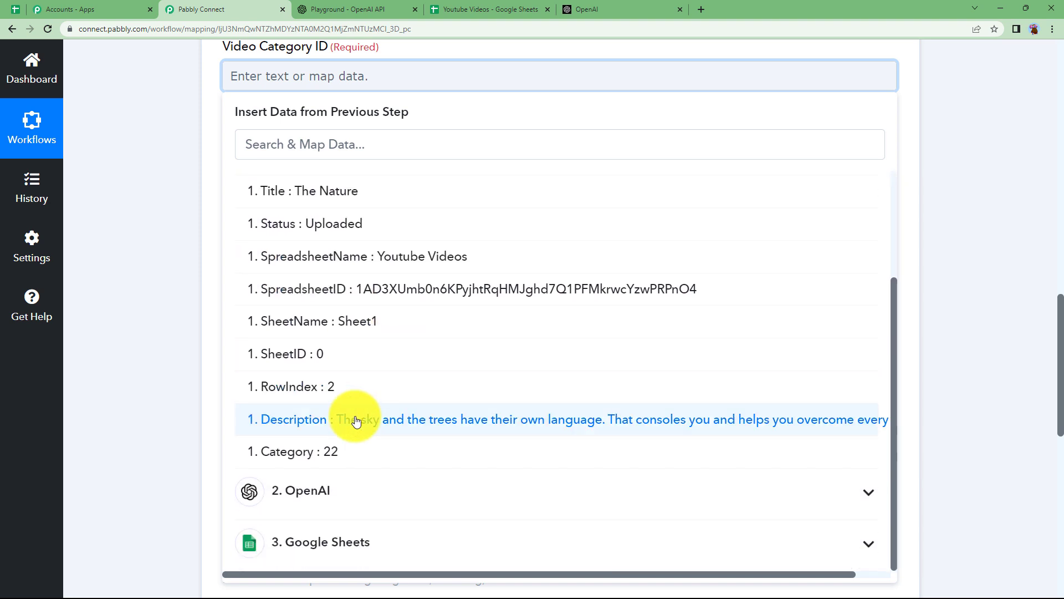
left_click(333, 453)
left_click(227, 207)
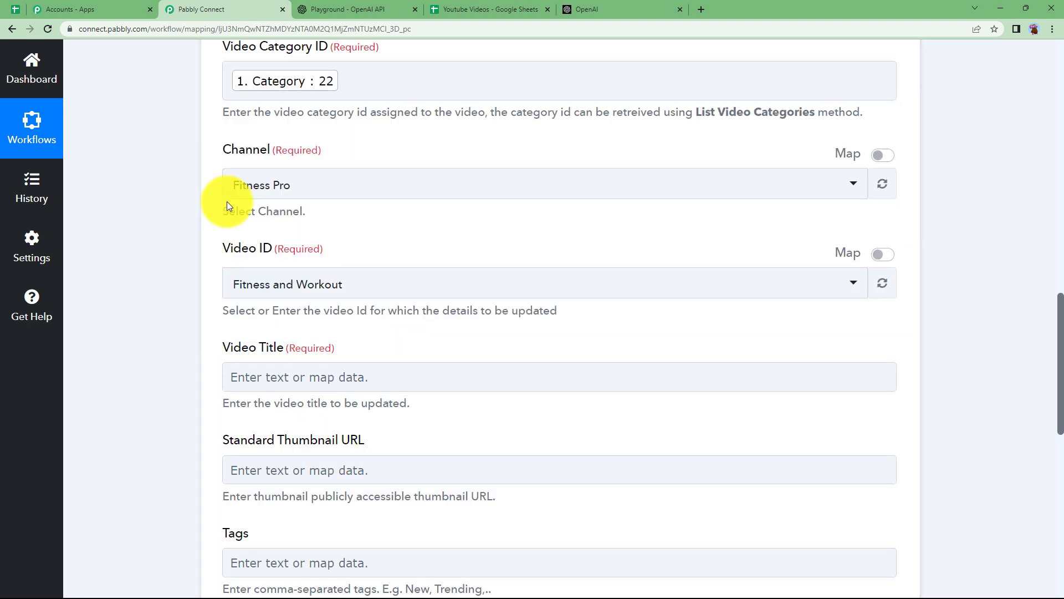
Step: Enable mapping for the Video ID field of the YouTube step and clear its preset video ID
left_click(312, 191)
left_click(184, 210)
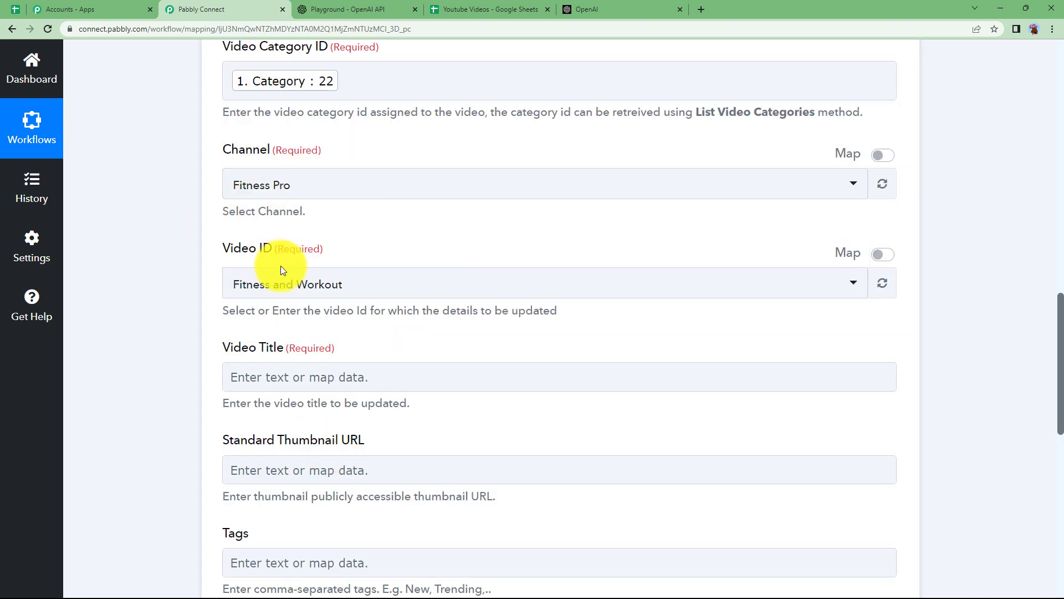
left_click(806, 288)
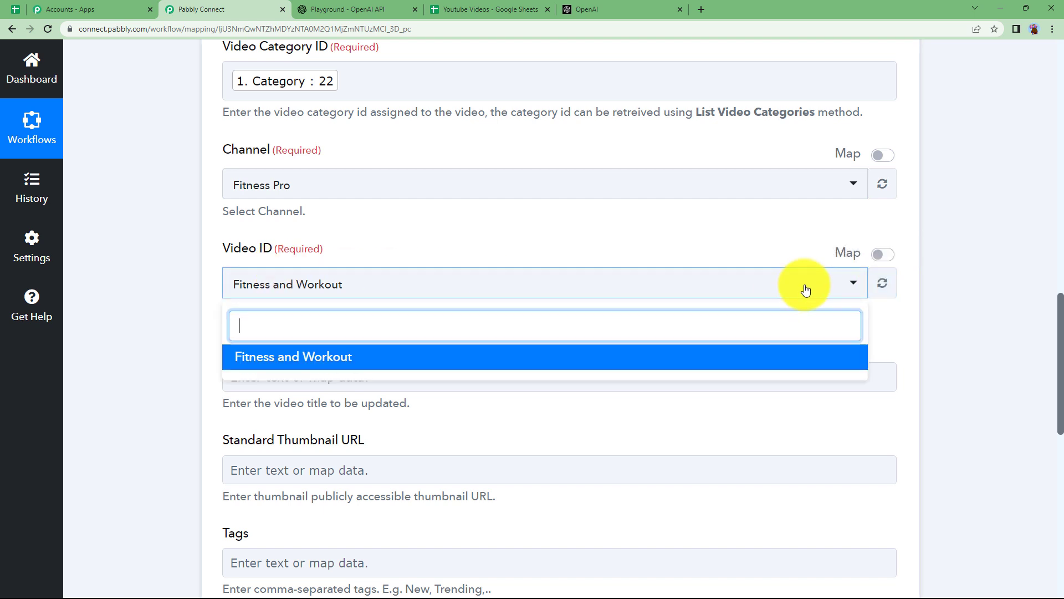
left_click(883, 254)
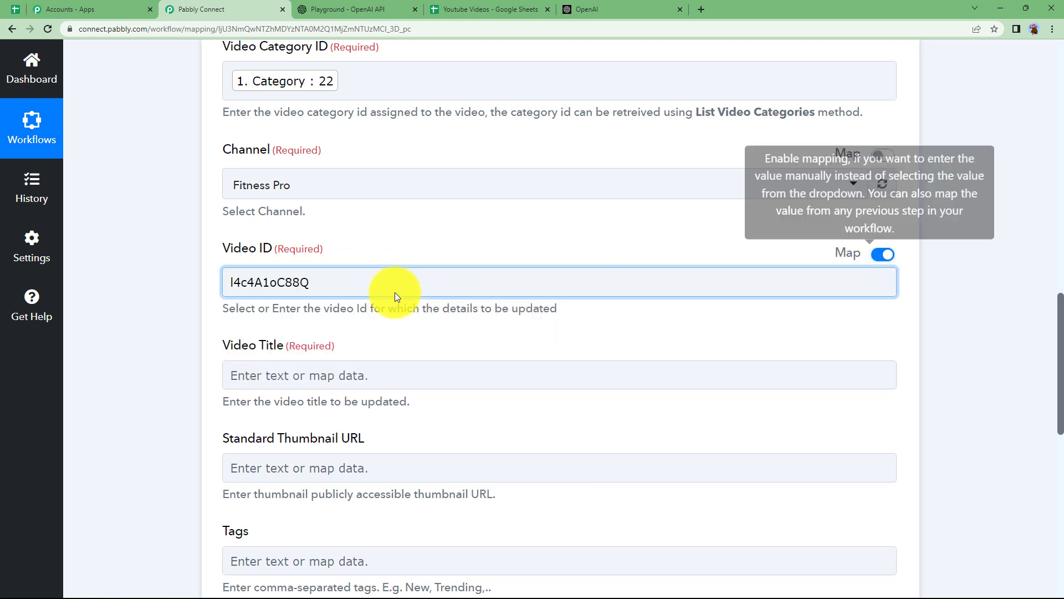
left_click_drag(394, 291, 148, 289)
key("BackSpace")
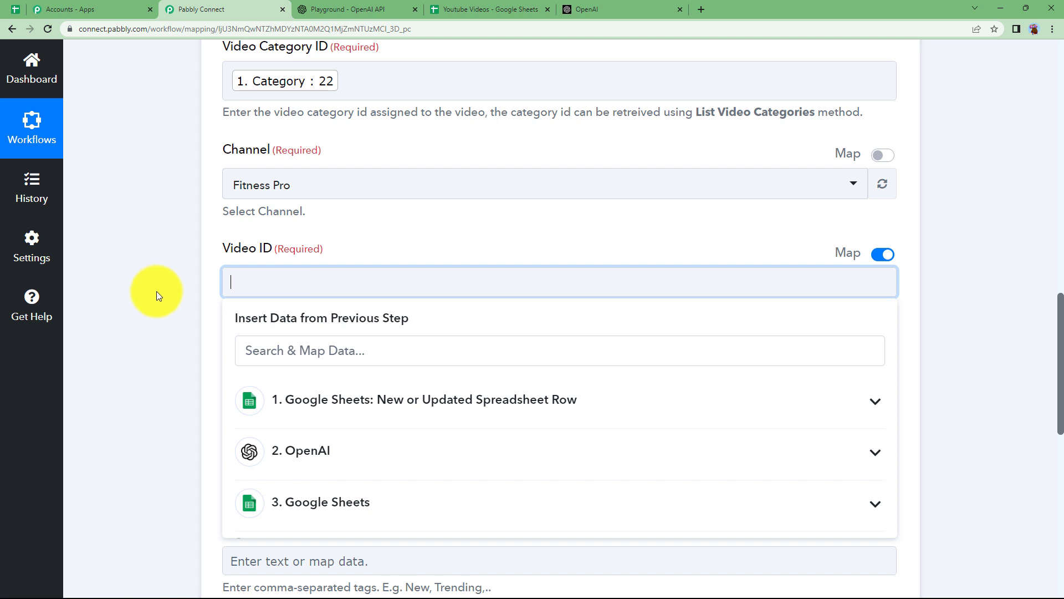
left_click(156, 291)
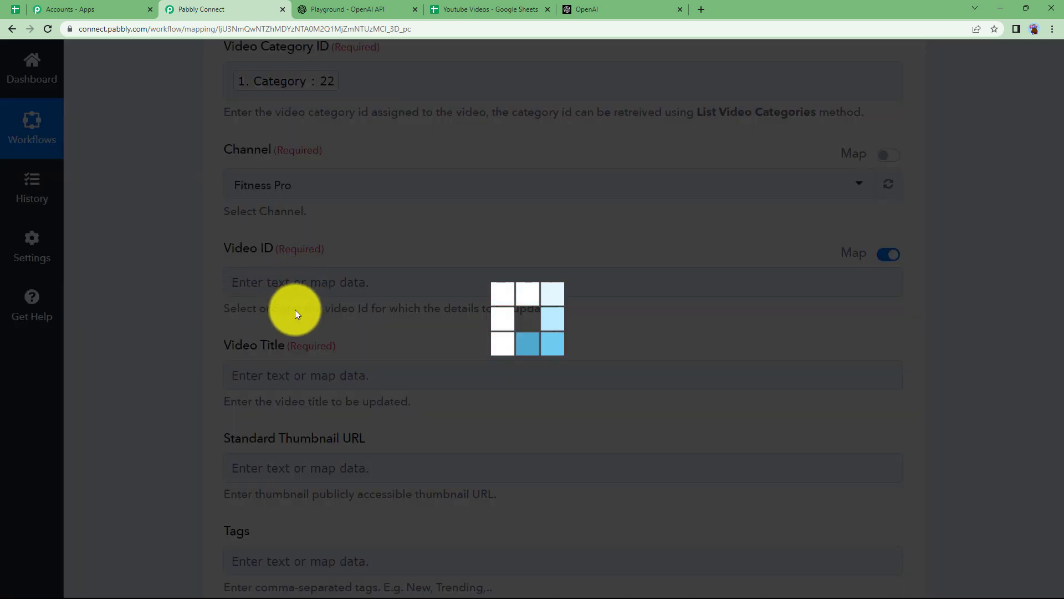
Step: Map Video ID from the Google Sheets trigger step into the Video ID field and check the Video ID column in the spreadsheet
left_click(303, 286)
scroll(247, 399, "down", 3)
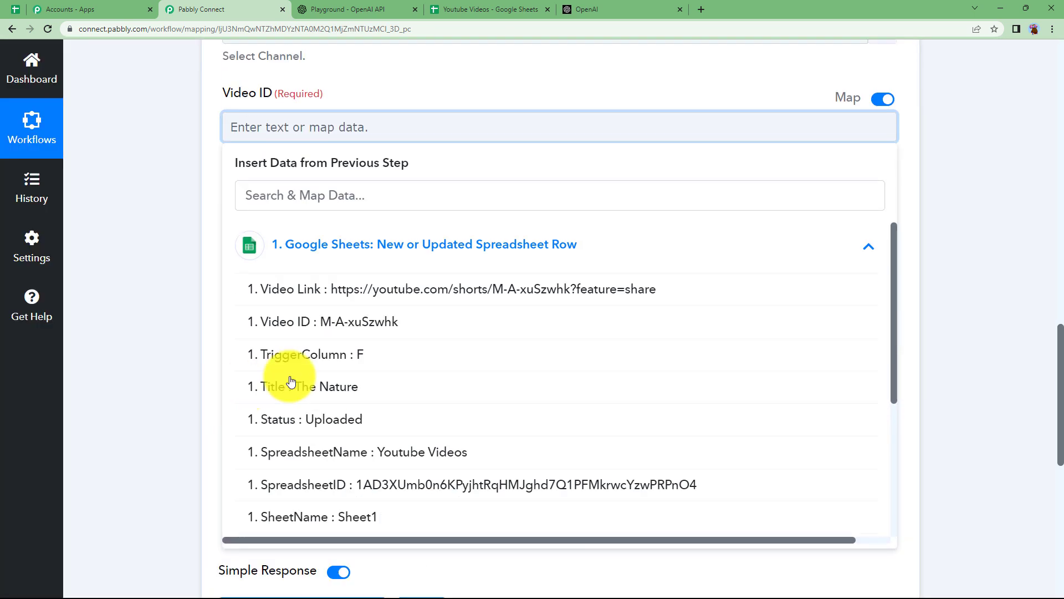
left_click(311, 313)
left_click(361, 124)
left_click(185, 197)
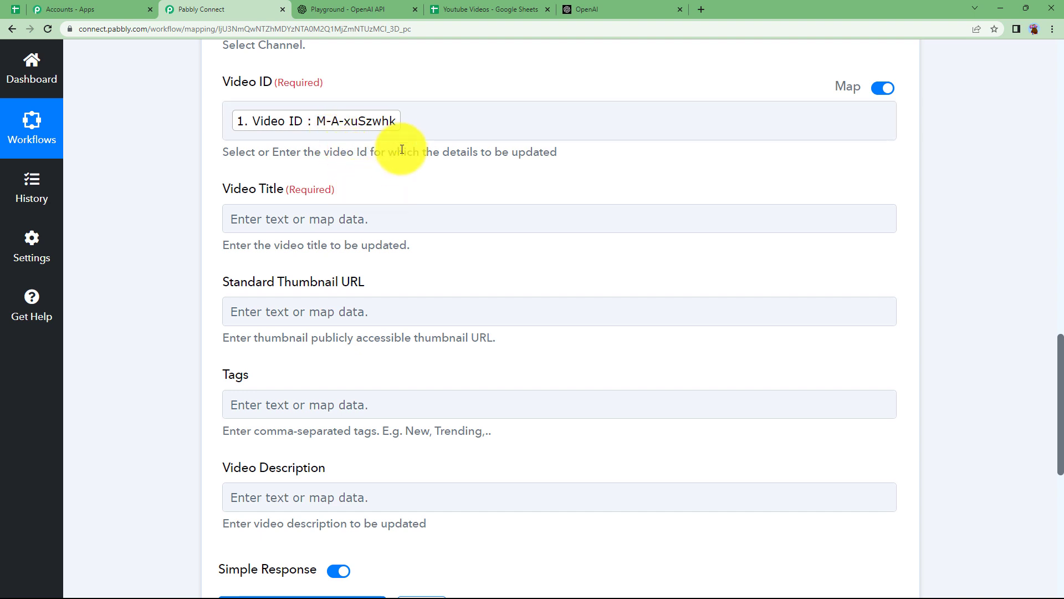
left_click(488, 9)
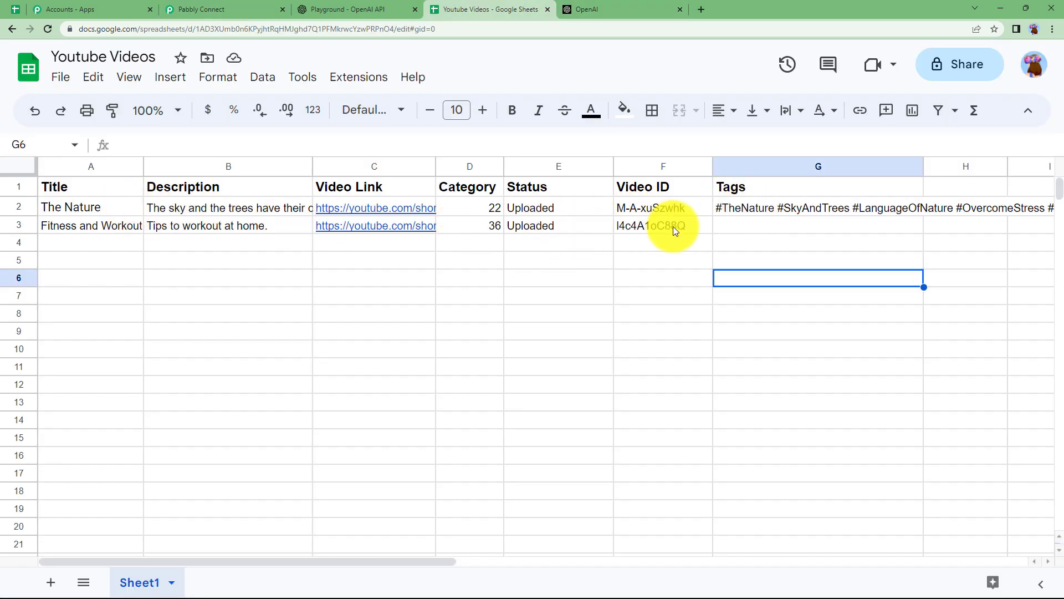
left_click(257, 9)
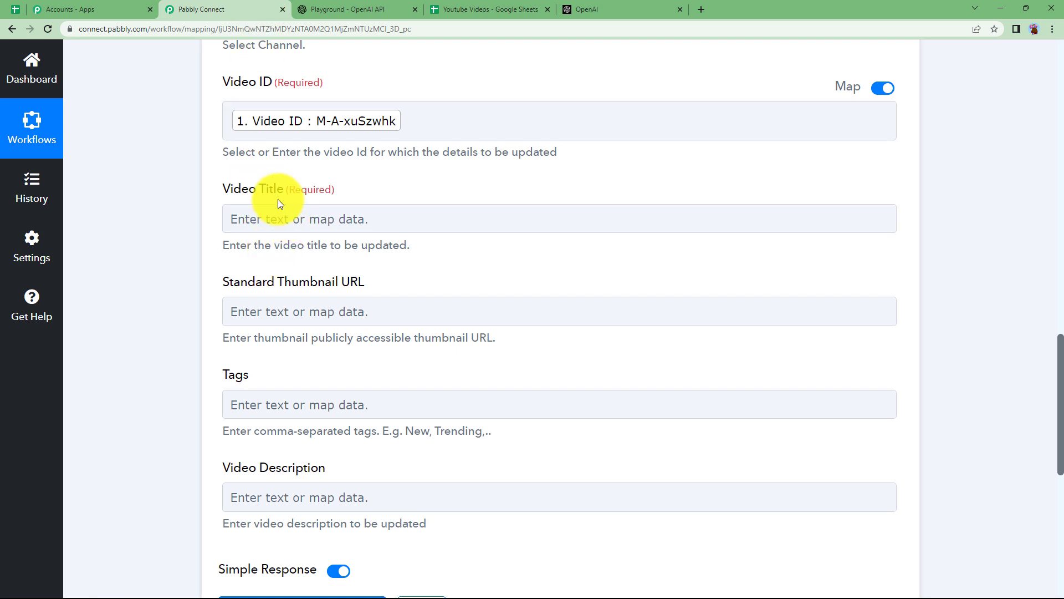
Step: Map Title from the Google Sheets trigger step into the Video Title field
left_click(281, 218)
left_click(348, 337)
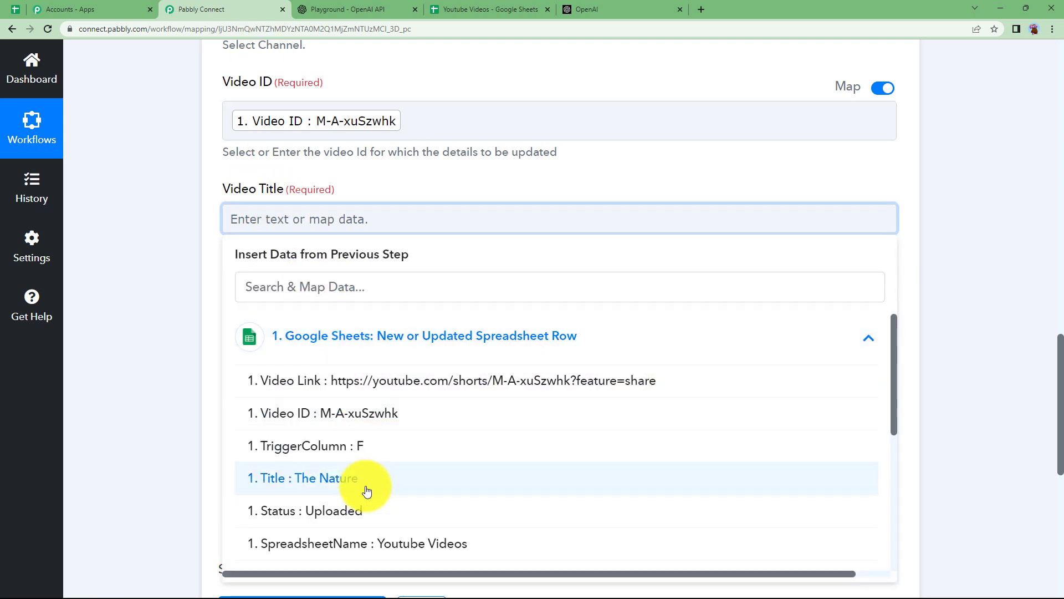
left_click(380, 478)
left_click(141, 298)
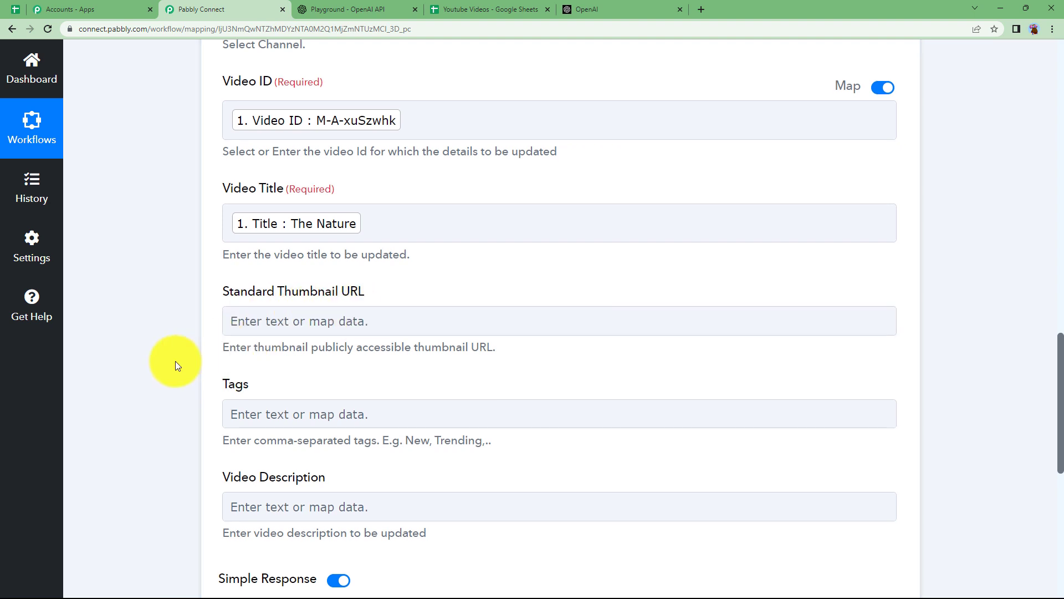
Step: Map Choices 0 Text from the OpenAI step into the Tags field of the YouTube step
scroll(175, 361, "down", 3)
left_click(255, 249)
left_click(297, 427)
scroll(350, 468, "down", 5)
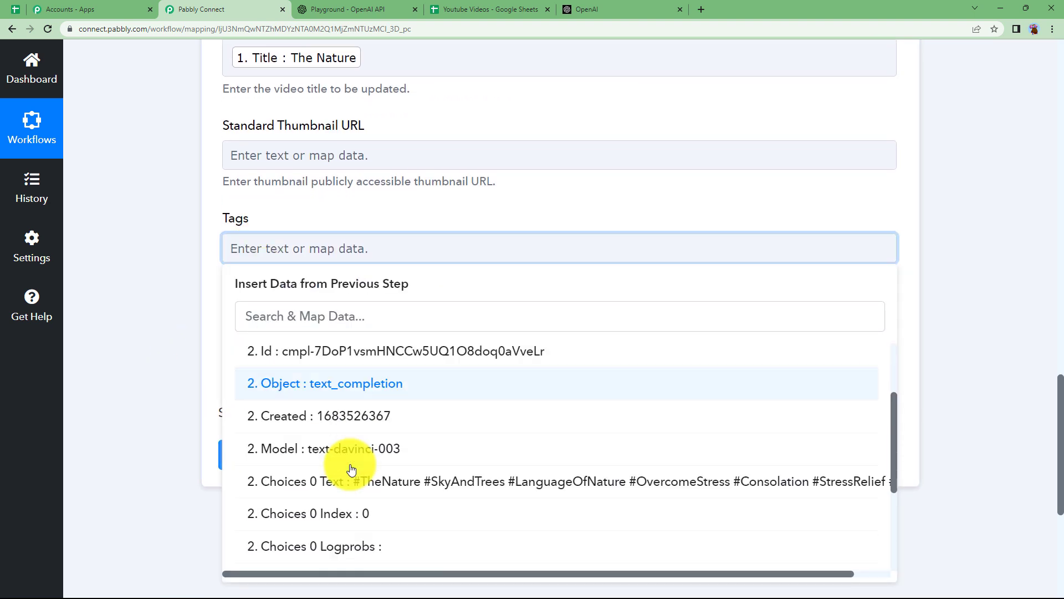
left_click(364, 428)
left_click(187, 318)
Step: Map Description from the Google Sheets trigger step into the Video Description field
left_click(250, 366)
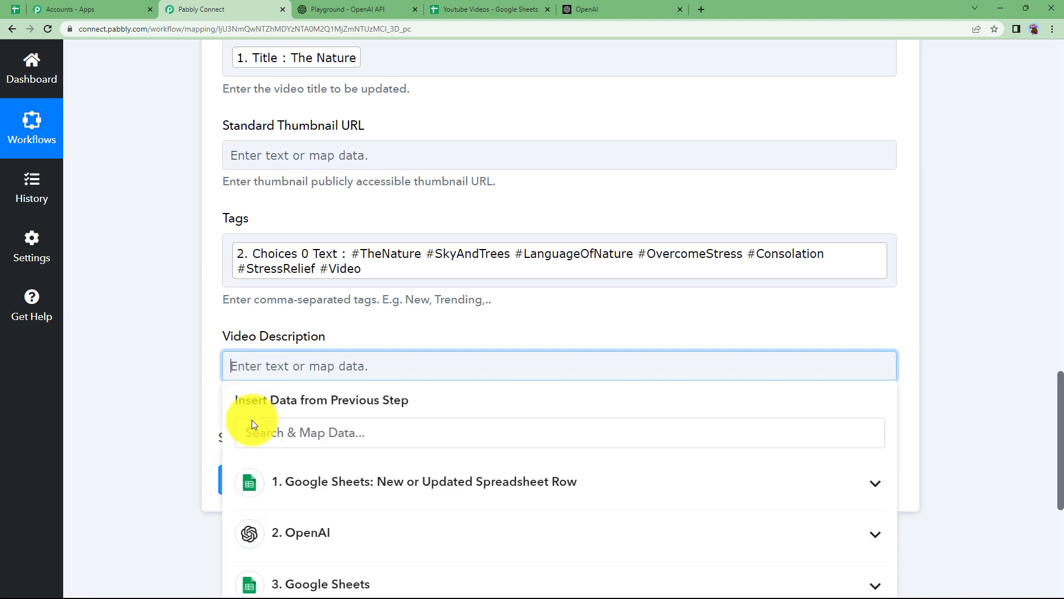
left_click(269, 475)
scroll(174, 441, "down", 4)
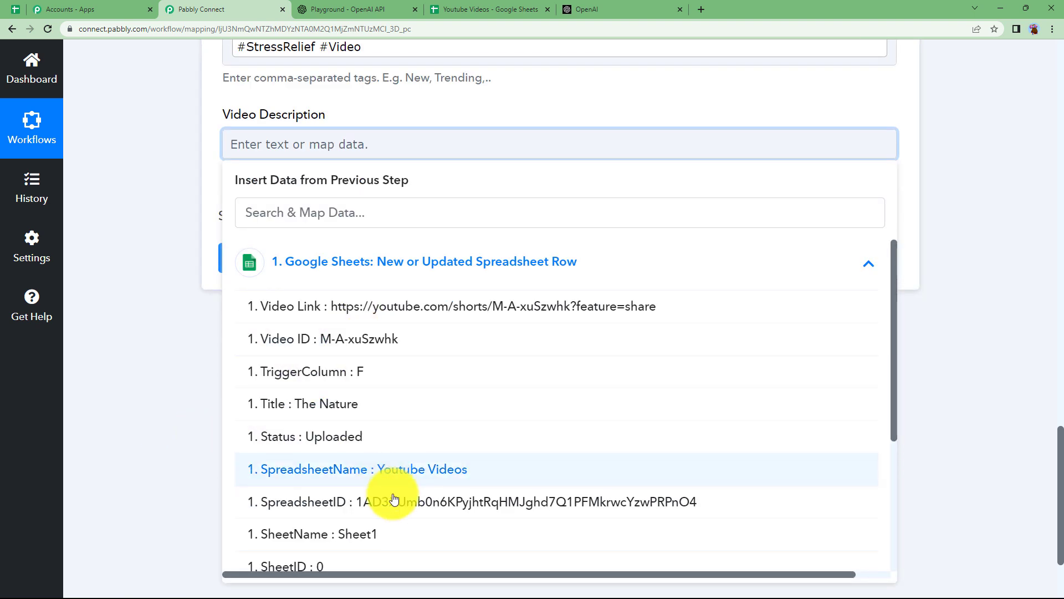
scroll(459, 502, "down", 3)
left_click(391, 475)
left_click(123, 337)
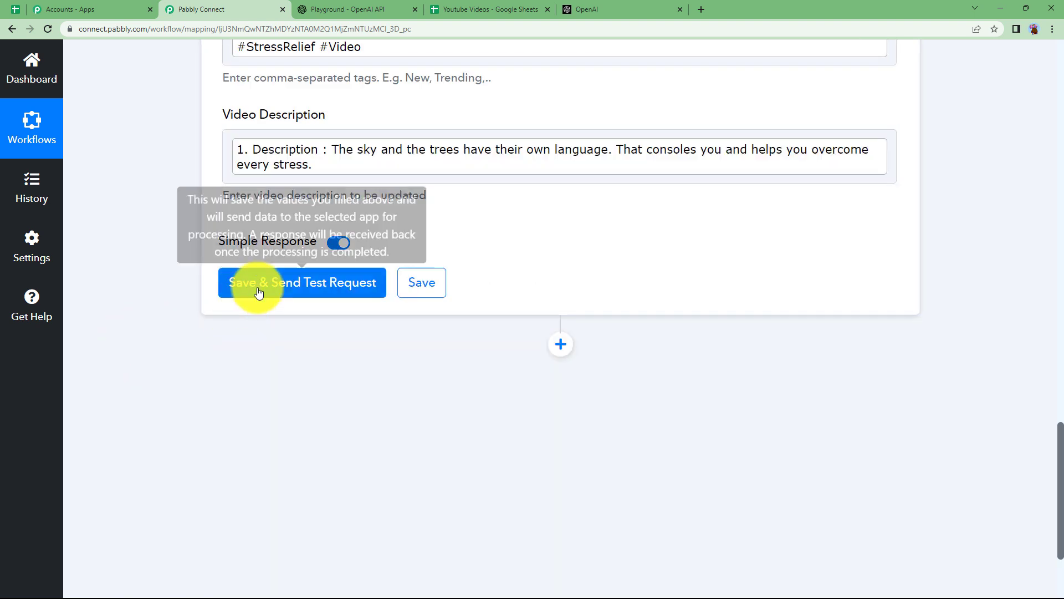
Step: Save the Update Video Details step with a test request and review the received response
left_click(257, 288)
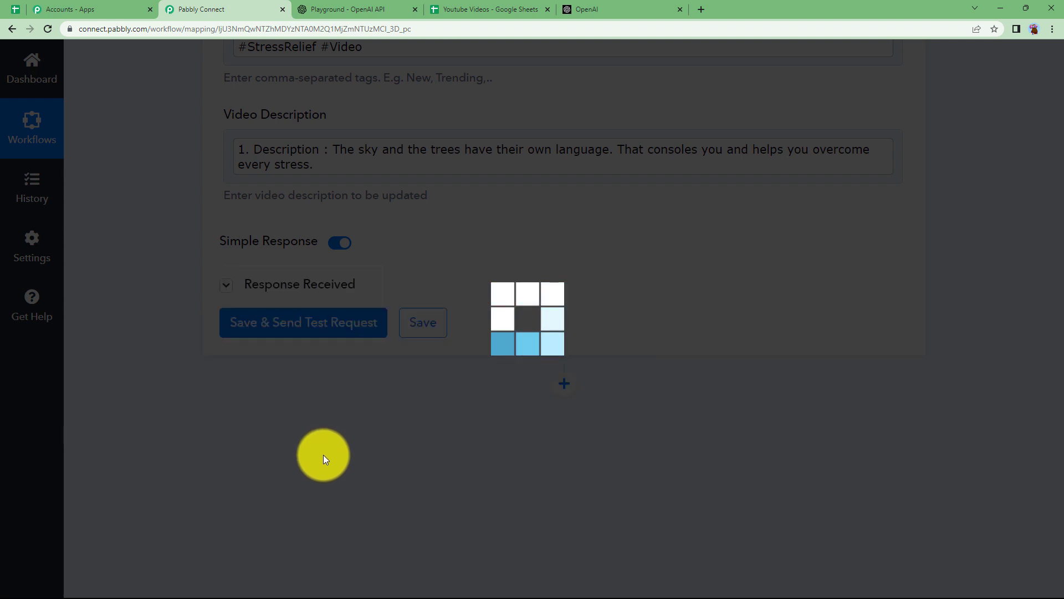
scroll(511, 400, "down", 7)
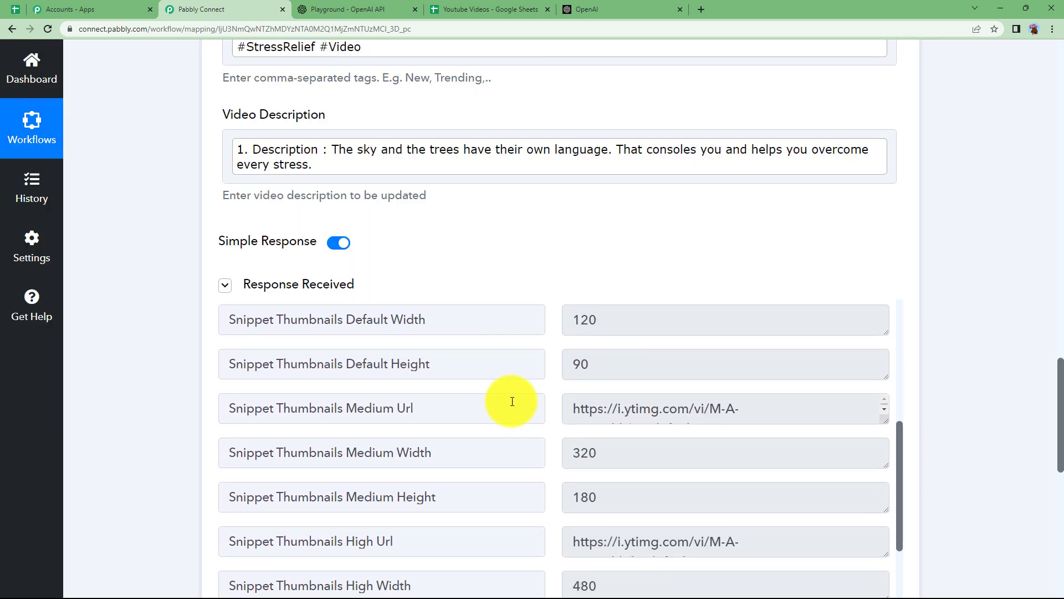
scroll(516, 405, "up", 7)
scroll(519, 409, "up", 2)
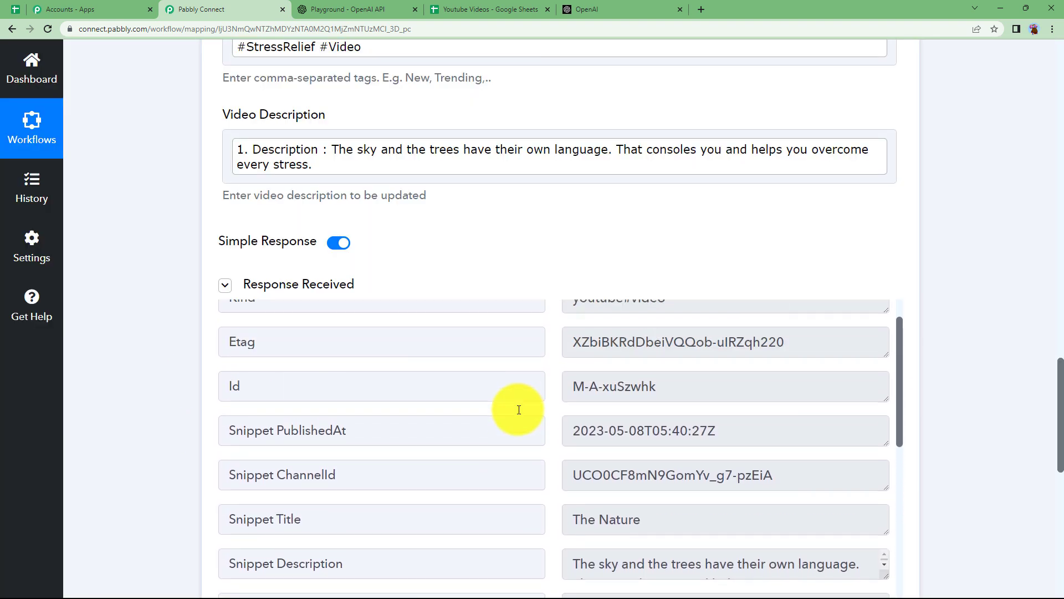
scroll(541, 431, "up", 1)
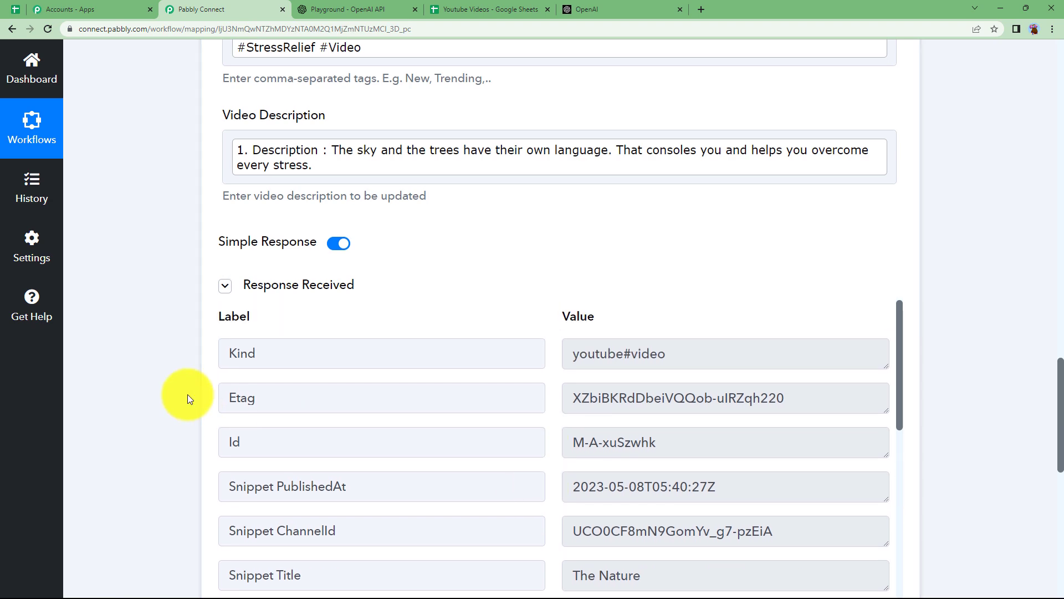
scroll(185, 391, "up", 15)
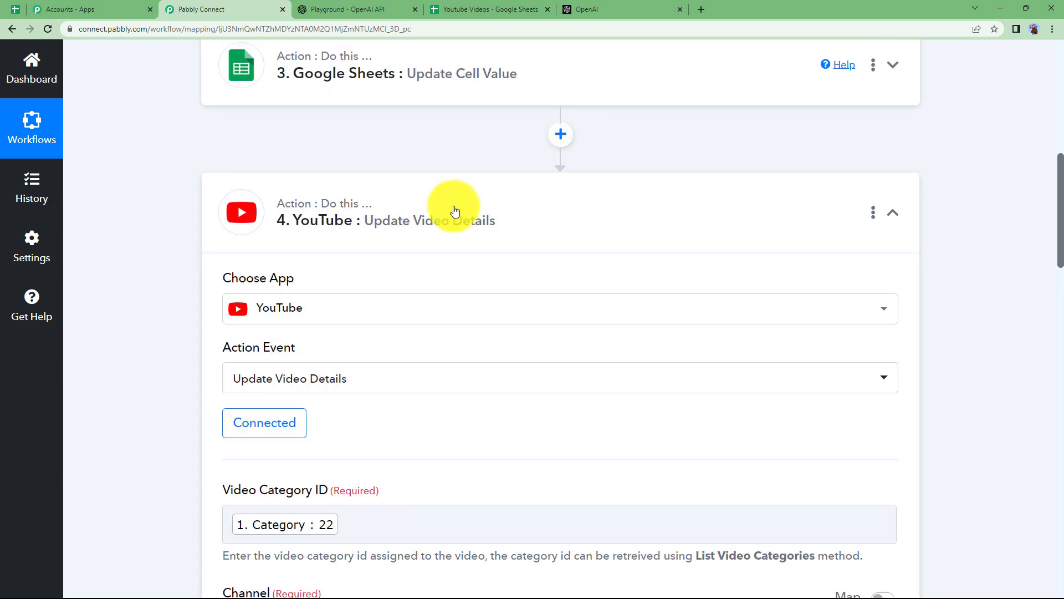
Step: Collapse the Update Video Details step and check the Tags cell for The Nature in the spreadsheet against the workflow steps
left_click(468, 9)
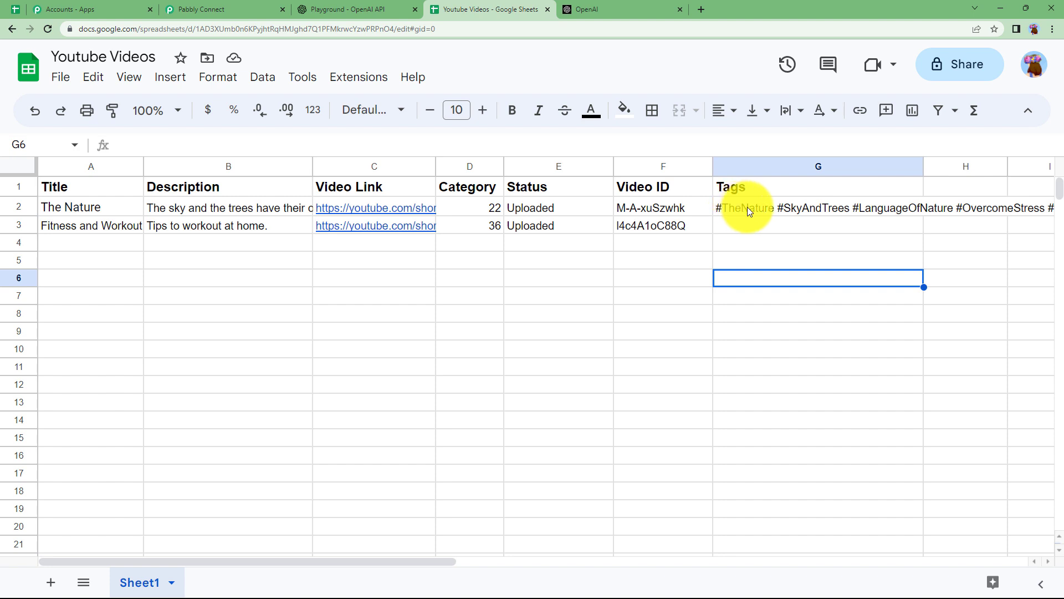
left_click(245, 16)
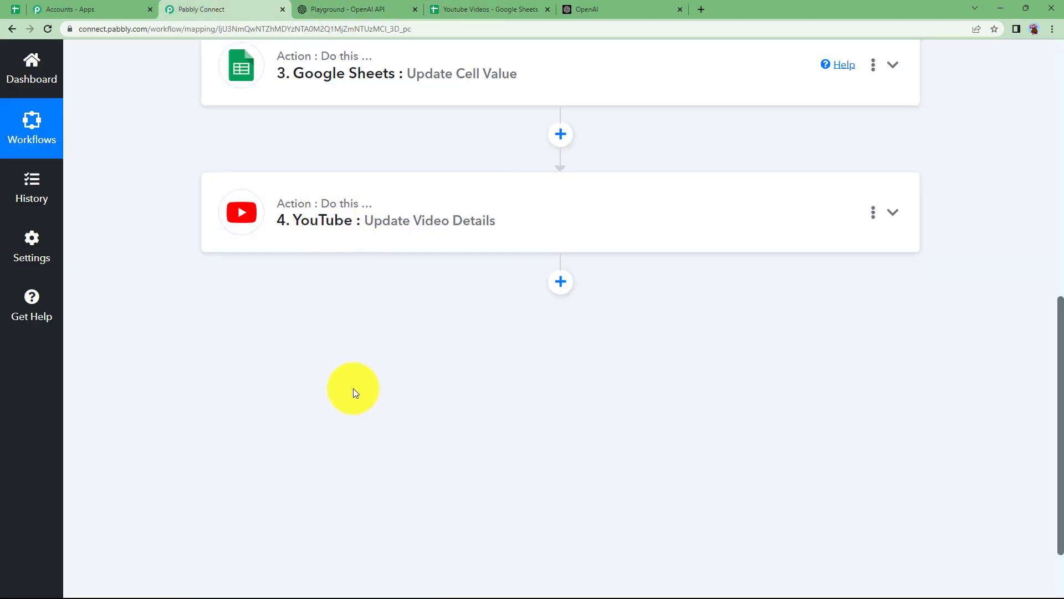
scroll(352, 390, "up", 6)
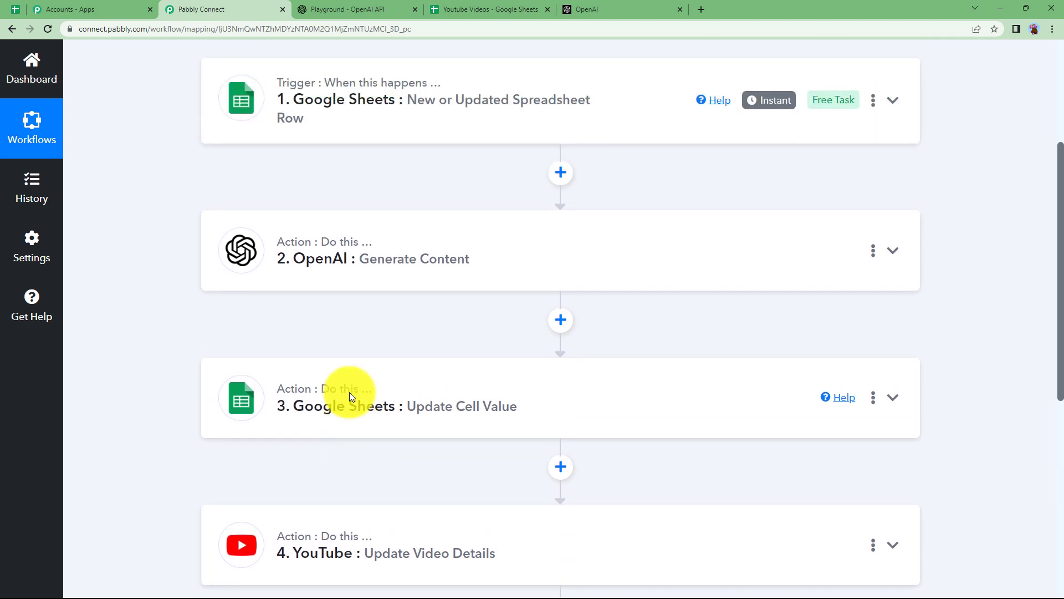